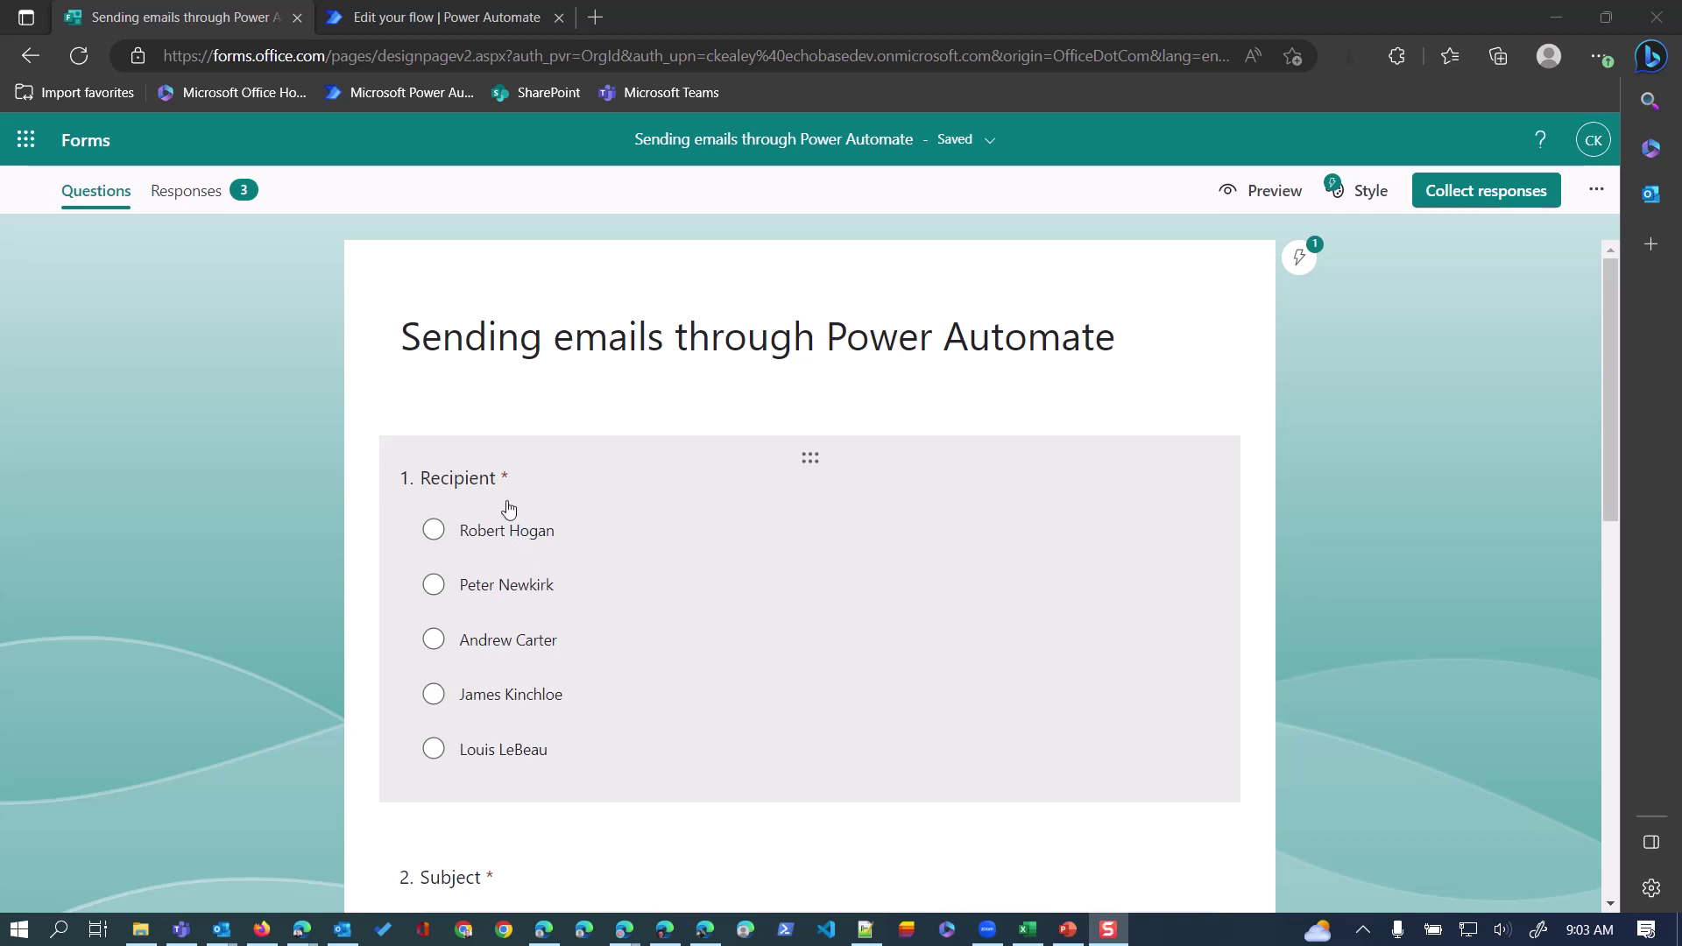
# - Preview the form, choose the second recipient, and enter the subject 'Overtime this weekend?'
pyautogui.scroll(-3, 619, 624)
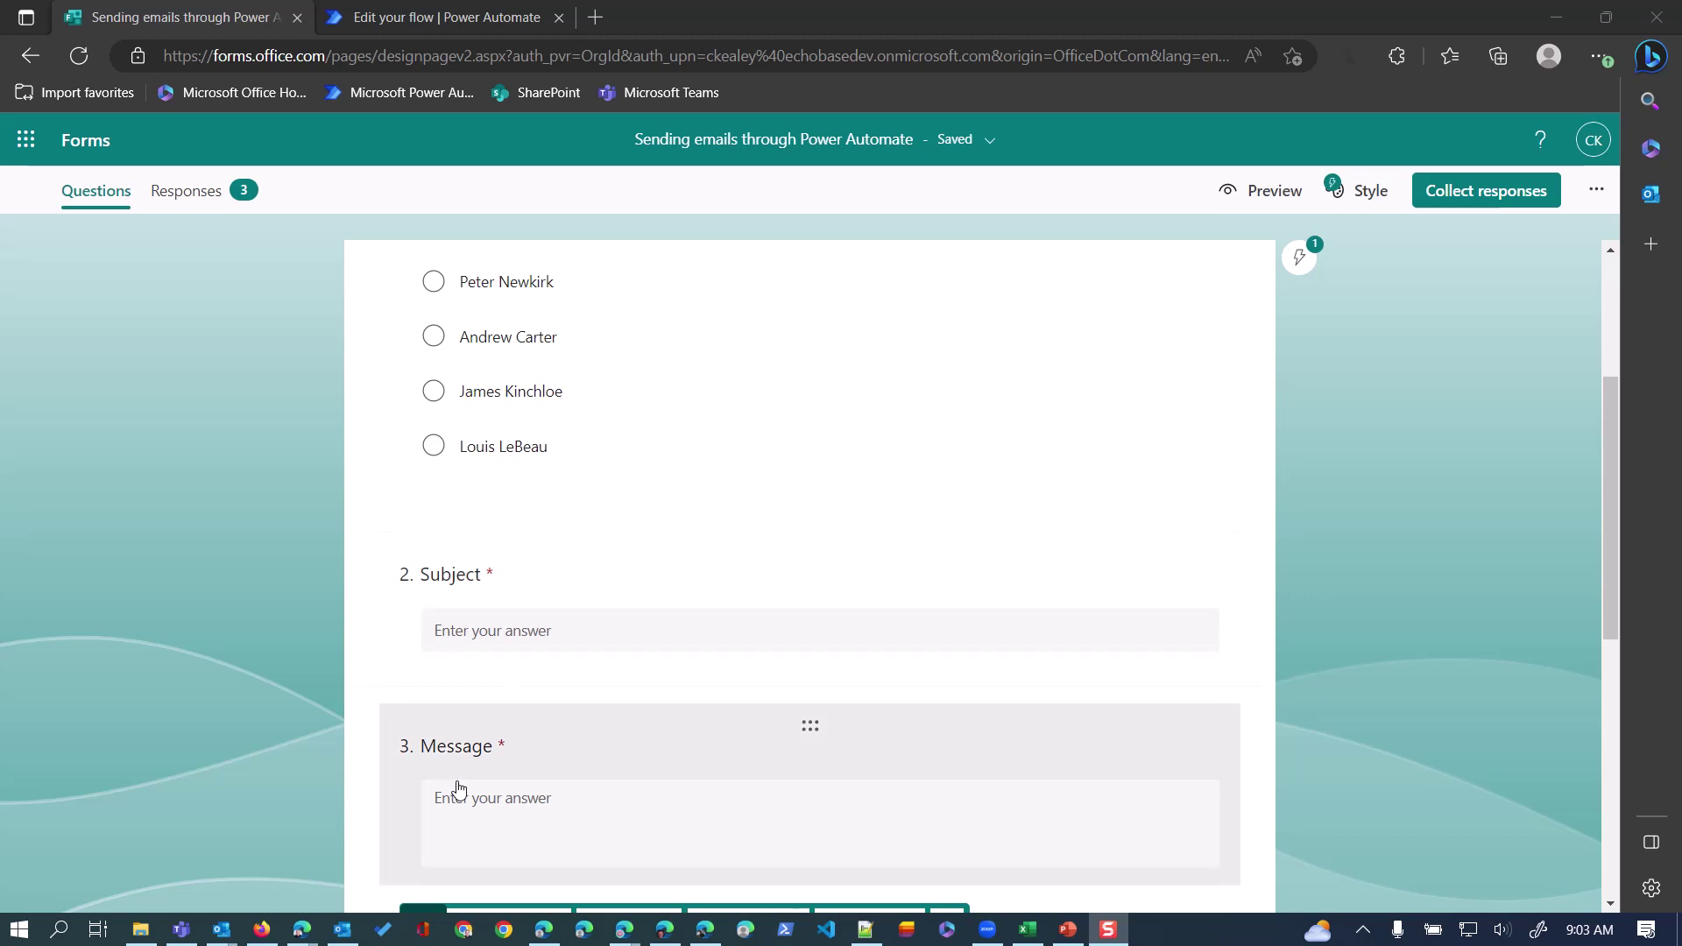
pyautogui.scroll(3, 686, 525)
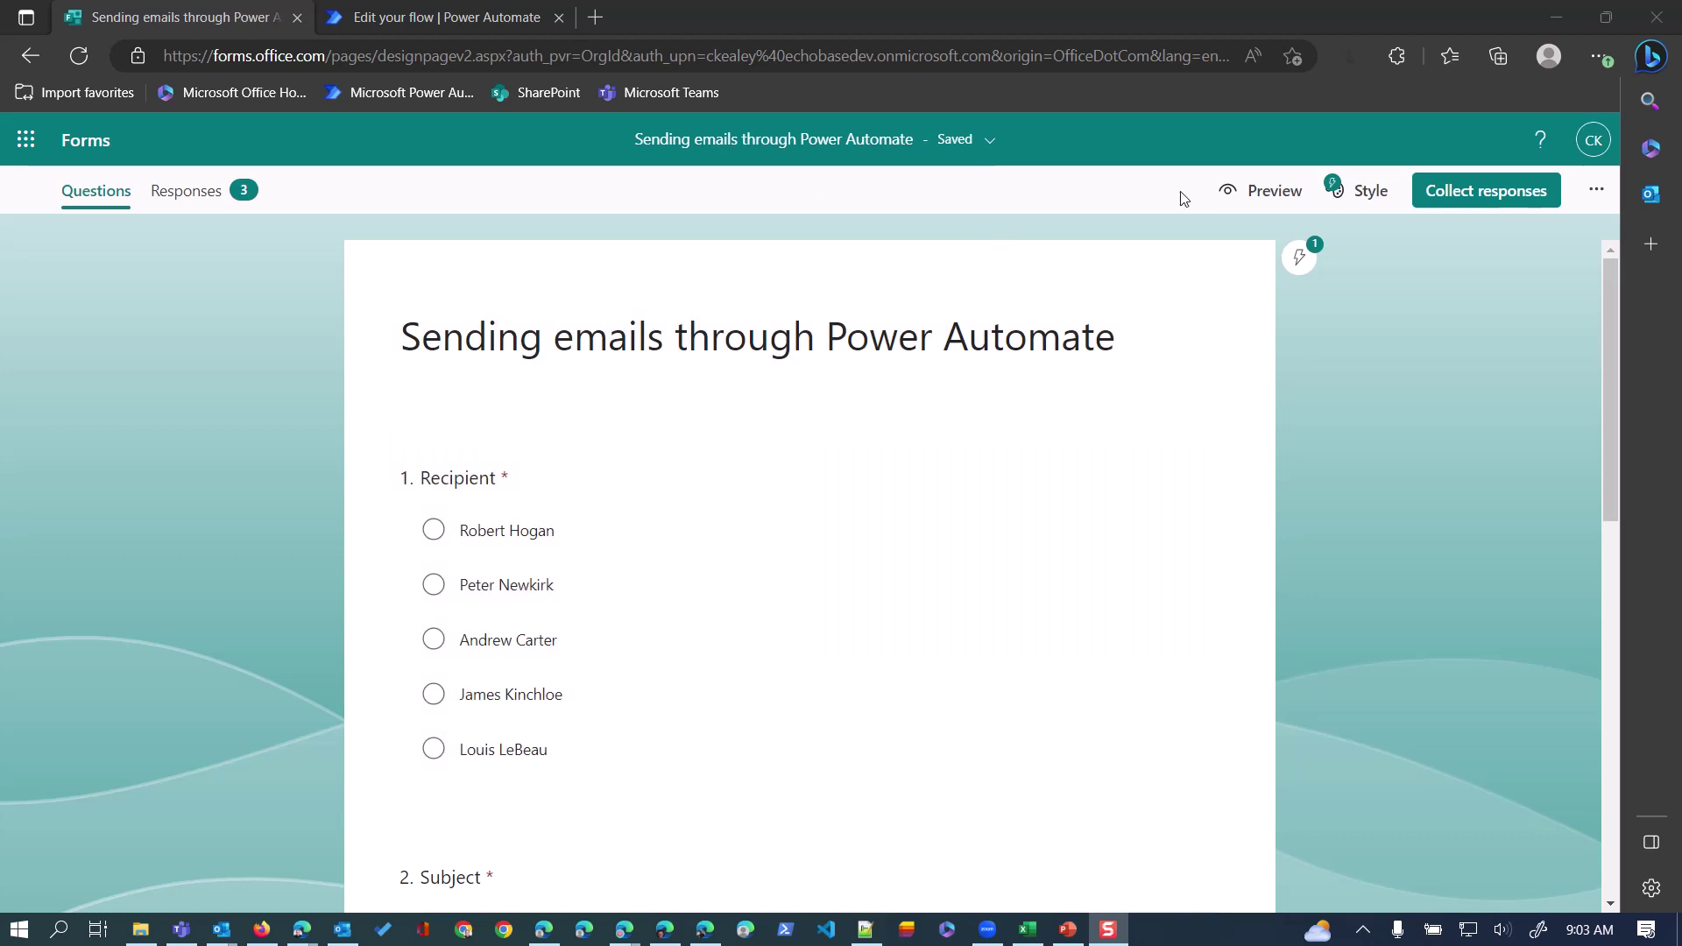
pyautogui.click(1250, 189)
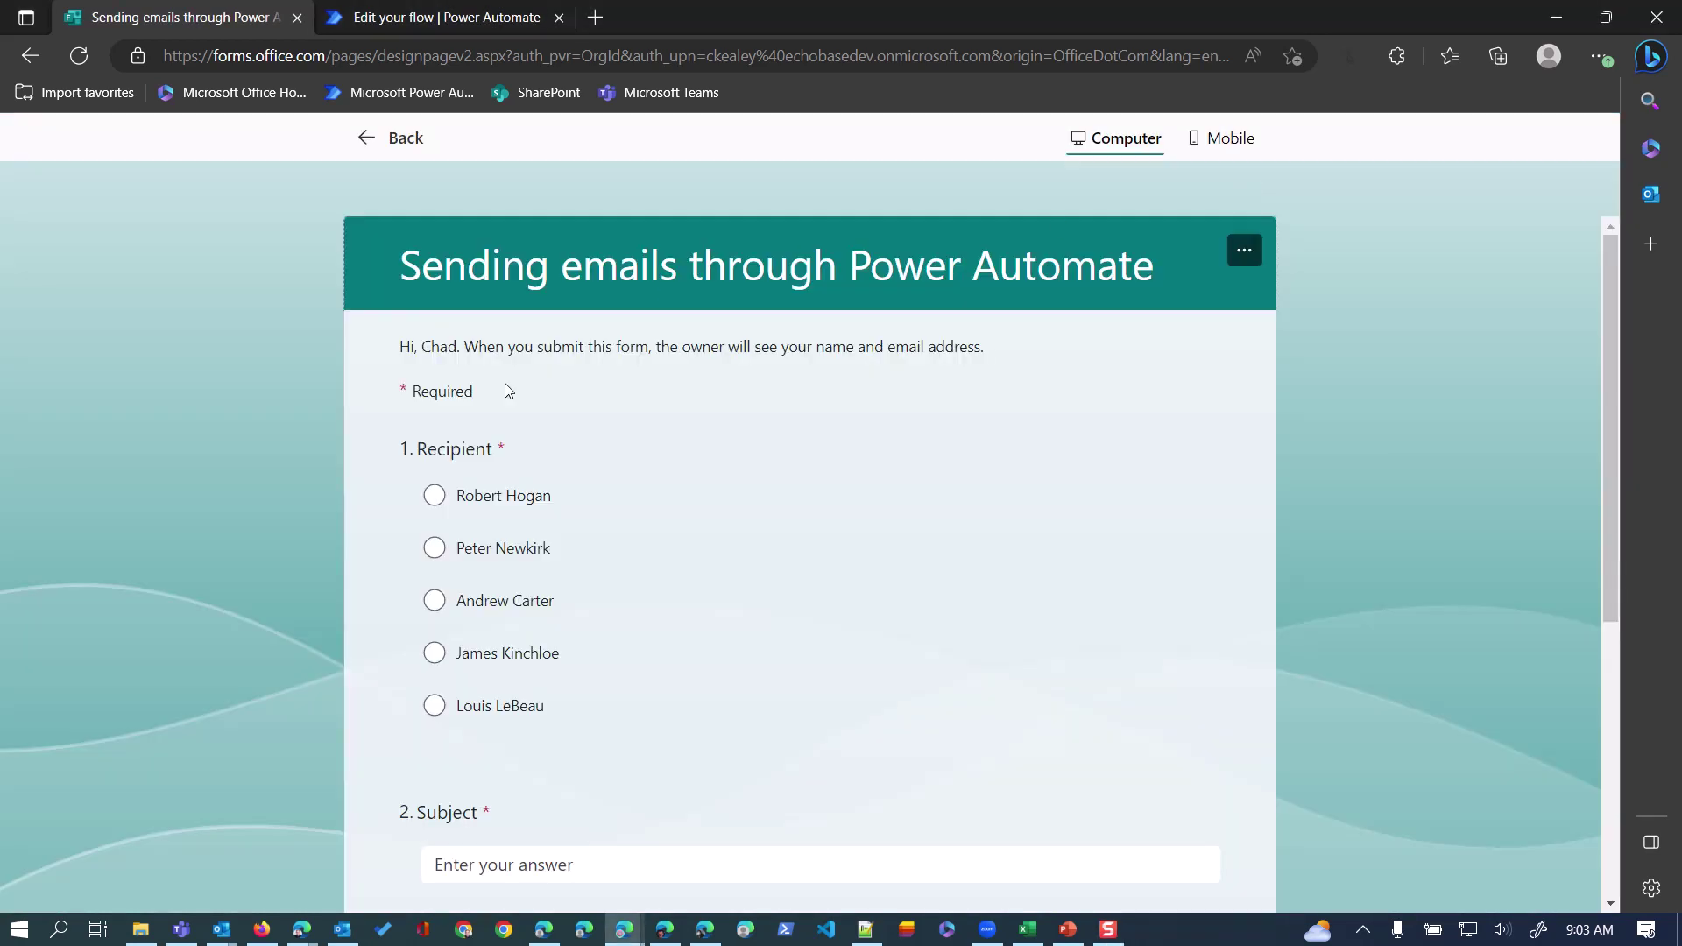
pyautogui.click(438, 558)
pyautogui.scroll(-2, 670, 587)
pyautogui.click(493, 668)
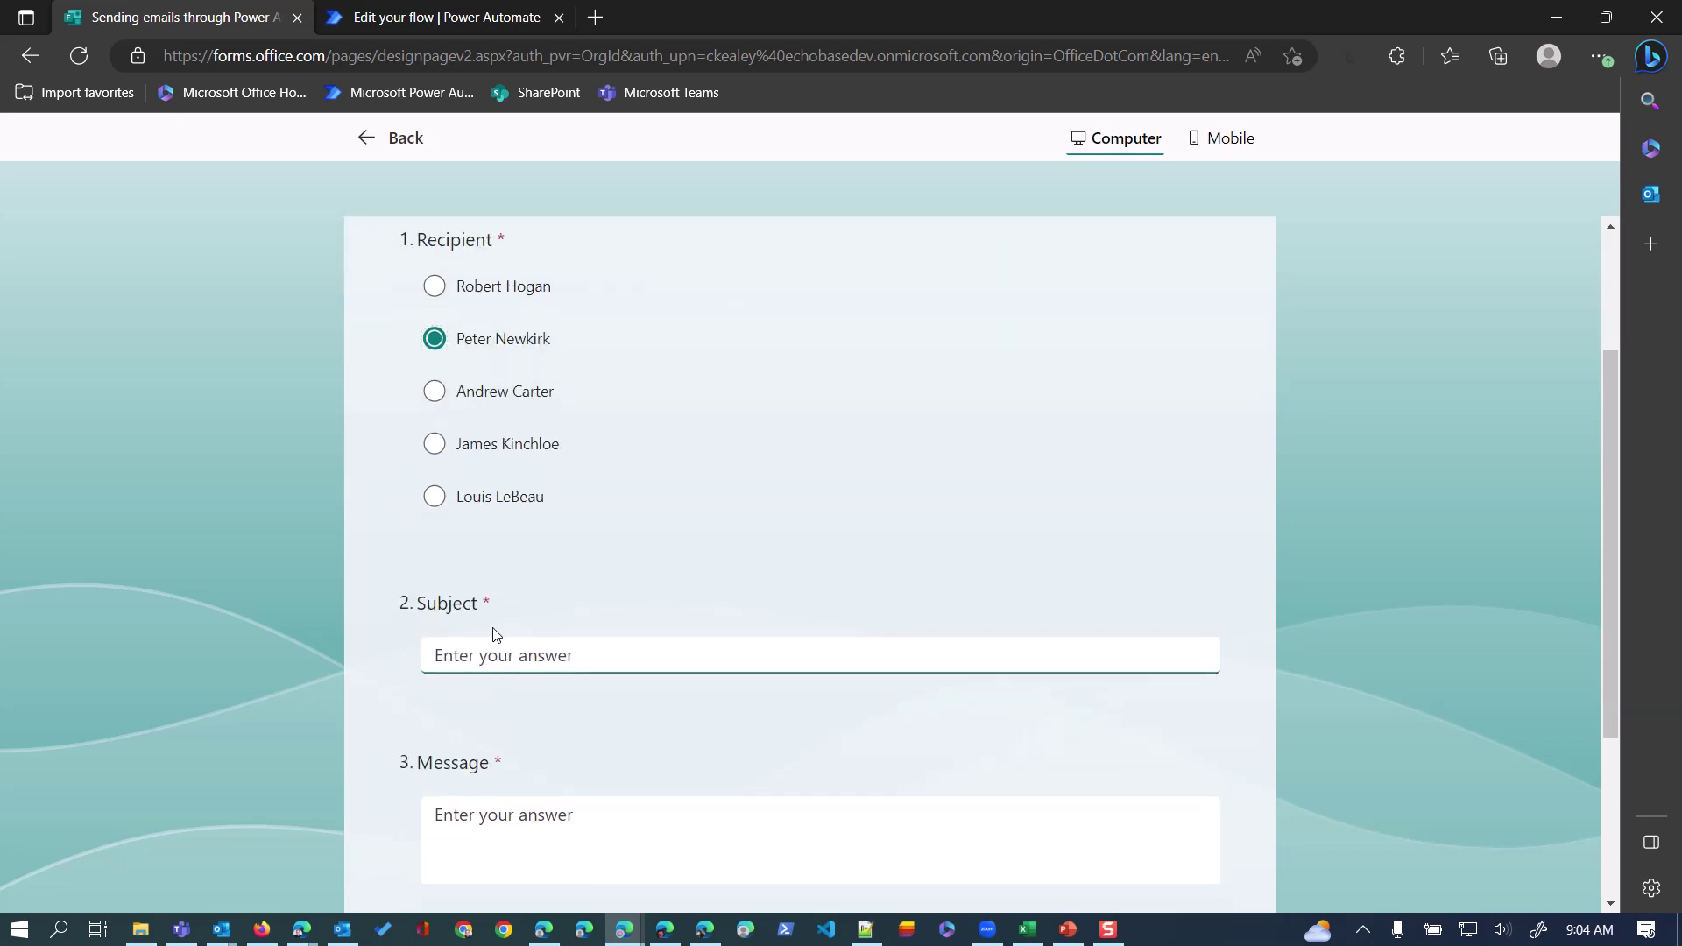
pyautogui.write('Overtime this ')
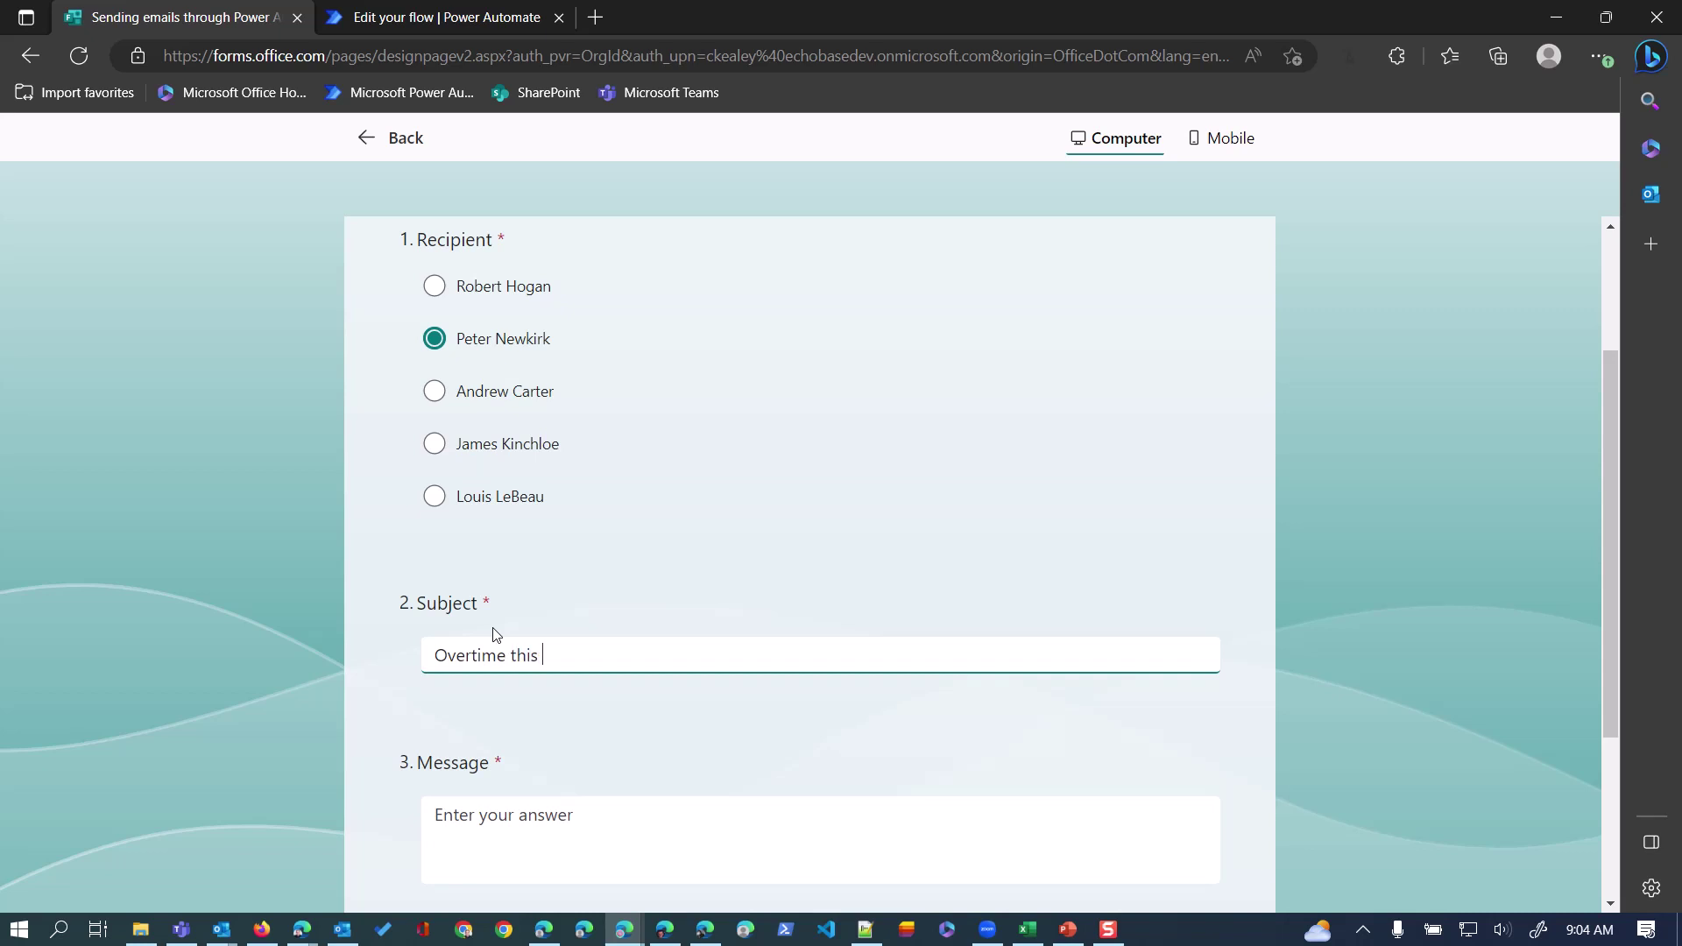
pyautogui.write('weekend?')
# - Enter the message asking for two more weekend shifts, correct 'Coul' to 'Could', and submit
pyautogui.click(529, 839)
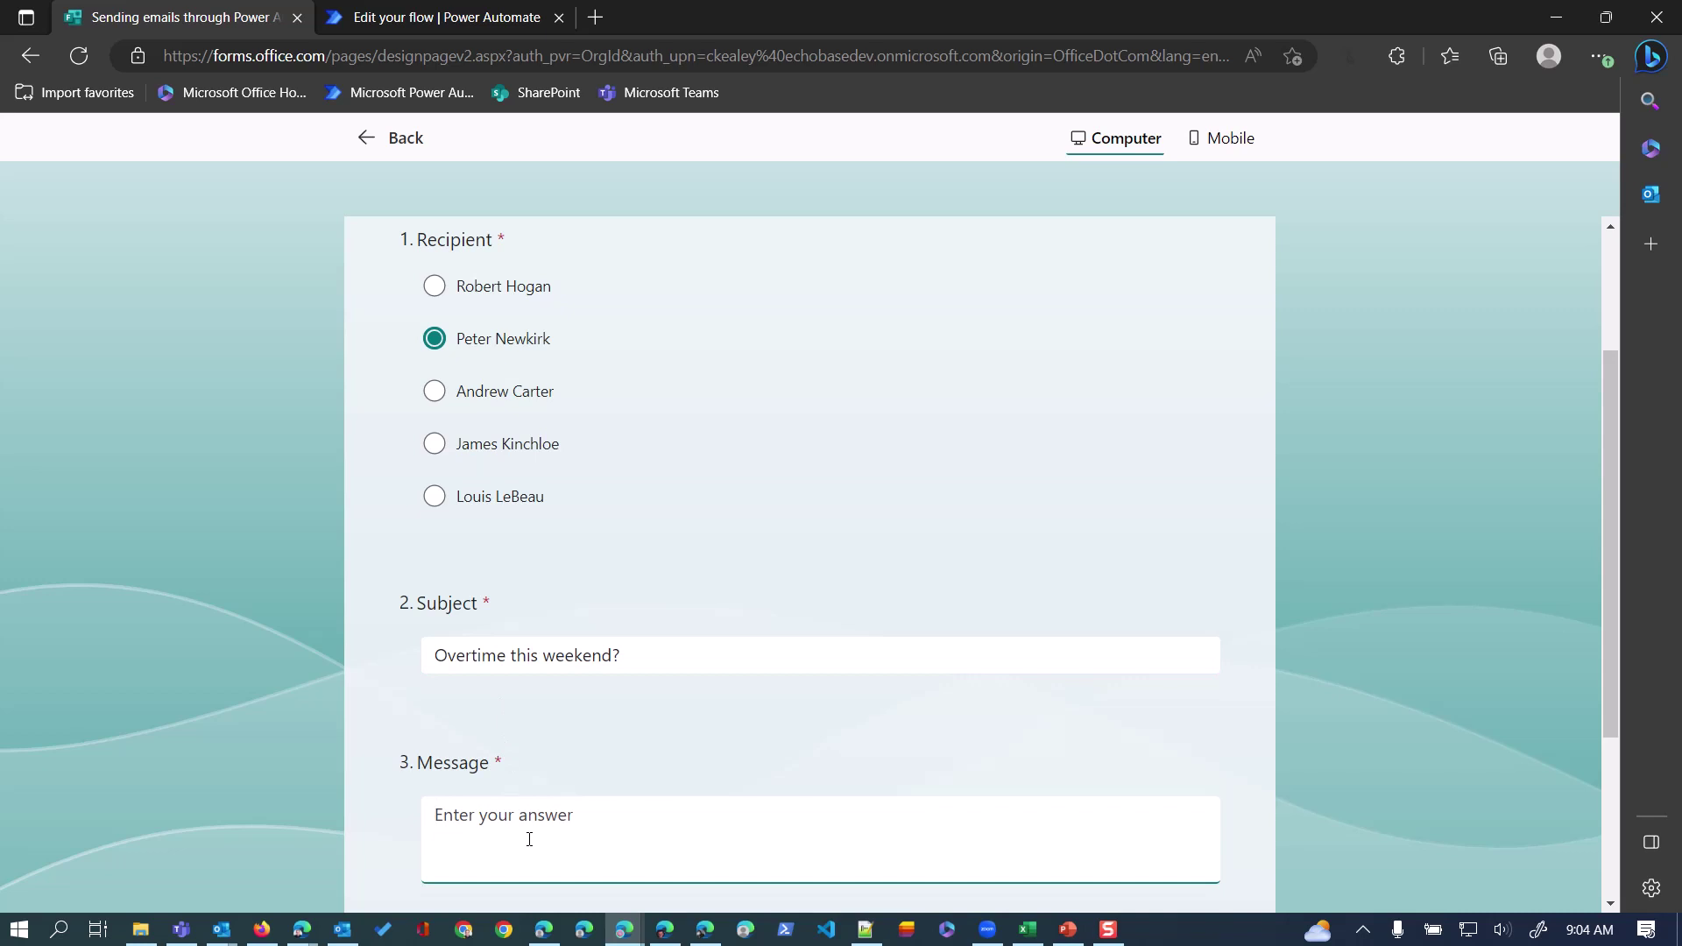
pyautogui.write('Ciould y')
pyautogui.hotkey('ctrl', 'a')
pyautogui.press('BackSpace')
pyautogui.write('Coul you handle another two shi')
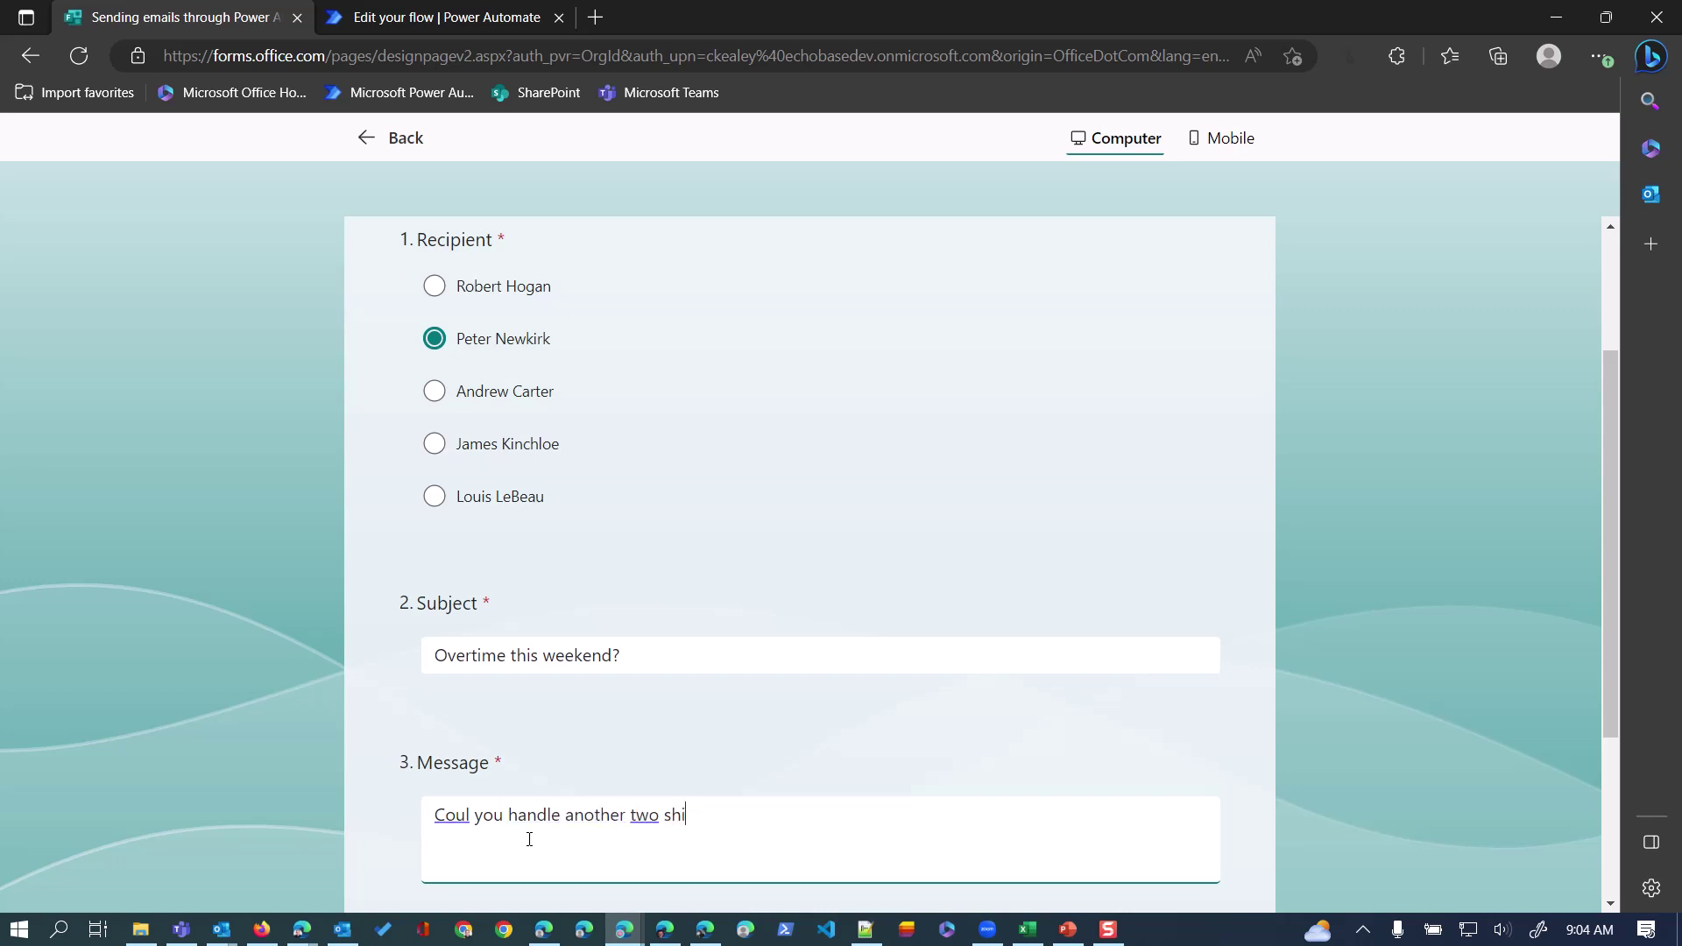
pyautogui.write('fts on the wek')
pyautogui.write('kend?')
pyautogui.click(468, 812)
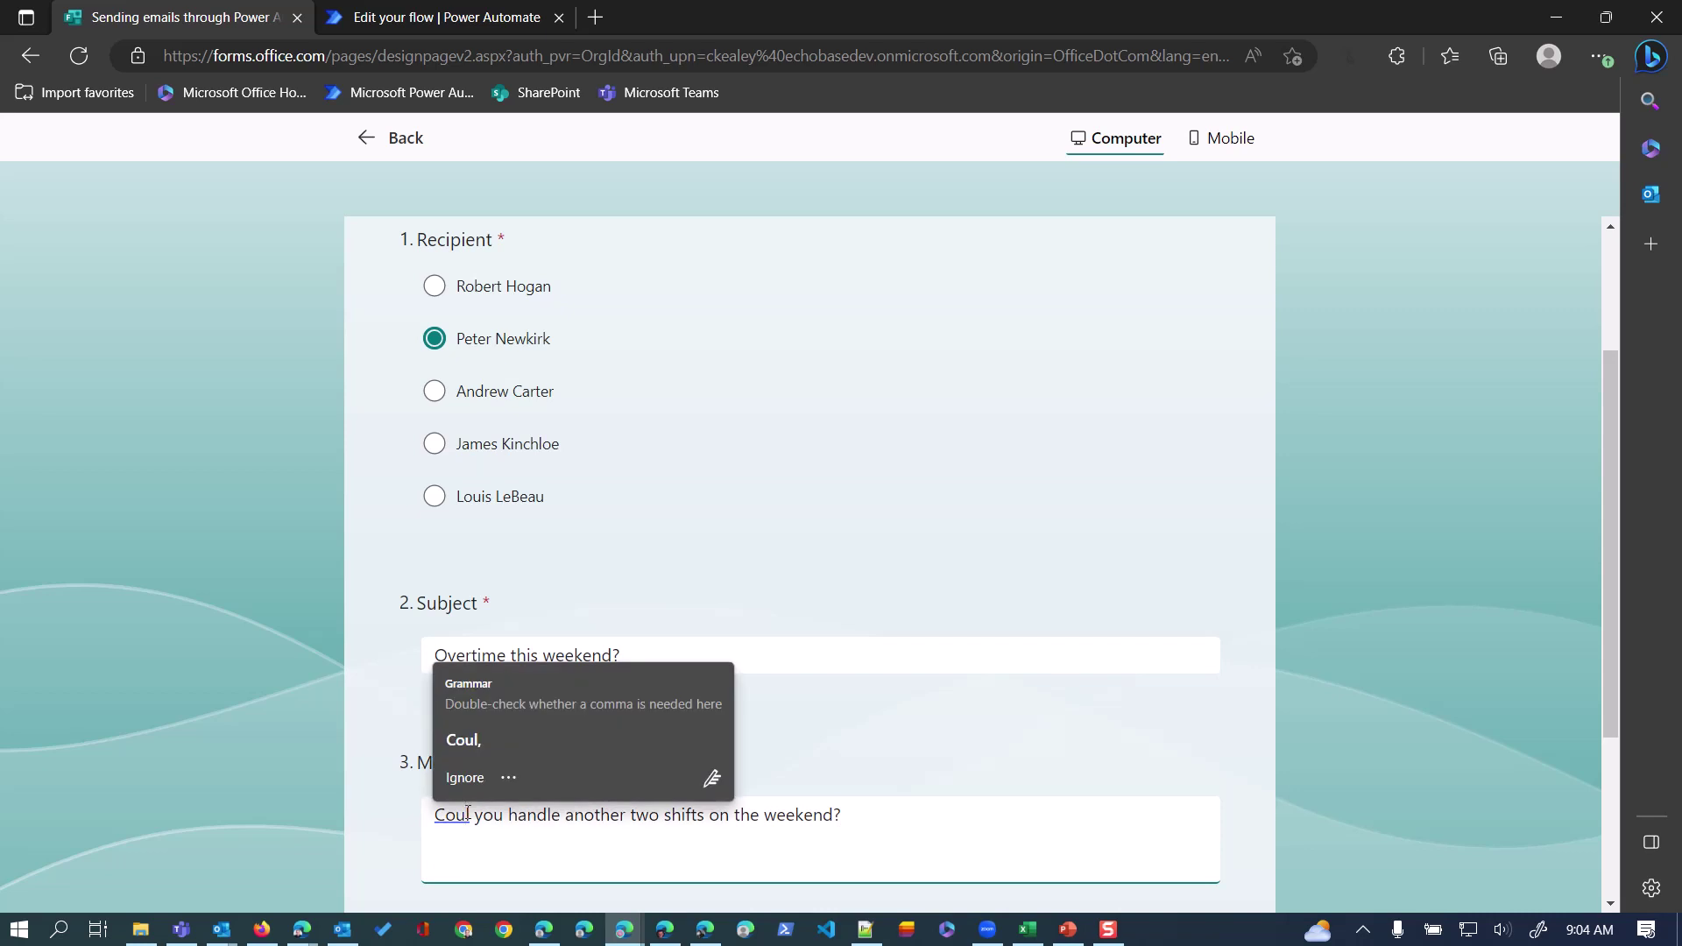
pyautogui.write('d')
pyautogui.scroll(-3, 469, 812)
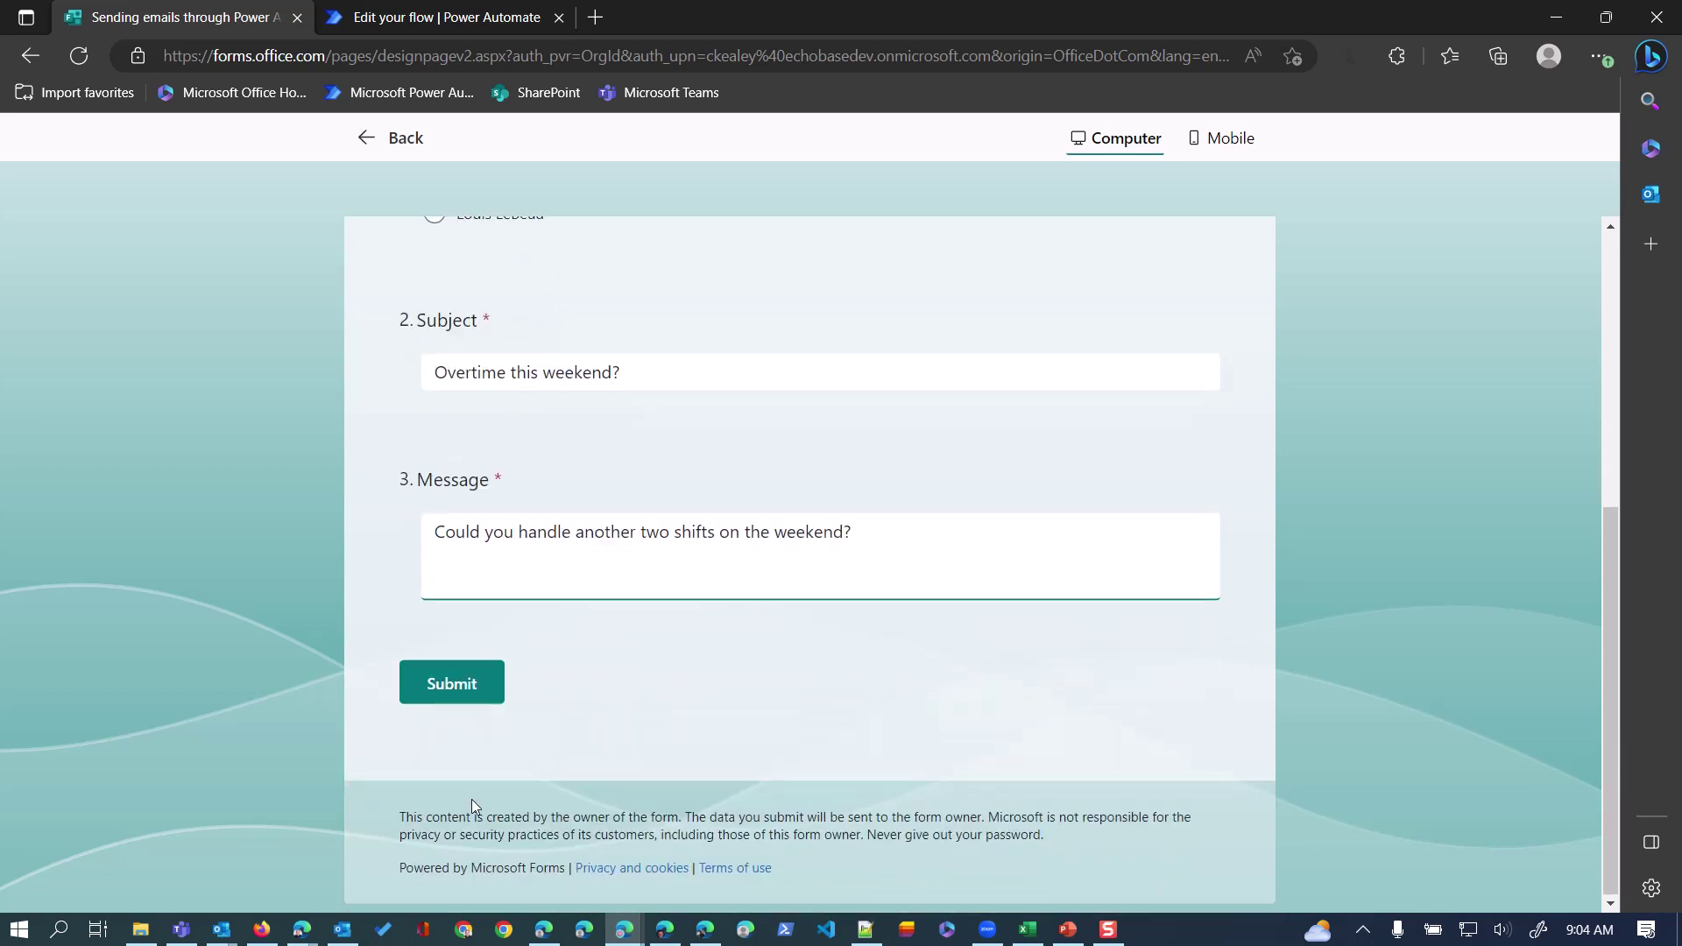
pyautogui.click(474, 683)
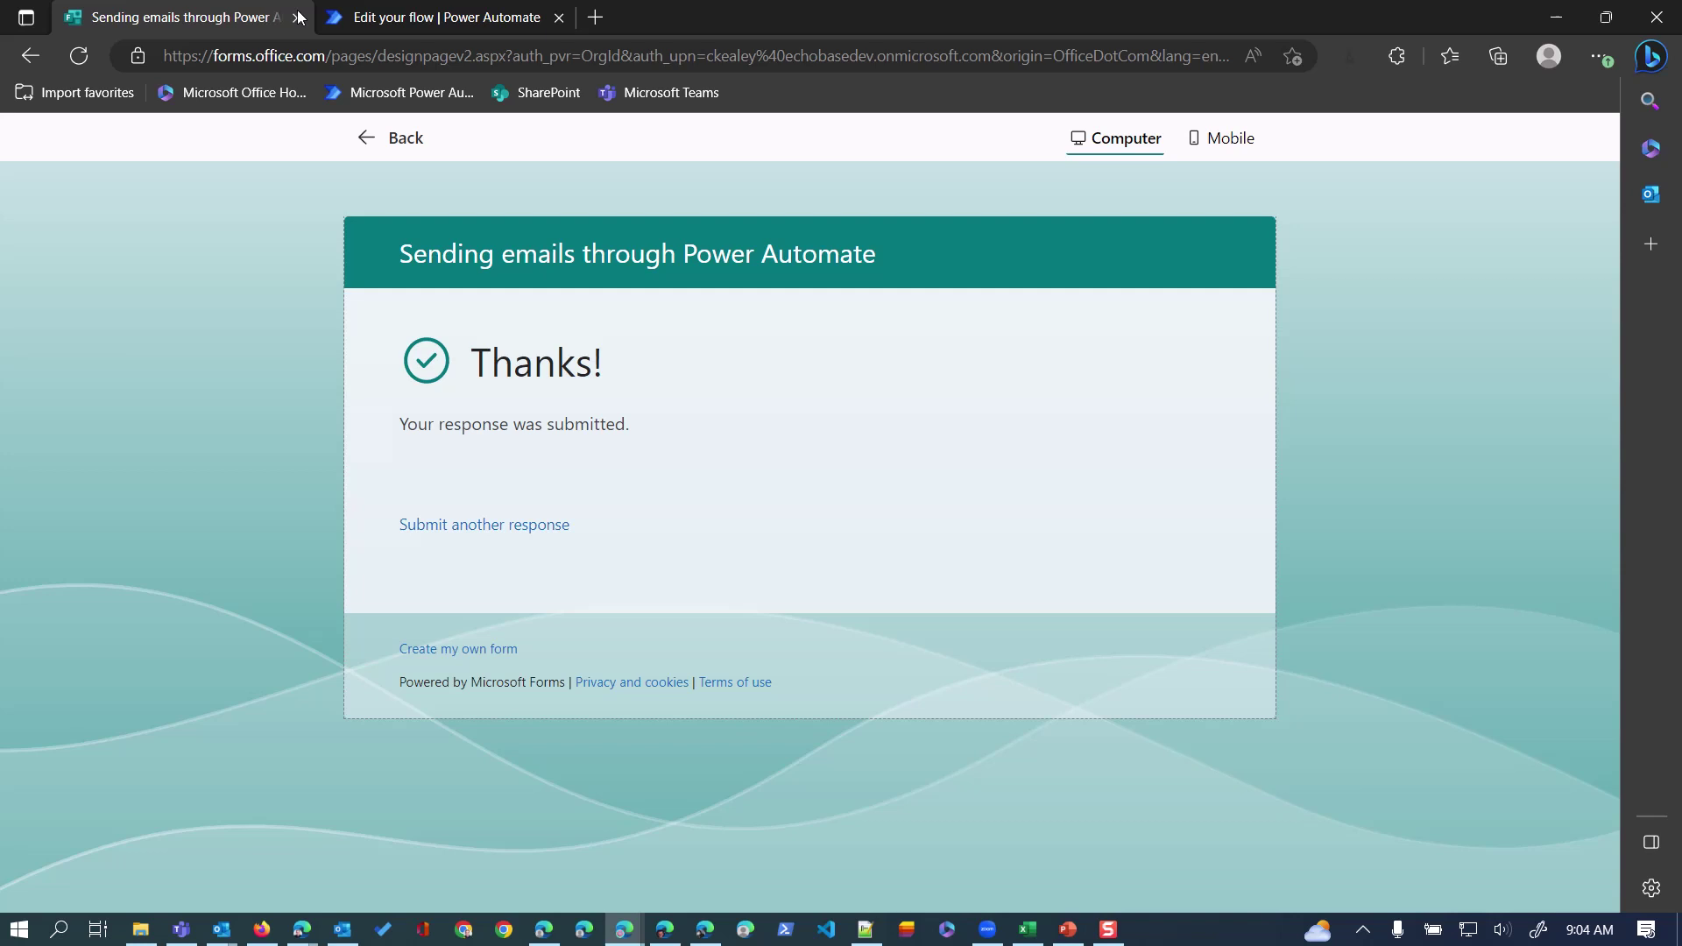
pyautogui.click(414, 19)
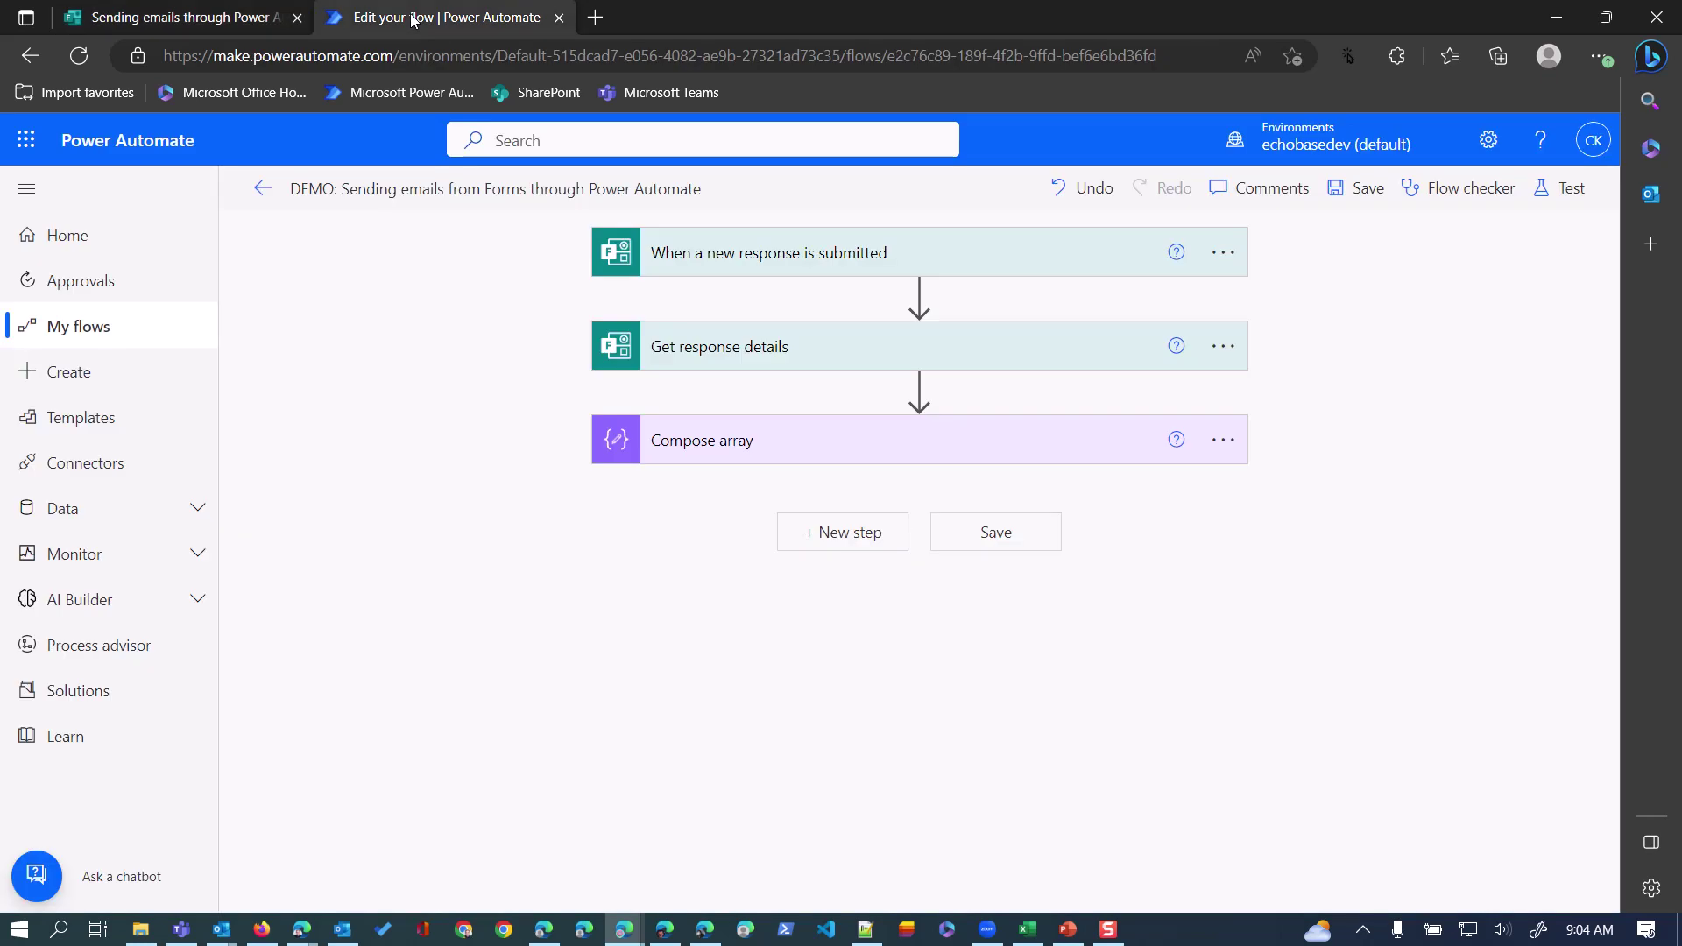
# - Save the flow and expand Compose array to view its recipient name and email pairs
pyautogui.click(1359, 192)
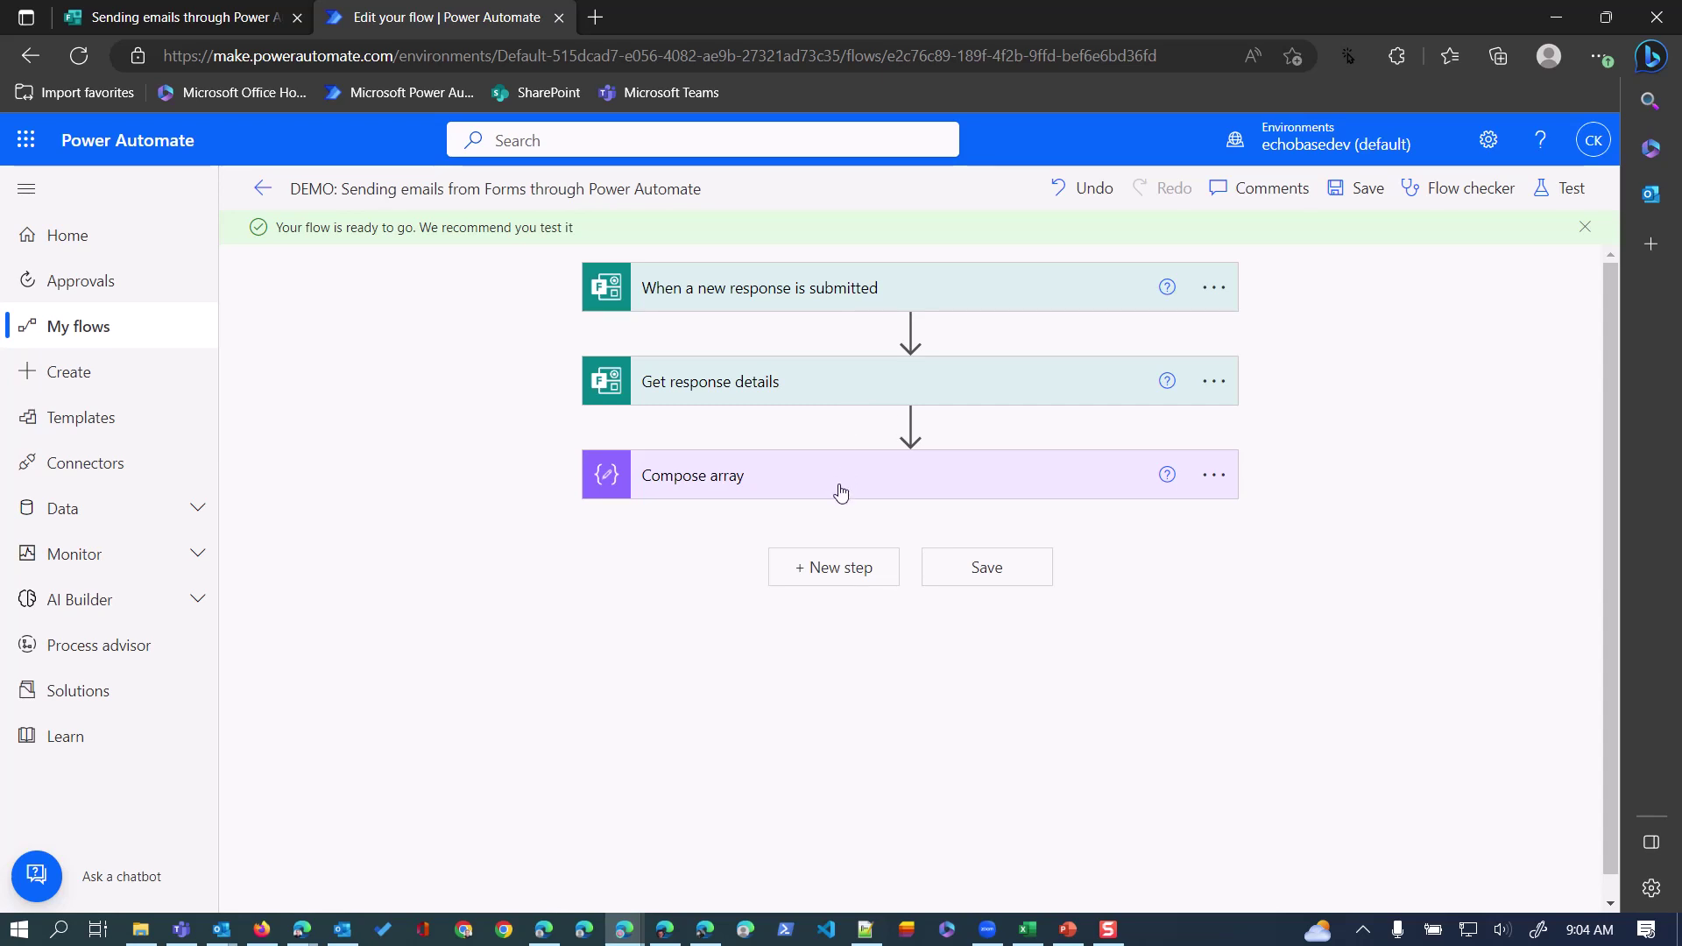
pyautogui.click(717, 492)
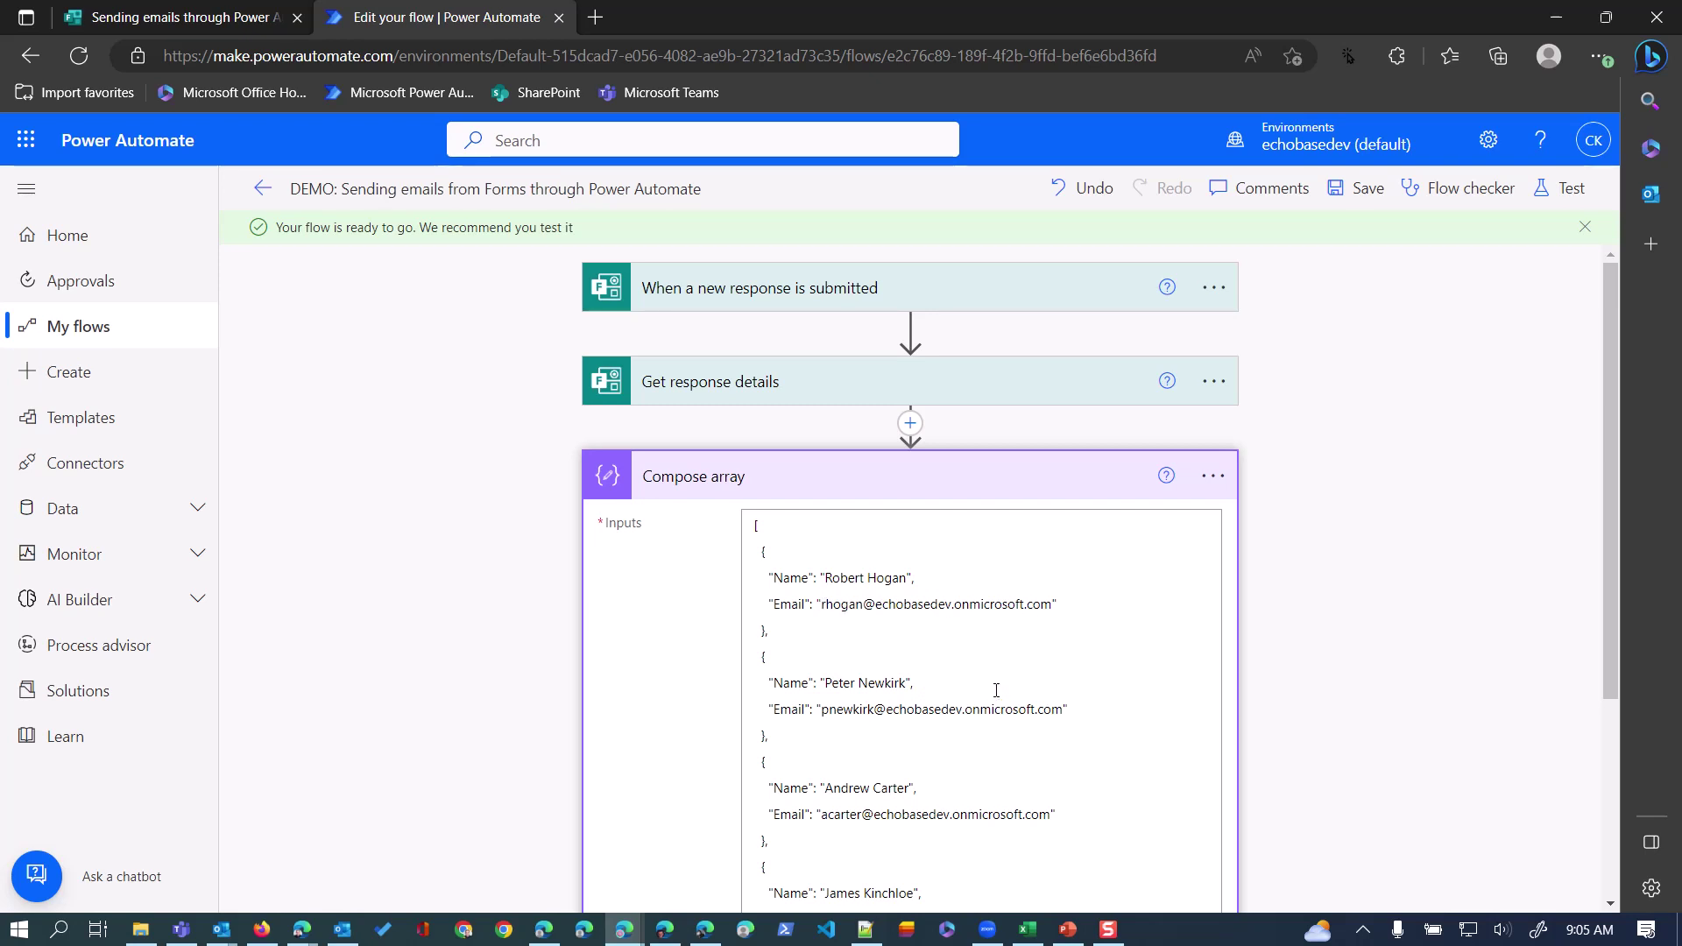
# - Add a Filter array action after Compose array, with From set to Compose array's Outputs
pyautogui.click(977, 476)
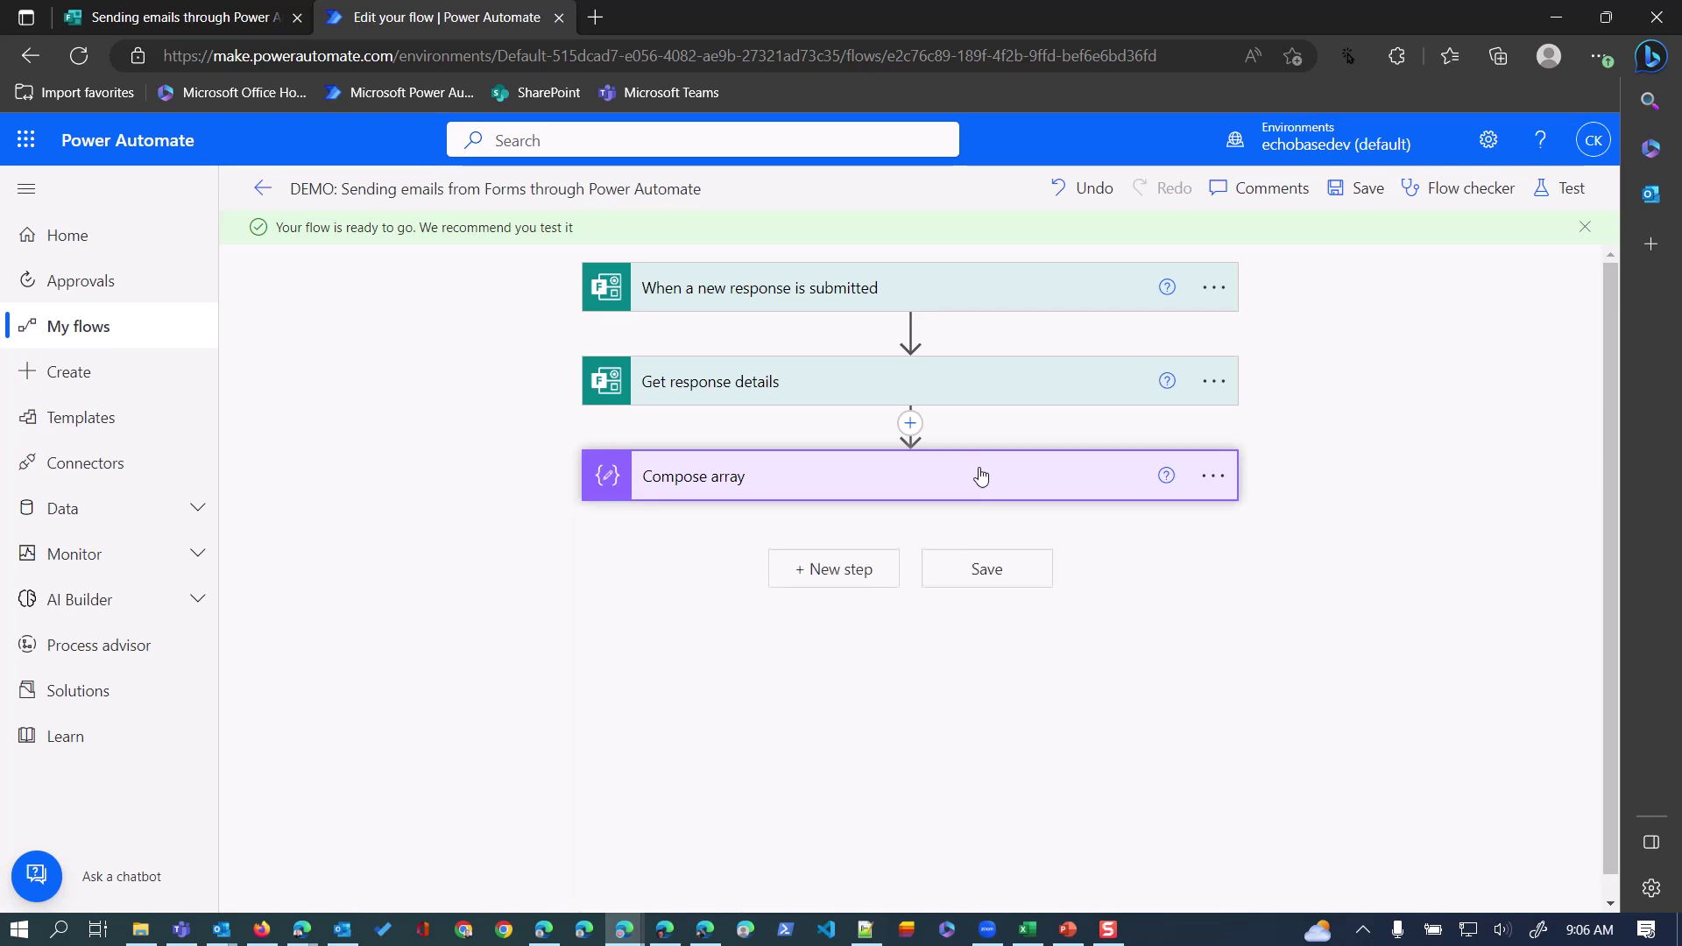
pyautogui.click(863, 573)
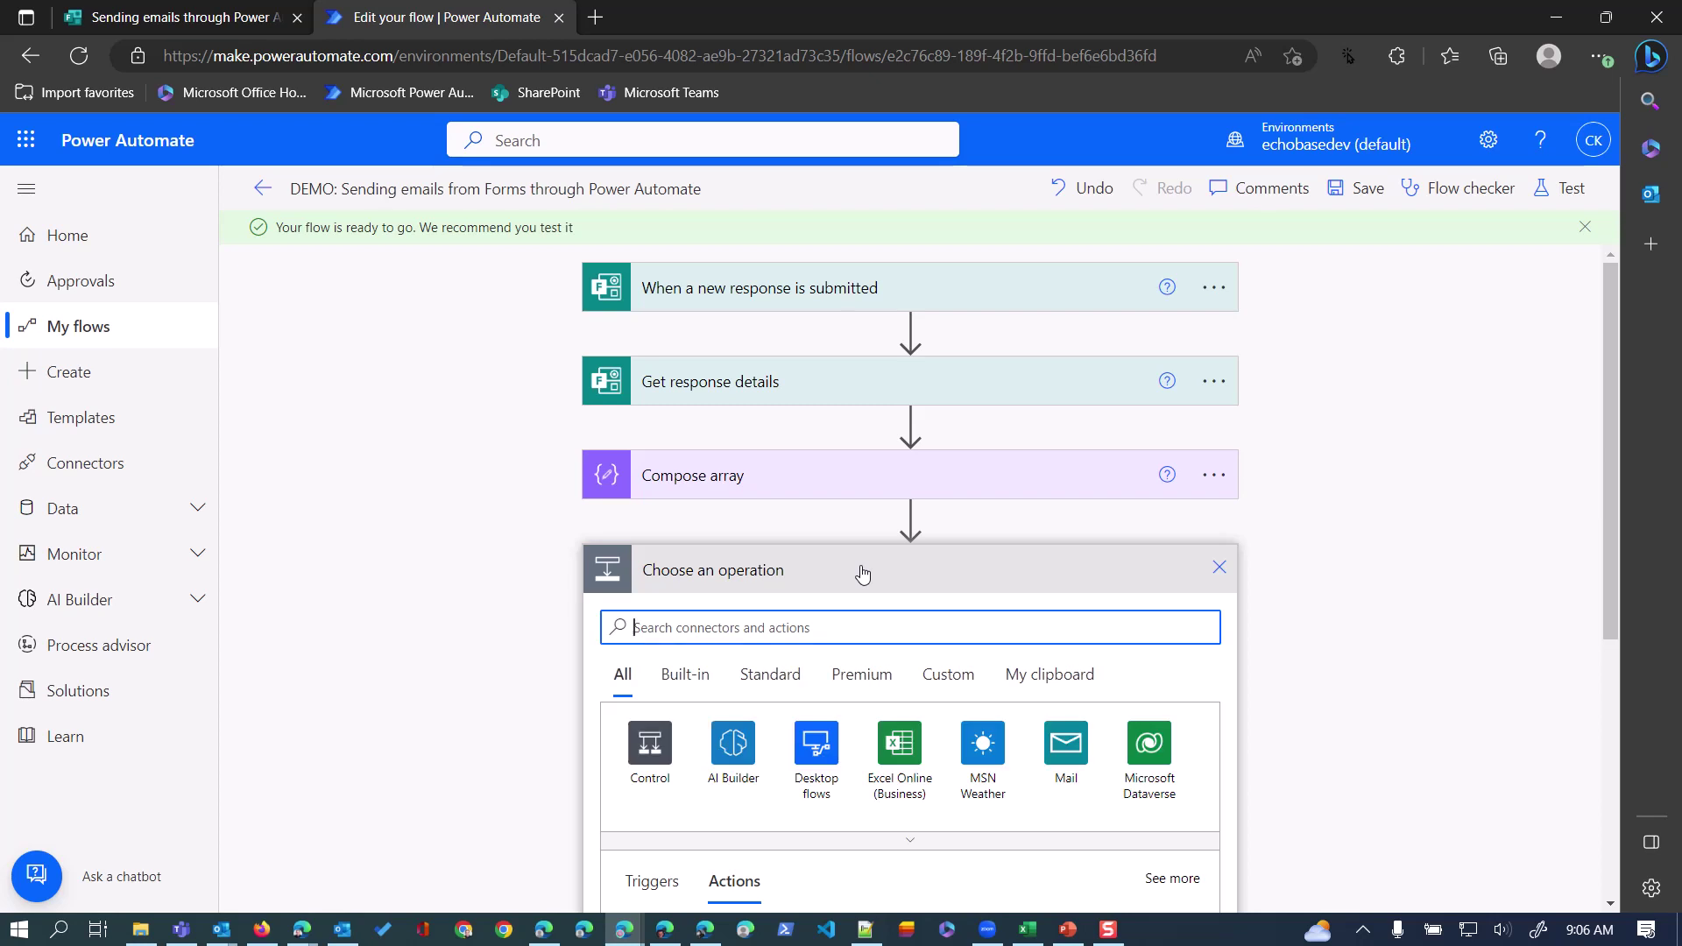
pyautogui.write('filter array')
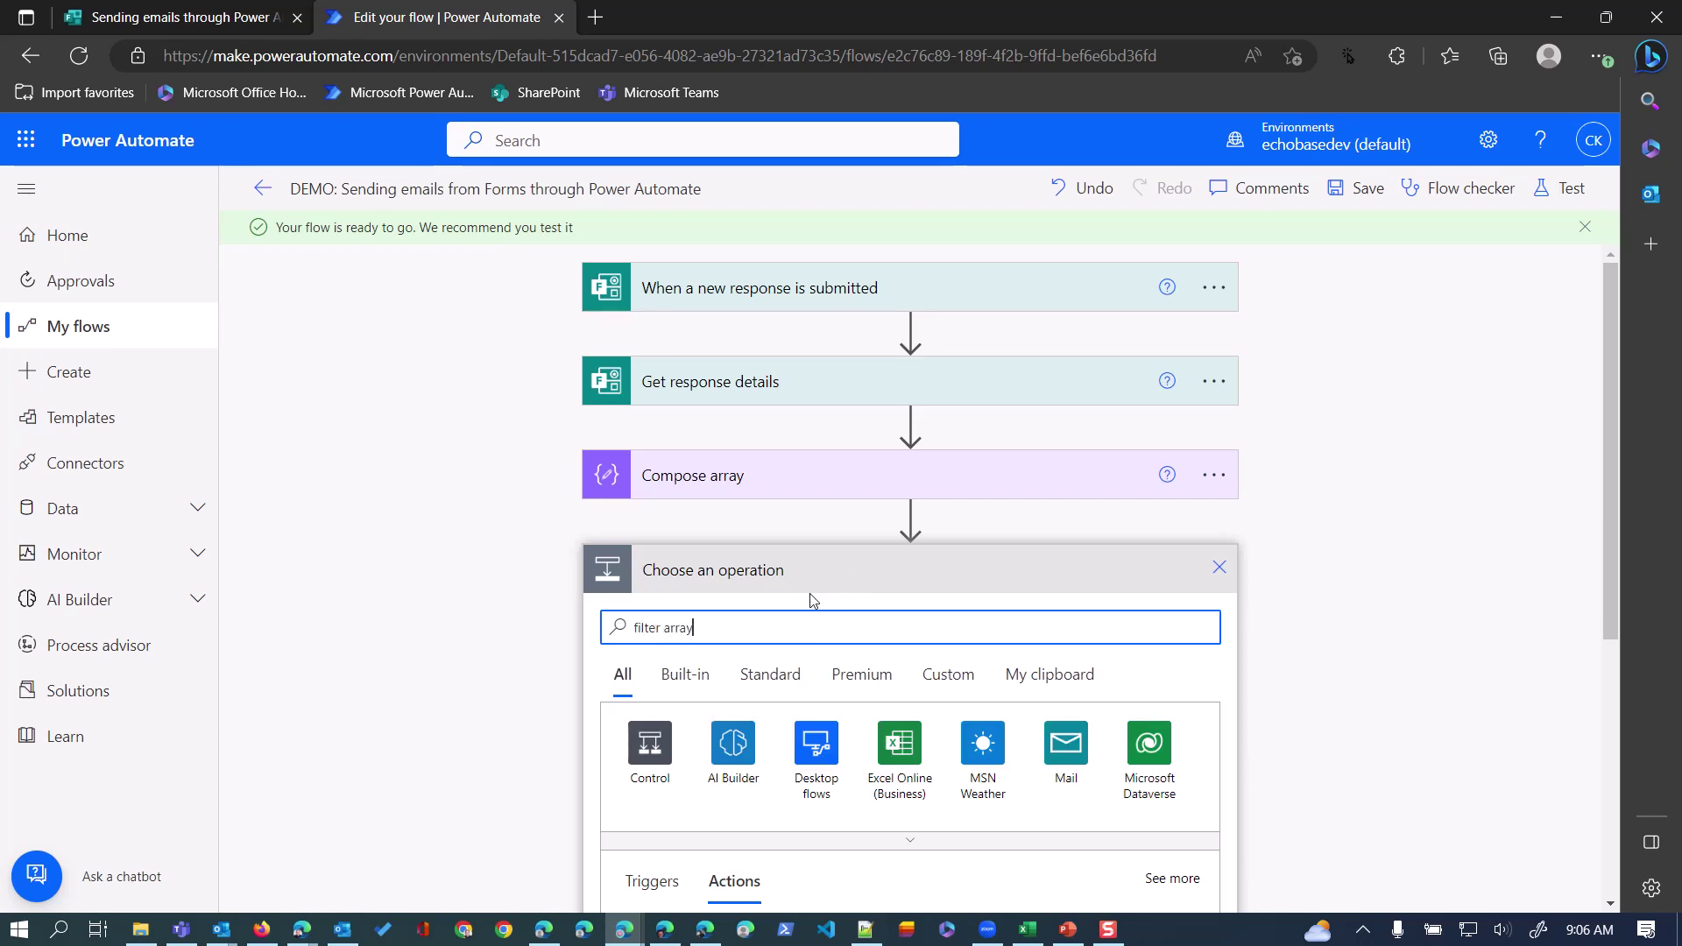
pyautogui.scroll(-1, 807, 601)
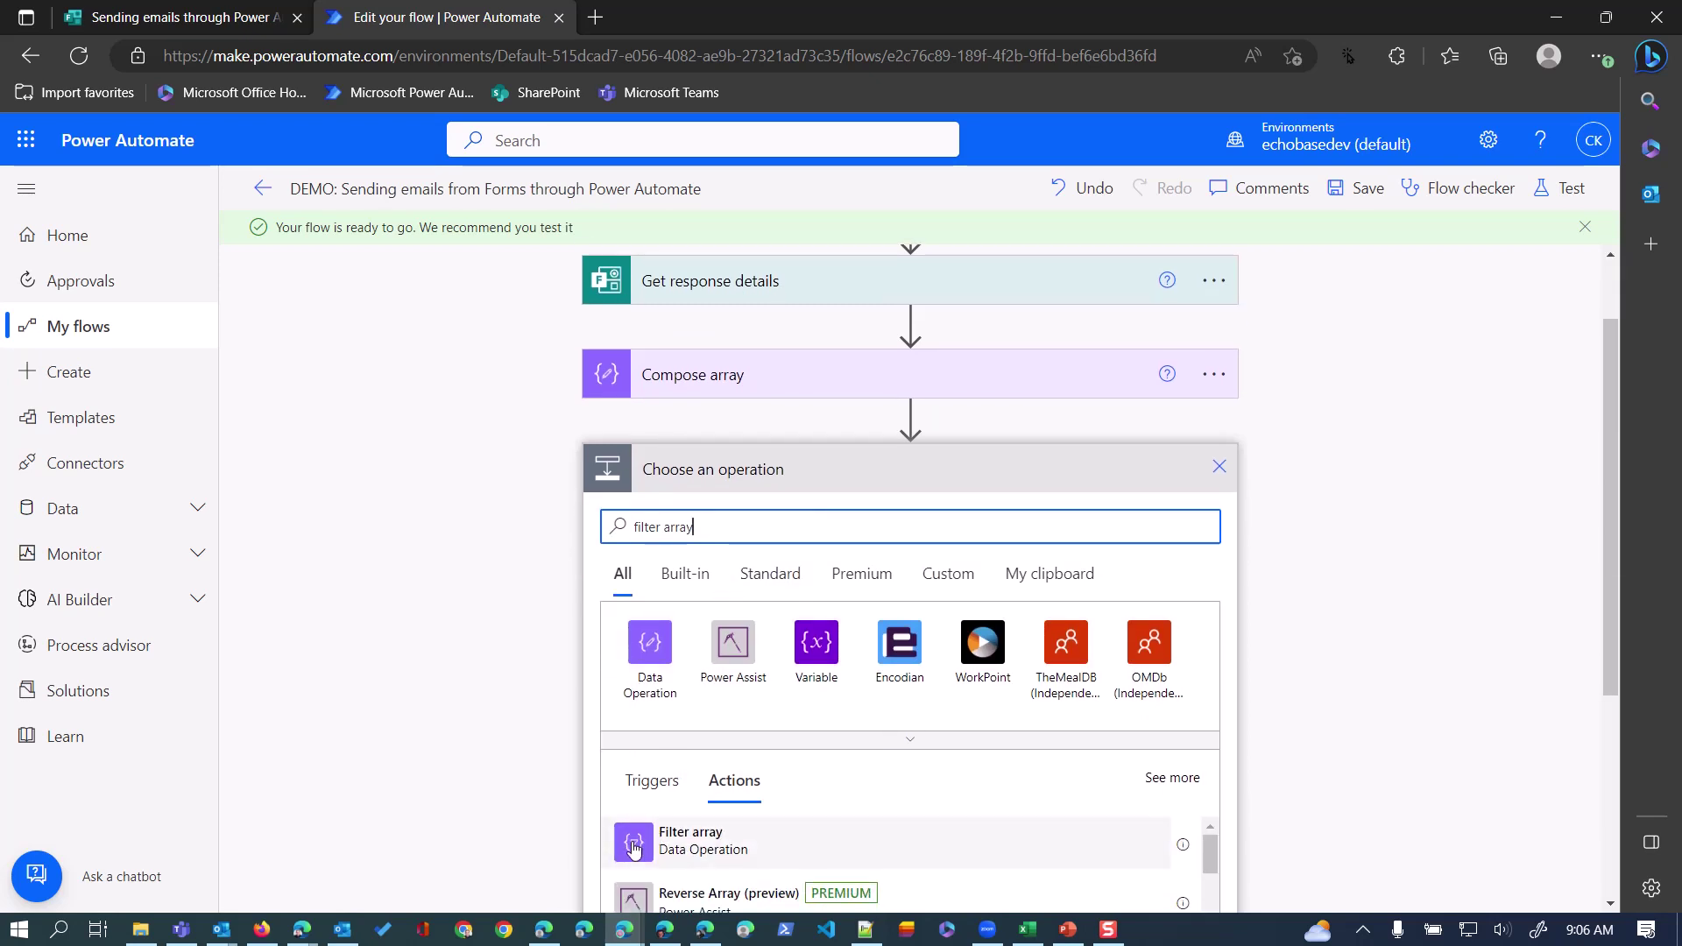
pyautogui.click(690, 839)
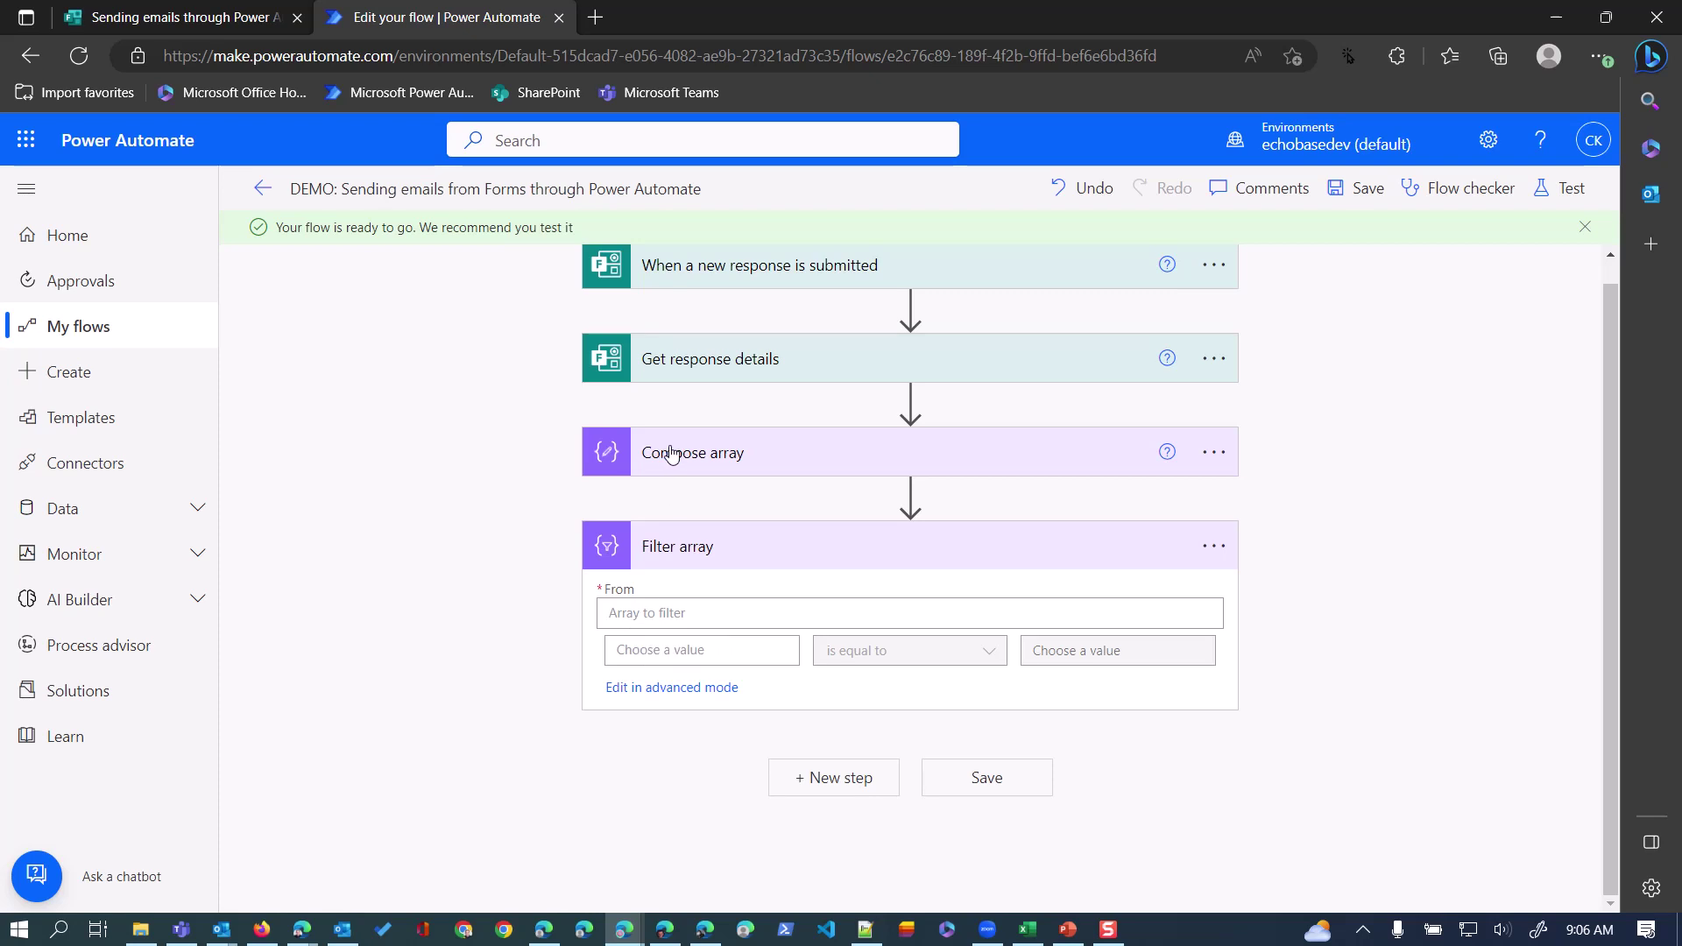
pyautogui.click(656, 612)
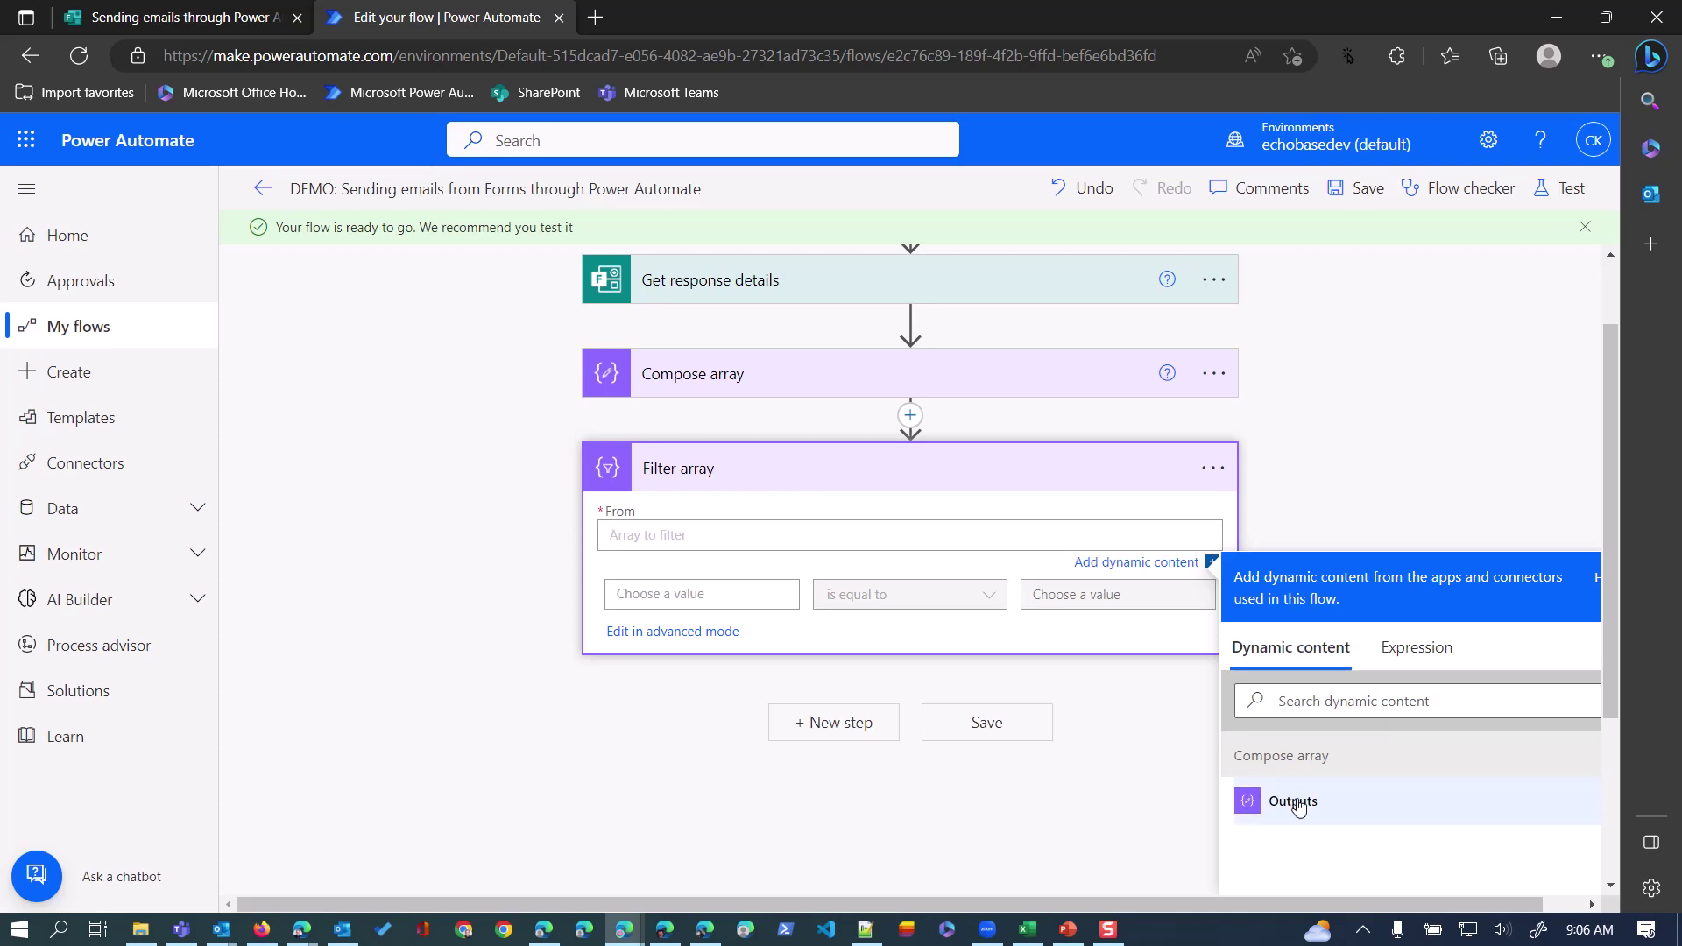
pyautogui.click(1293, 802)
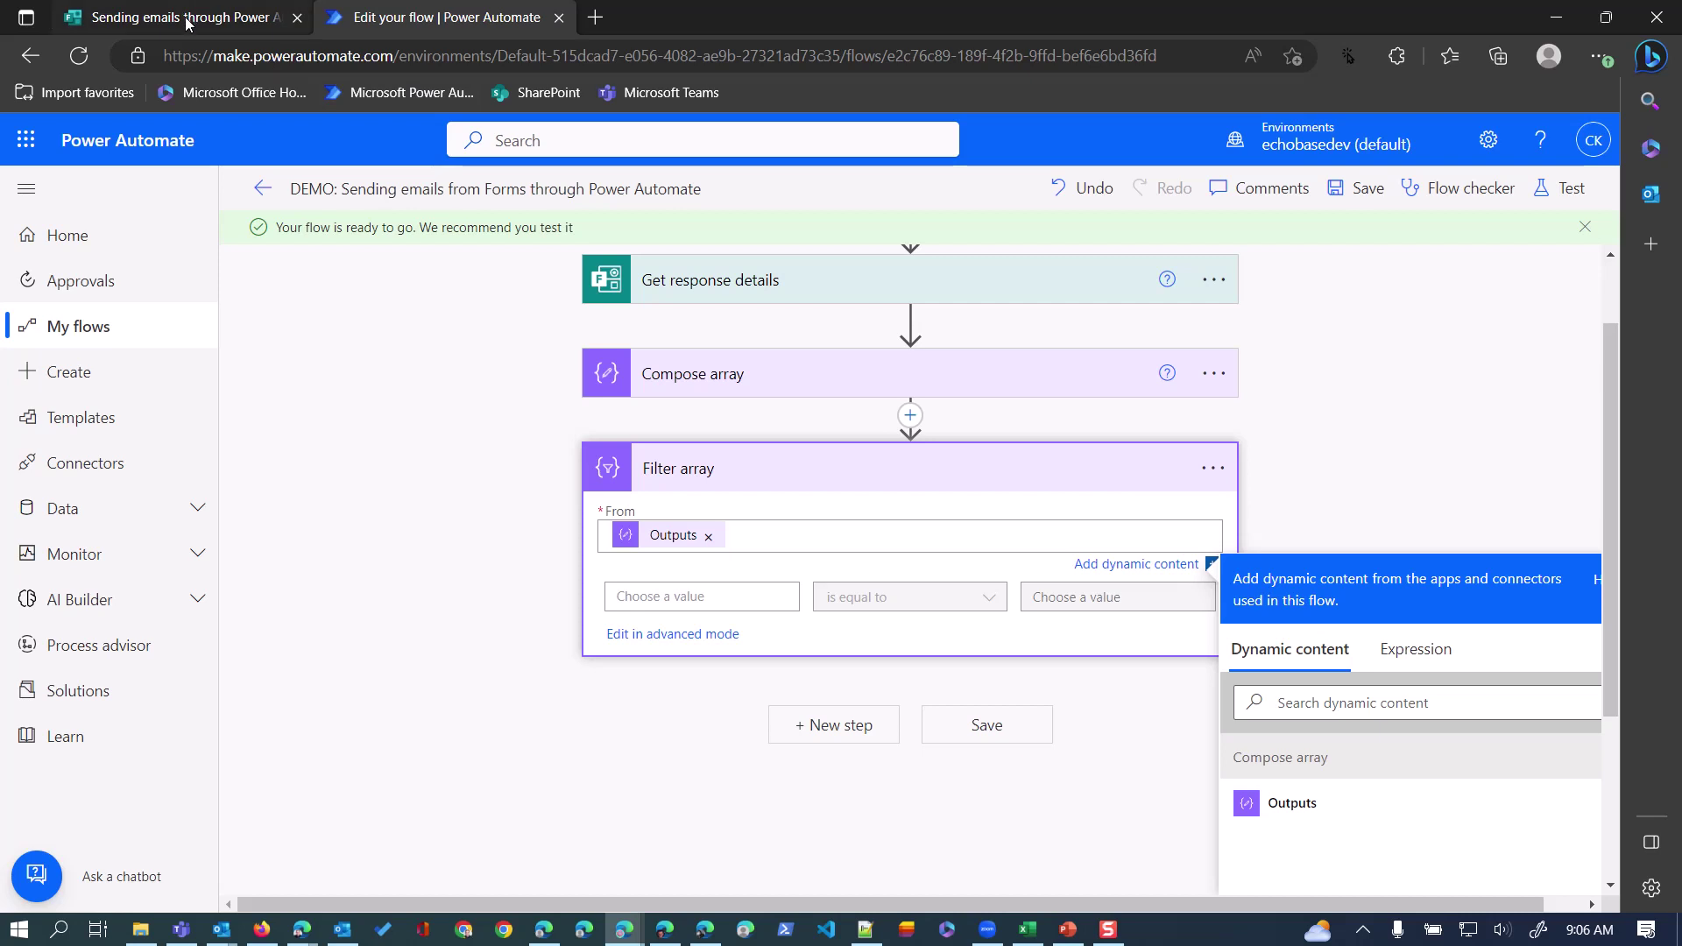
pyautogui.click(789, 370)
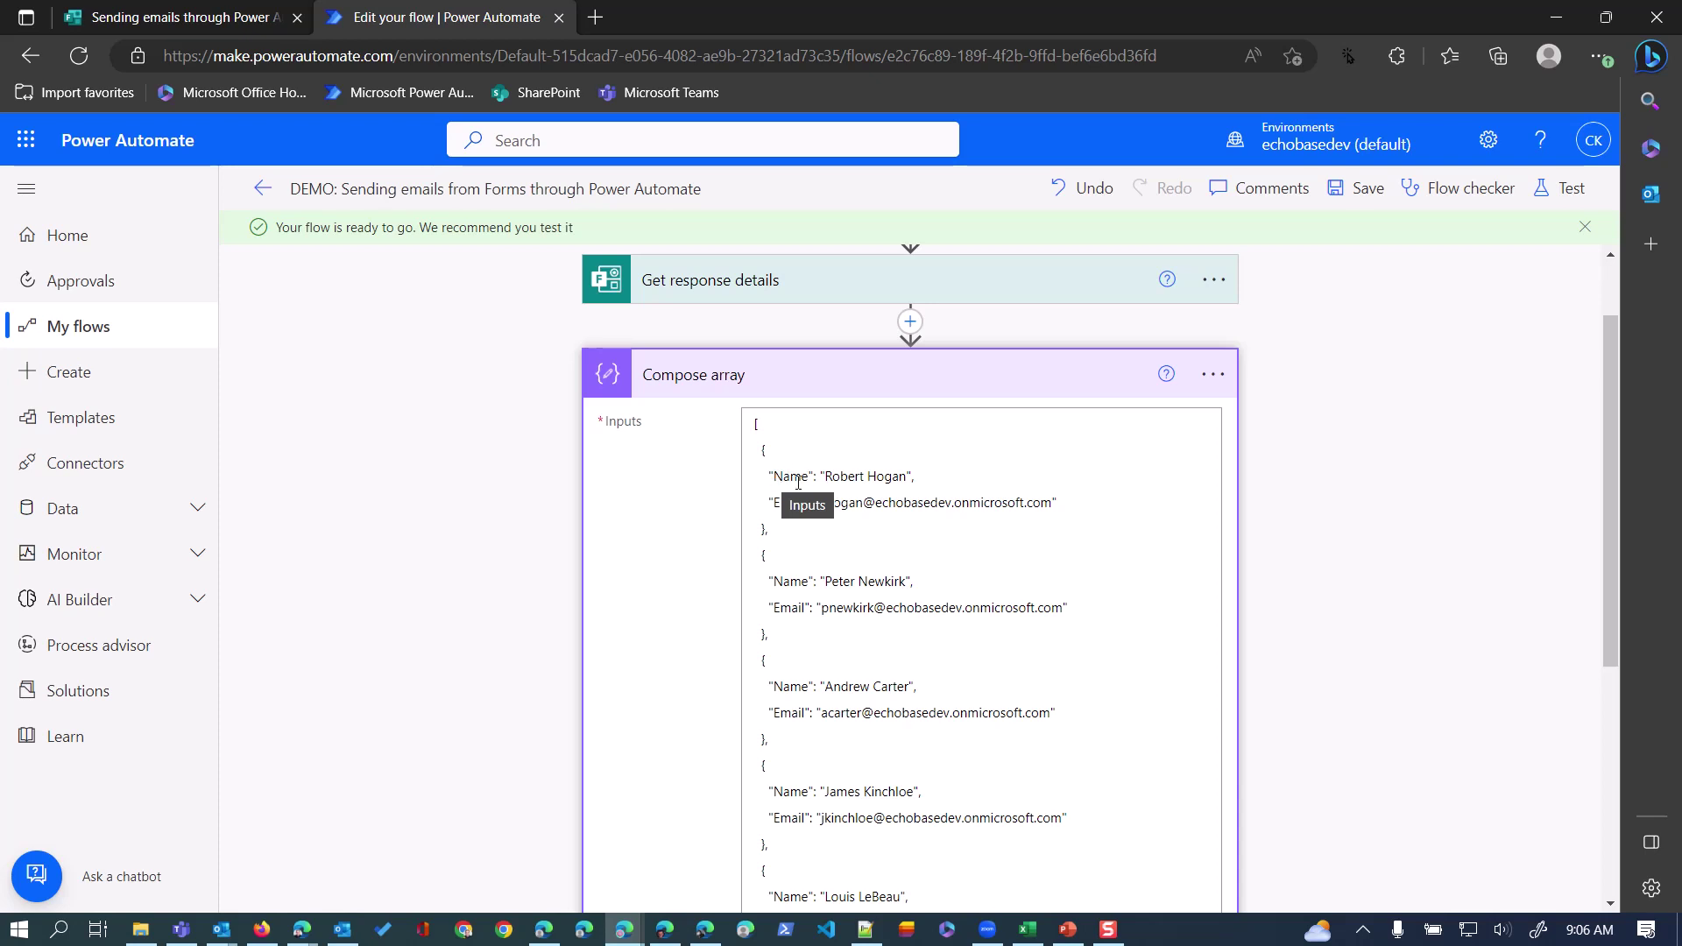
# - Set the filter condition's left value to the expression item()?['Name']
pyautogui.click(847, 387)
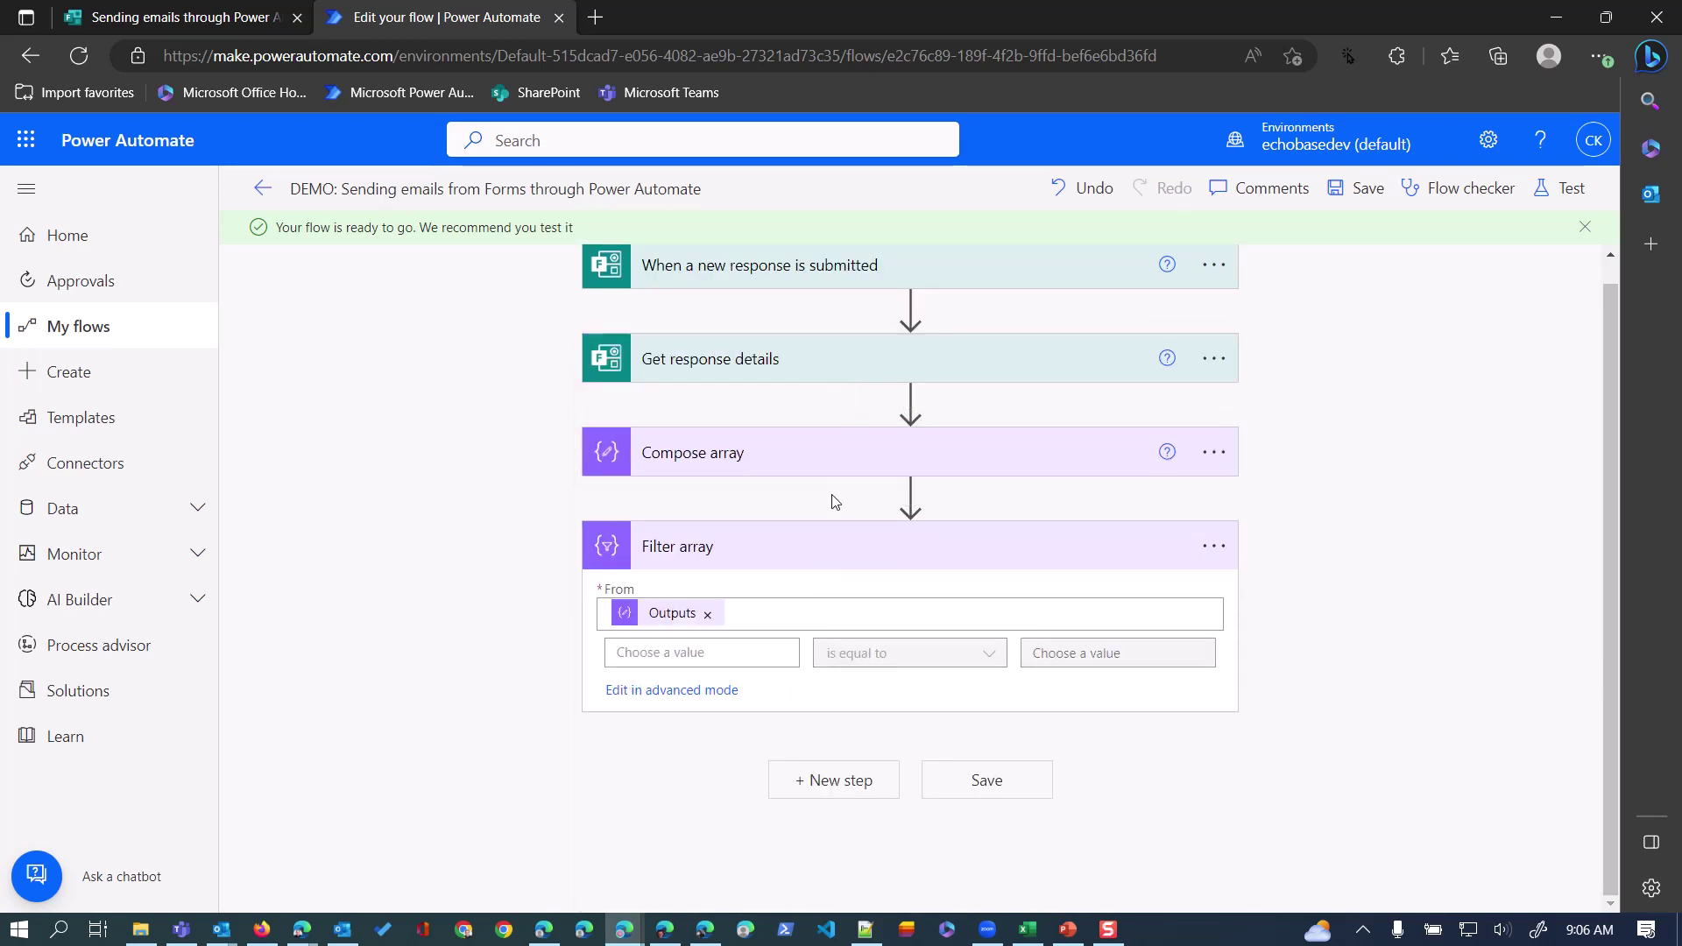
pyautogui.click(693, 653)
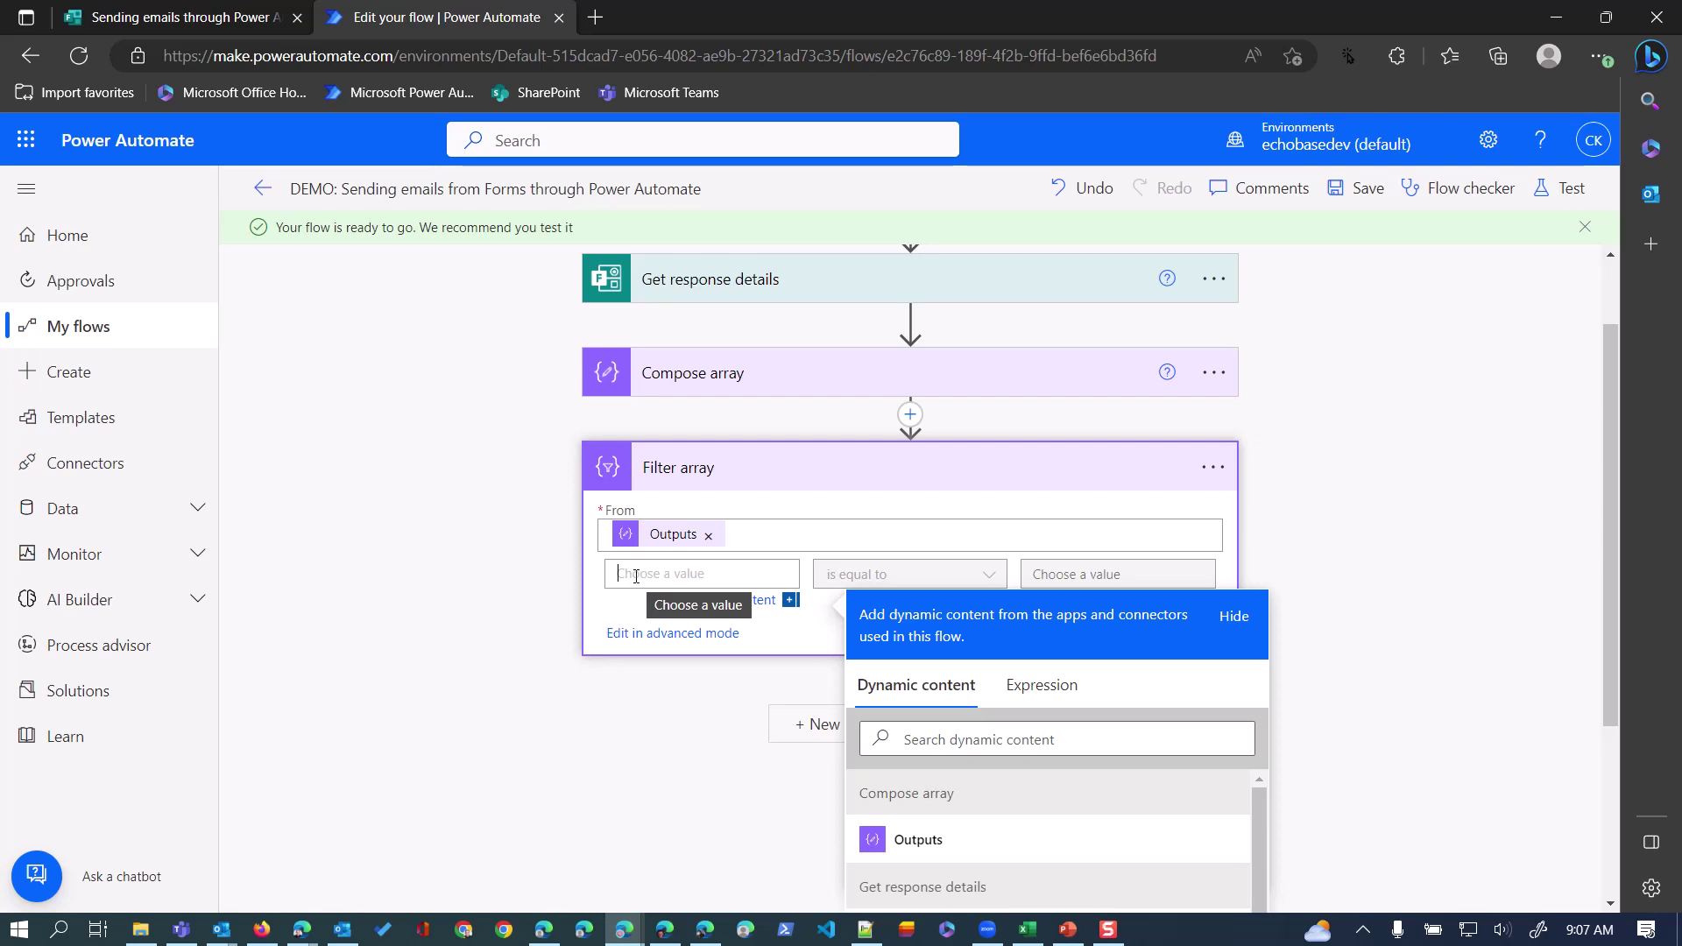
pyautogui.click(1043, 692)
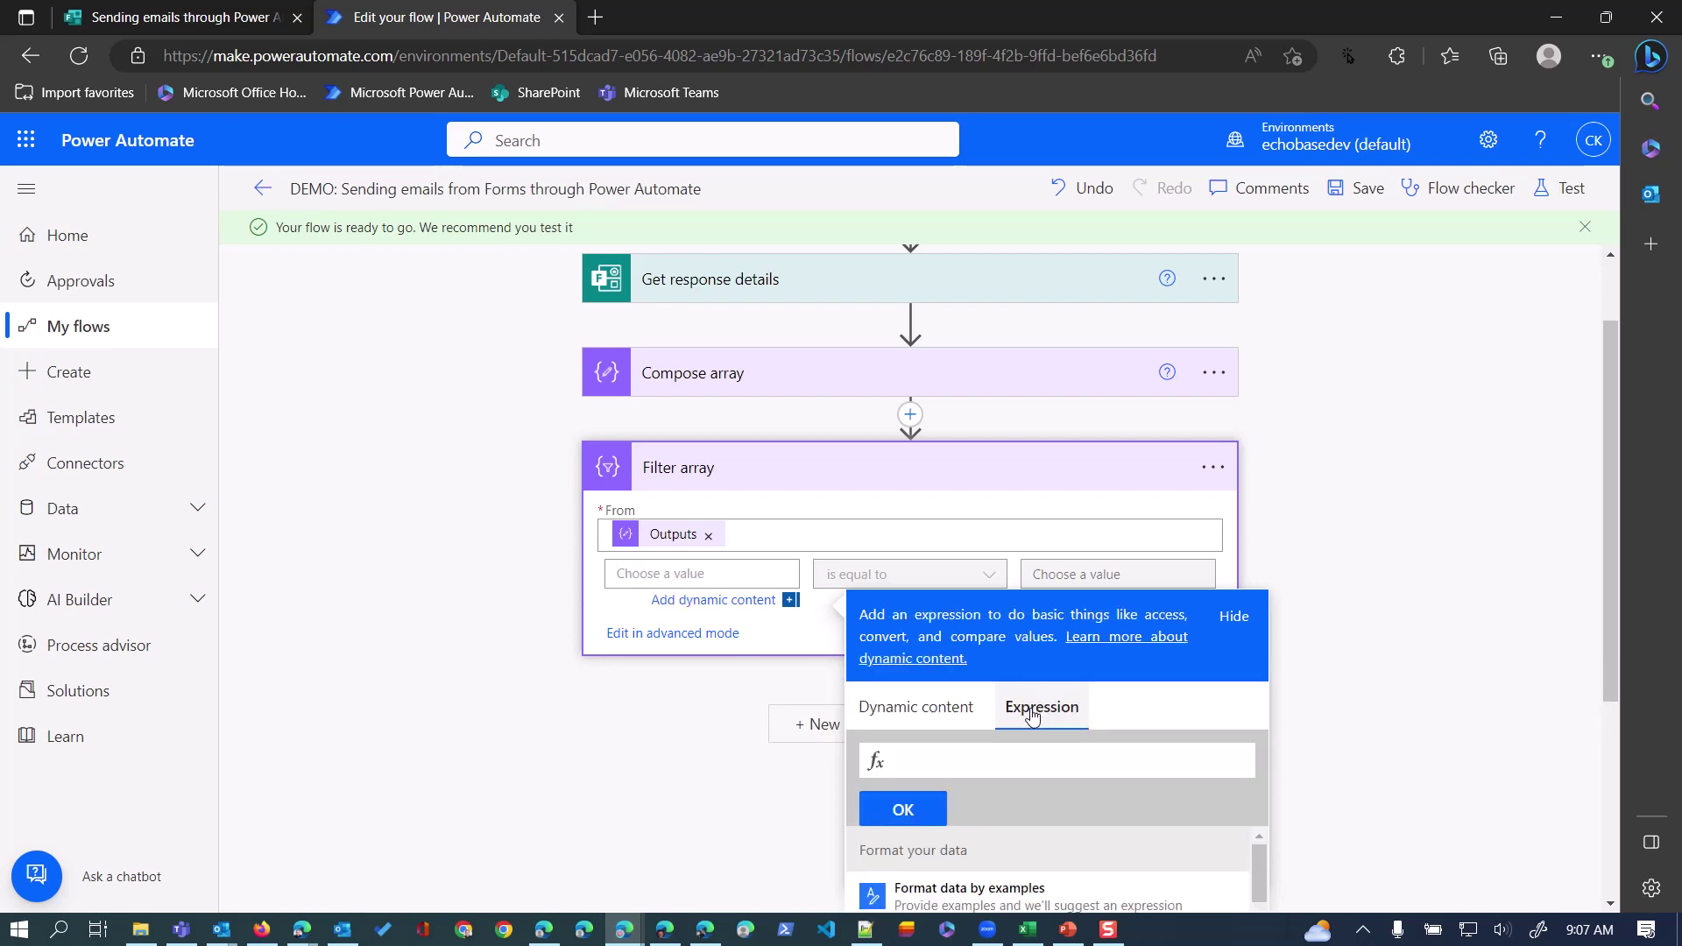
pyautogui.write('item')
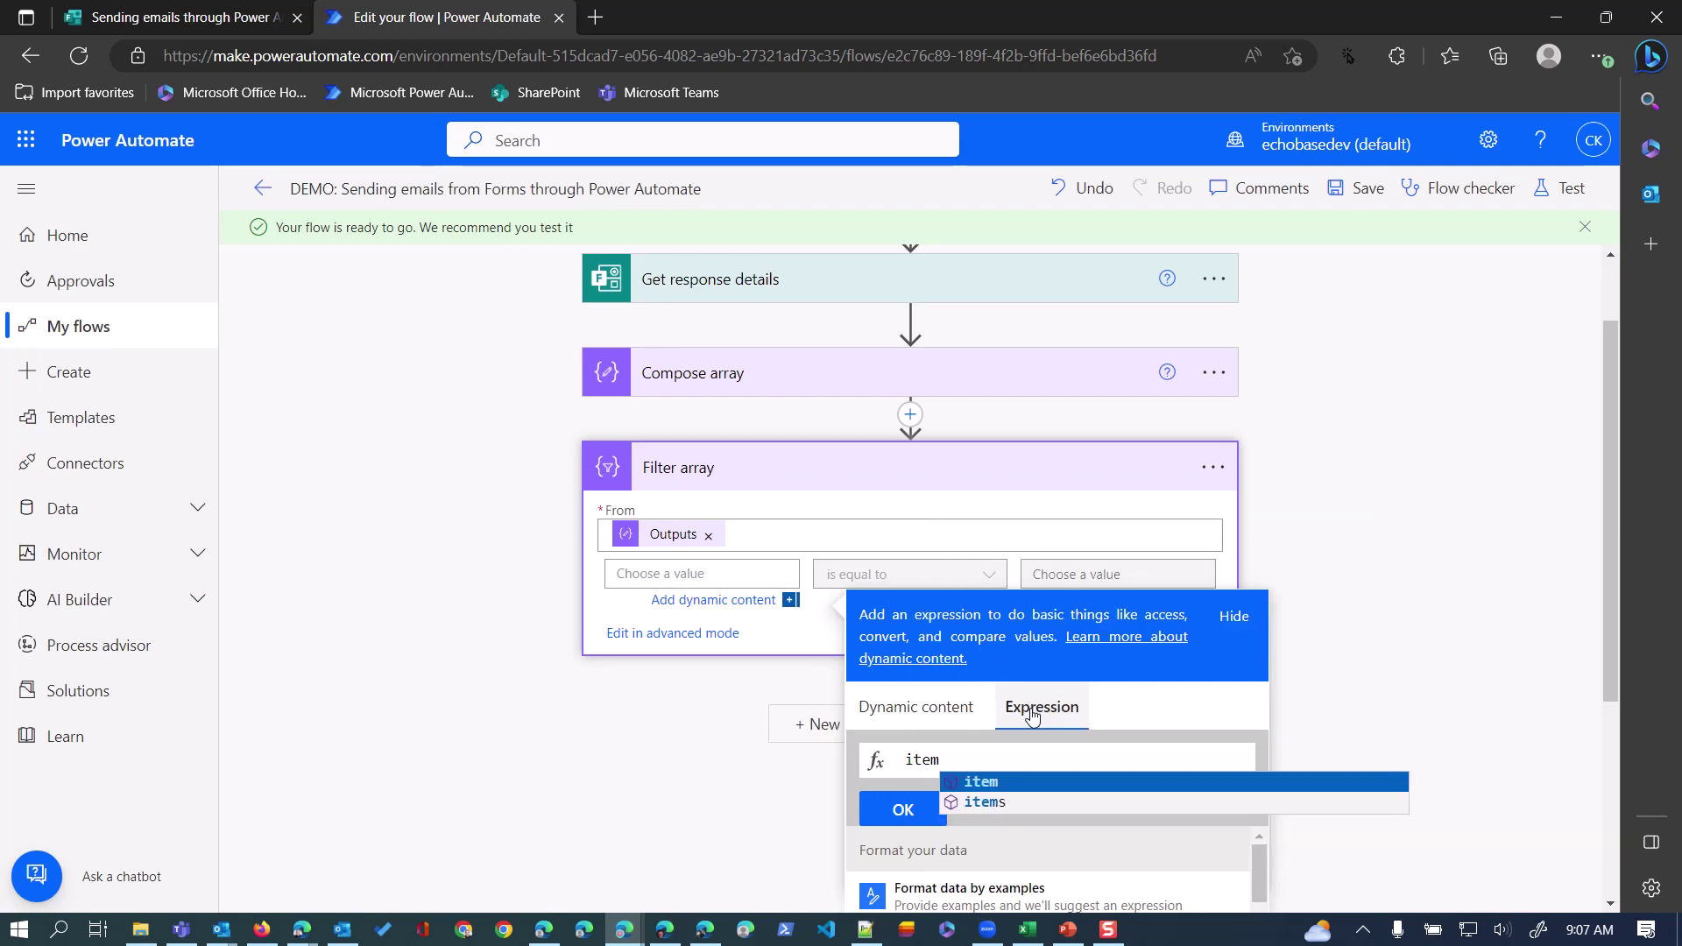
pyautogui.press('Return')
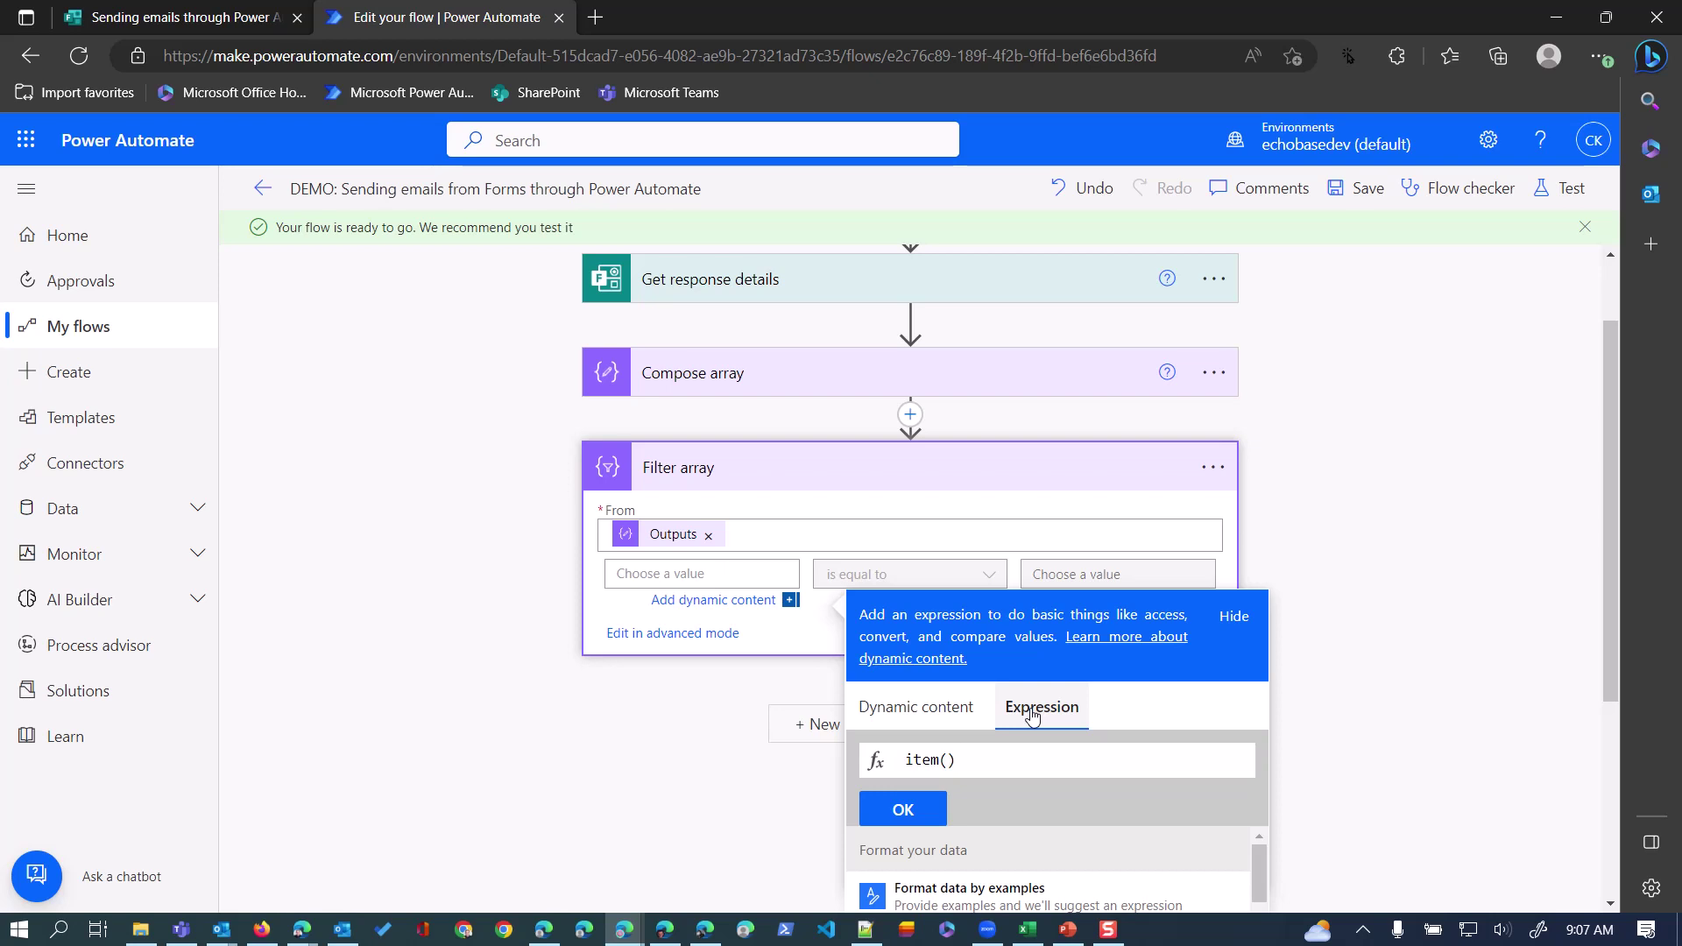
pyautogui.write("?['Name")
pyautogui.press('Left')
pyautogui.press('Left')
pyautogui.press('Left')
pyautogui.press('Left')
pyautogui.press('Left')
pyautogui.press('Left')
pyautogui.hotkey('ctrl', 'shift', 'Right')
pyautogui.press('Right')
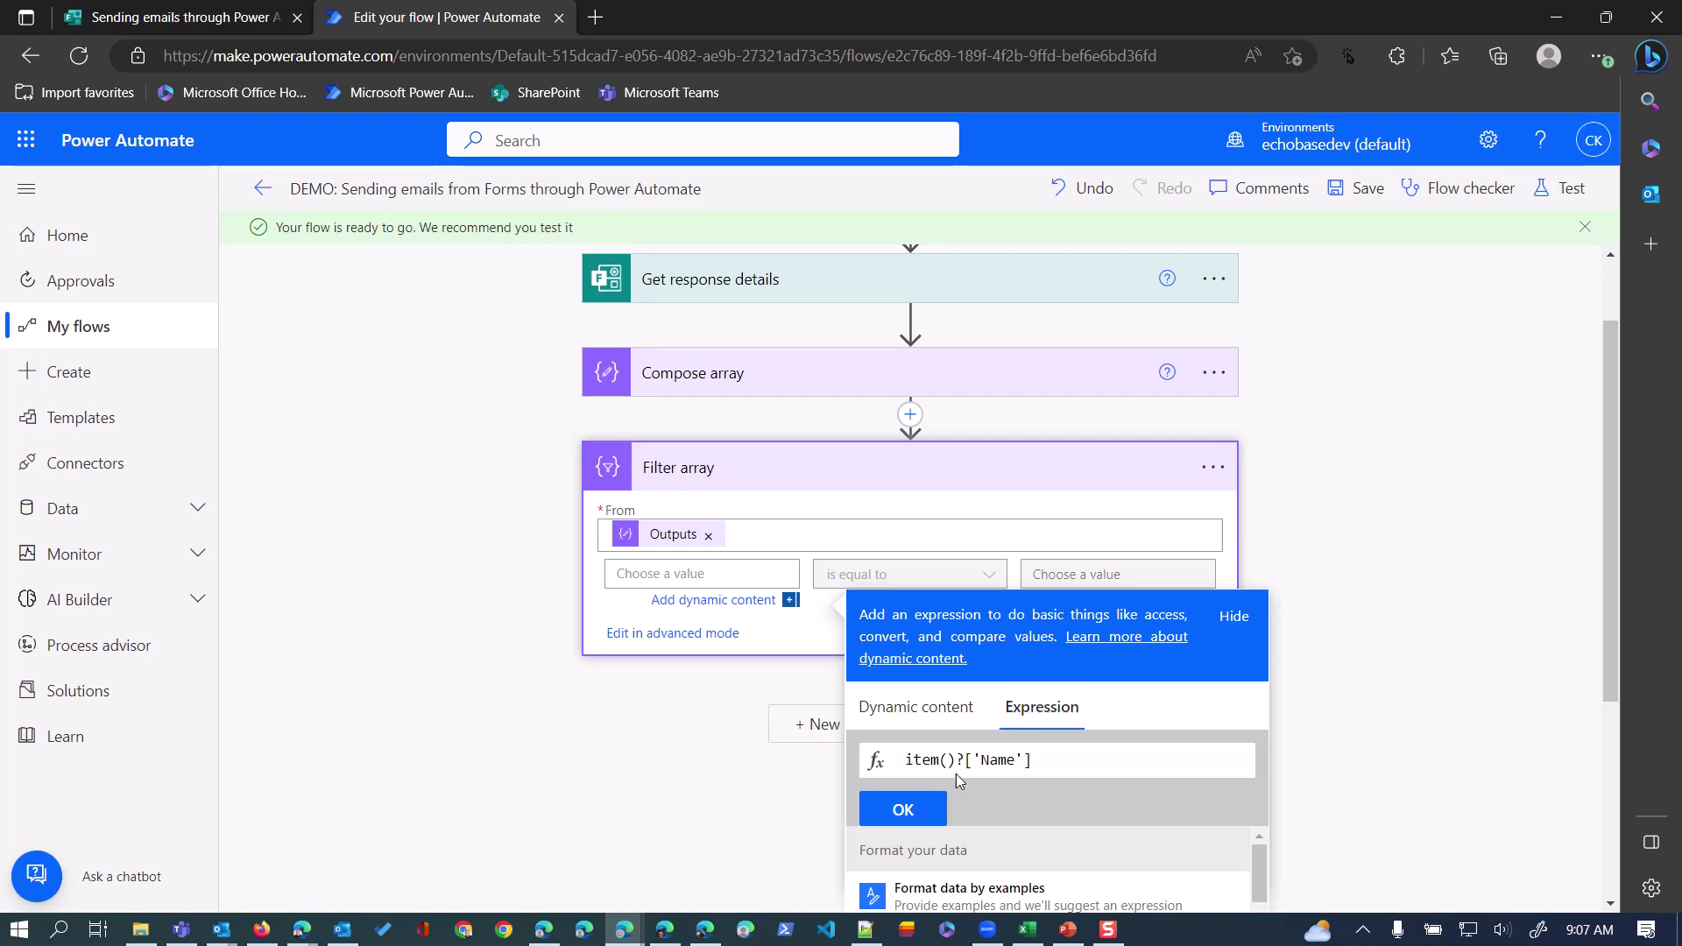
pyautogui.click(903, 810)
pyautogui.click(904, 809)
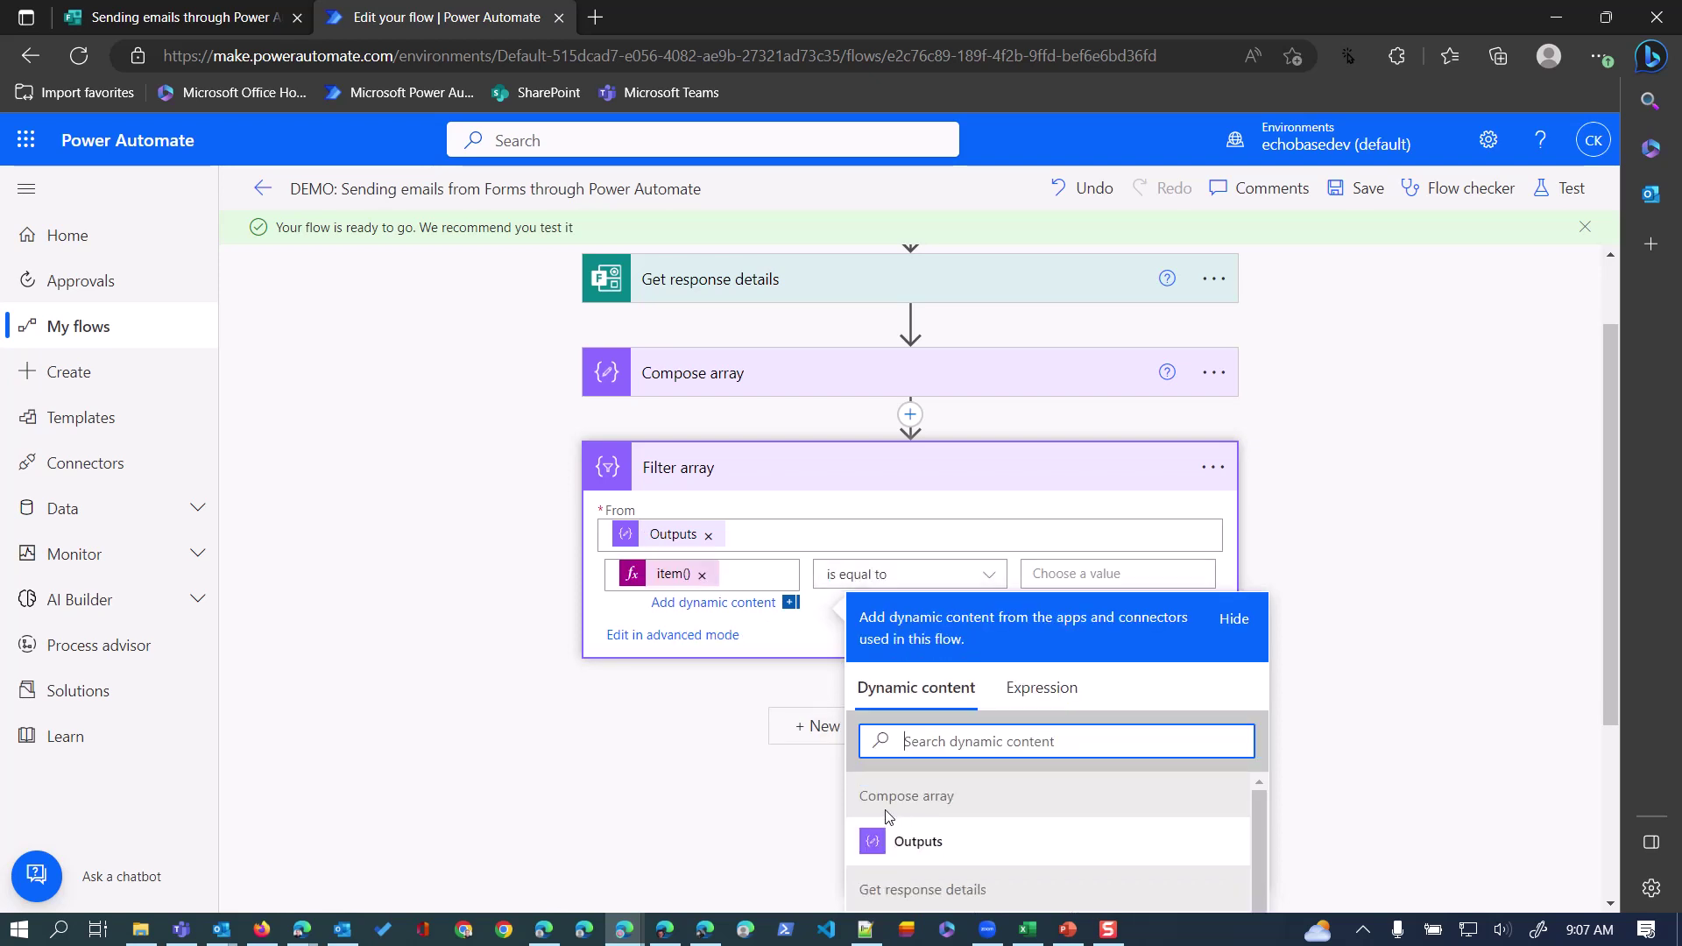
# - Compare it against the form's Recipient answer and save the flow
pyautogui.click(1100, 574)
pyautogui.scroll(-3, 1262, 631)
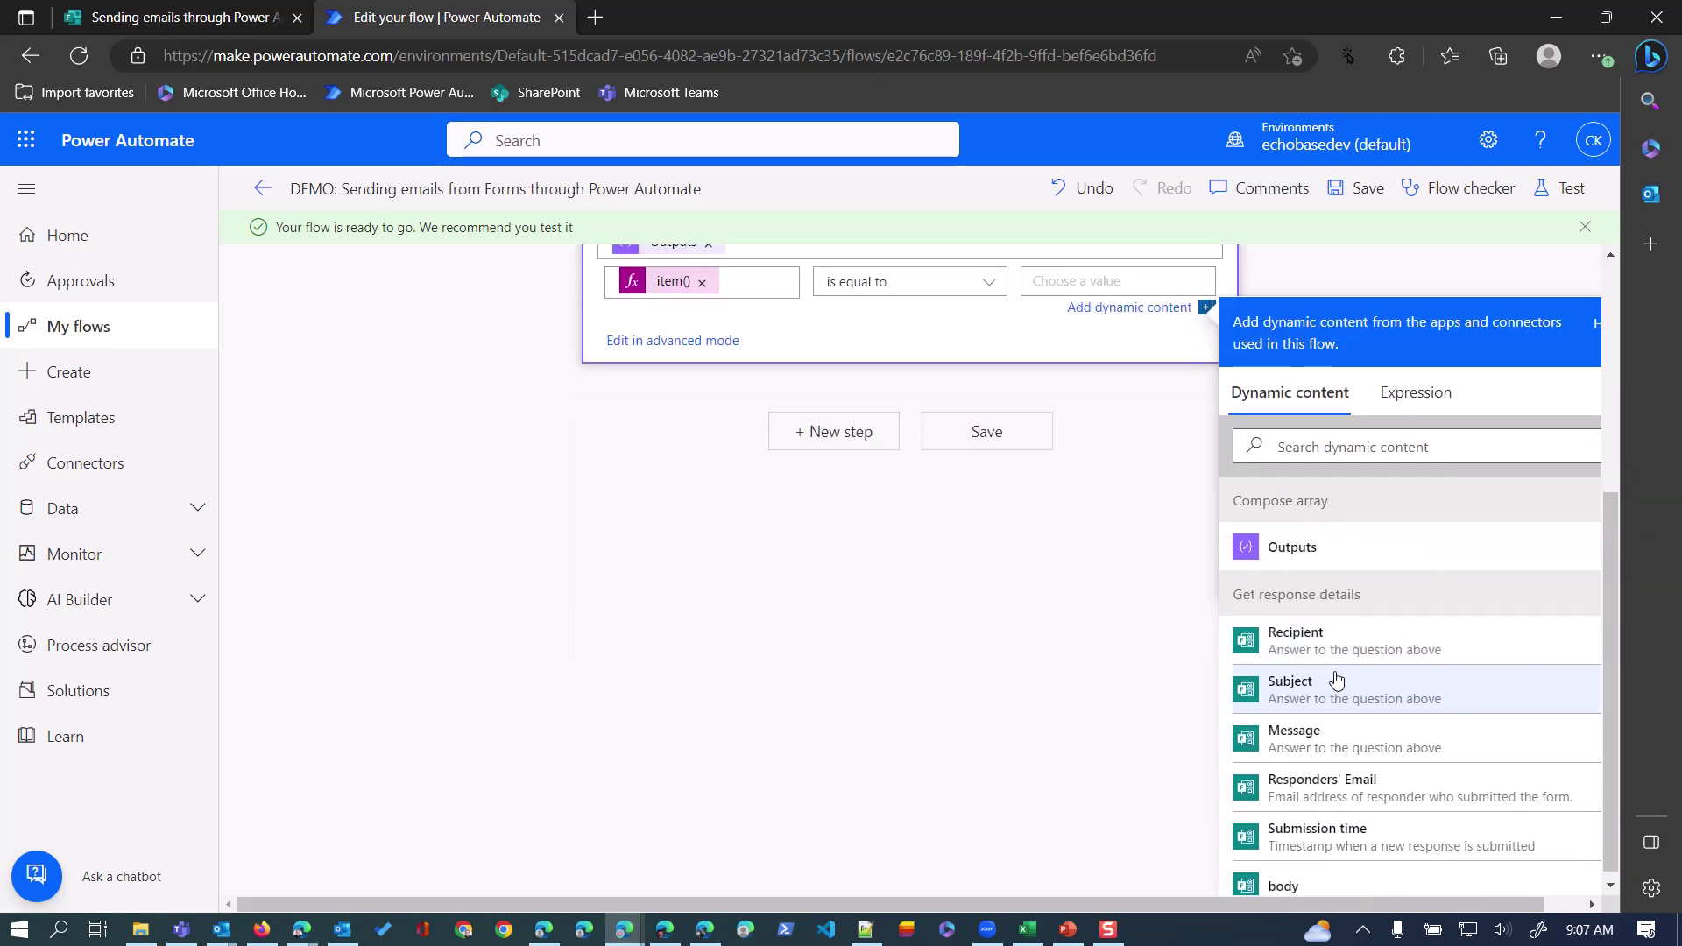
pyautogui.click(1298, 651)
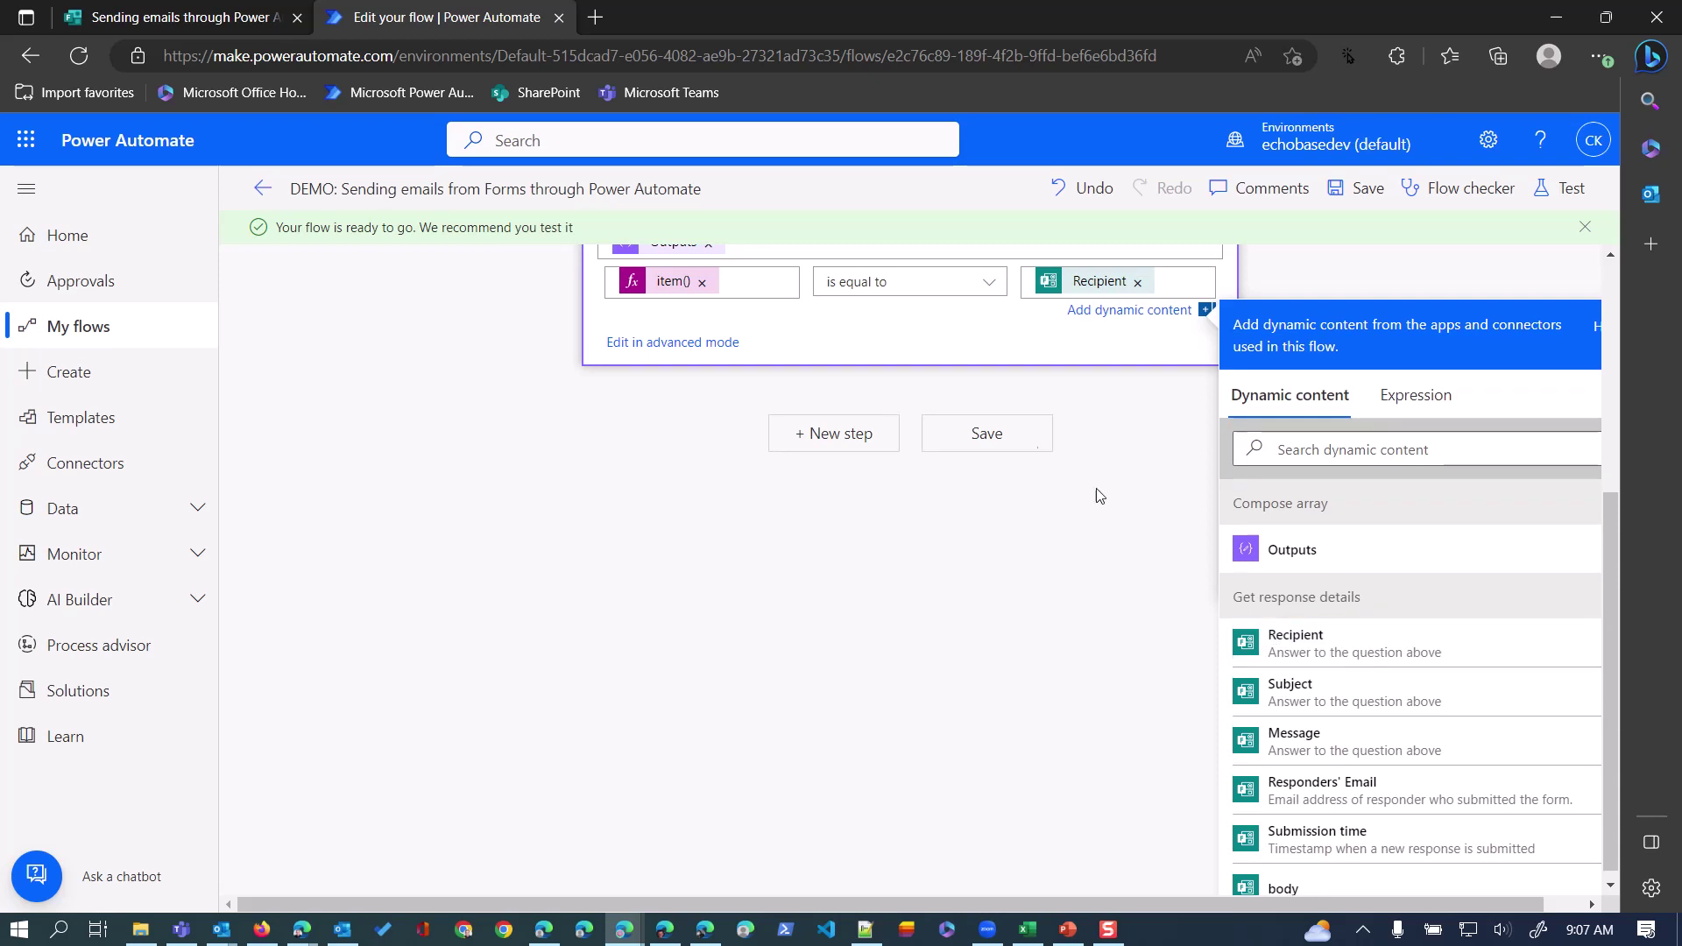
pyautogui.scroll(1, 1081, 421)
pyautogui.click(1361, 188)
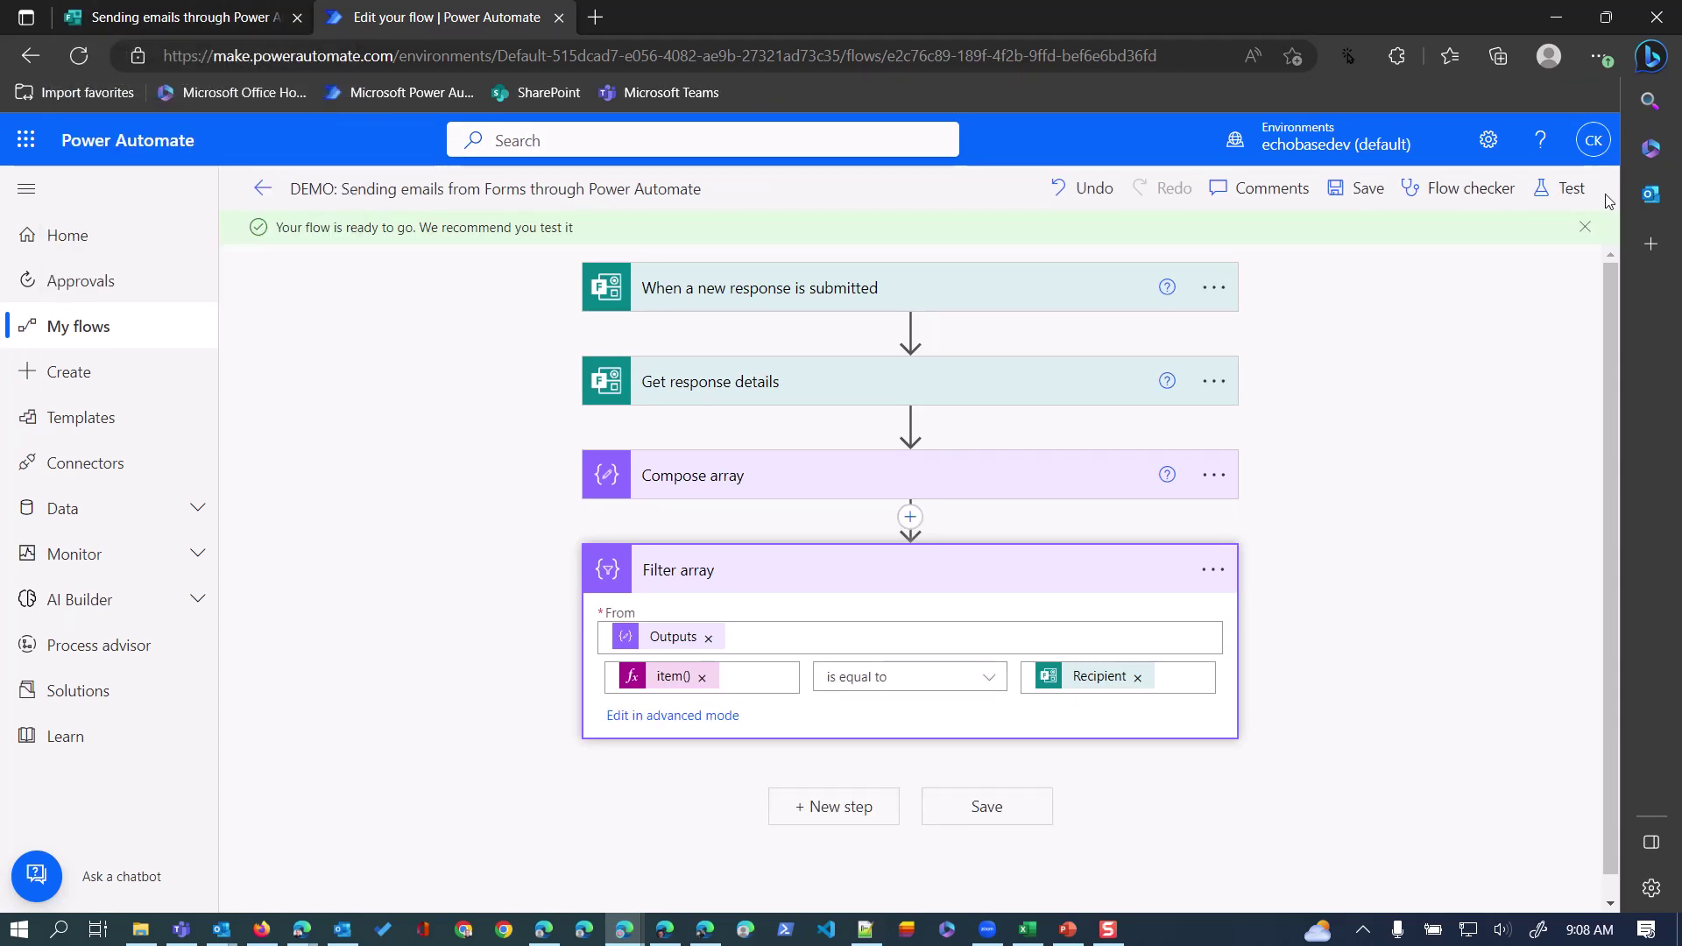
# - Run a manual flow test that is triggered by a new form response
pyautogui.click(1564, 188)
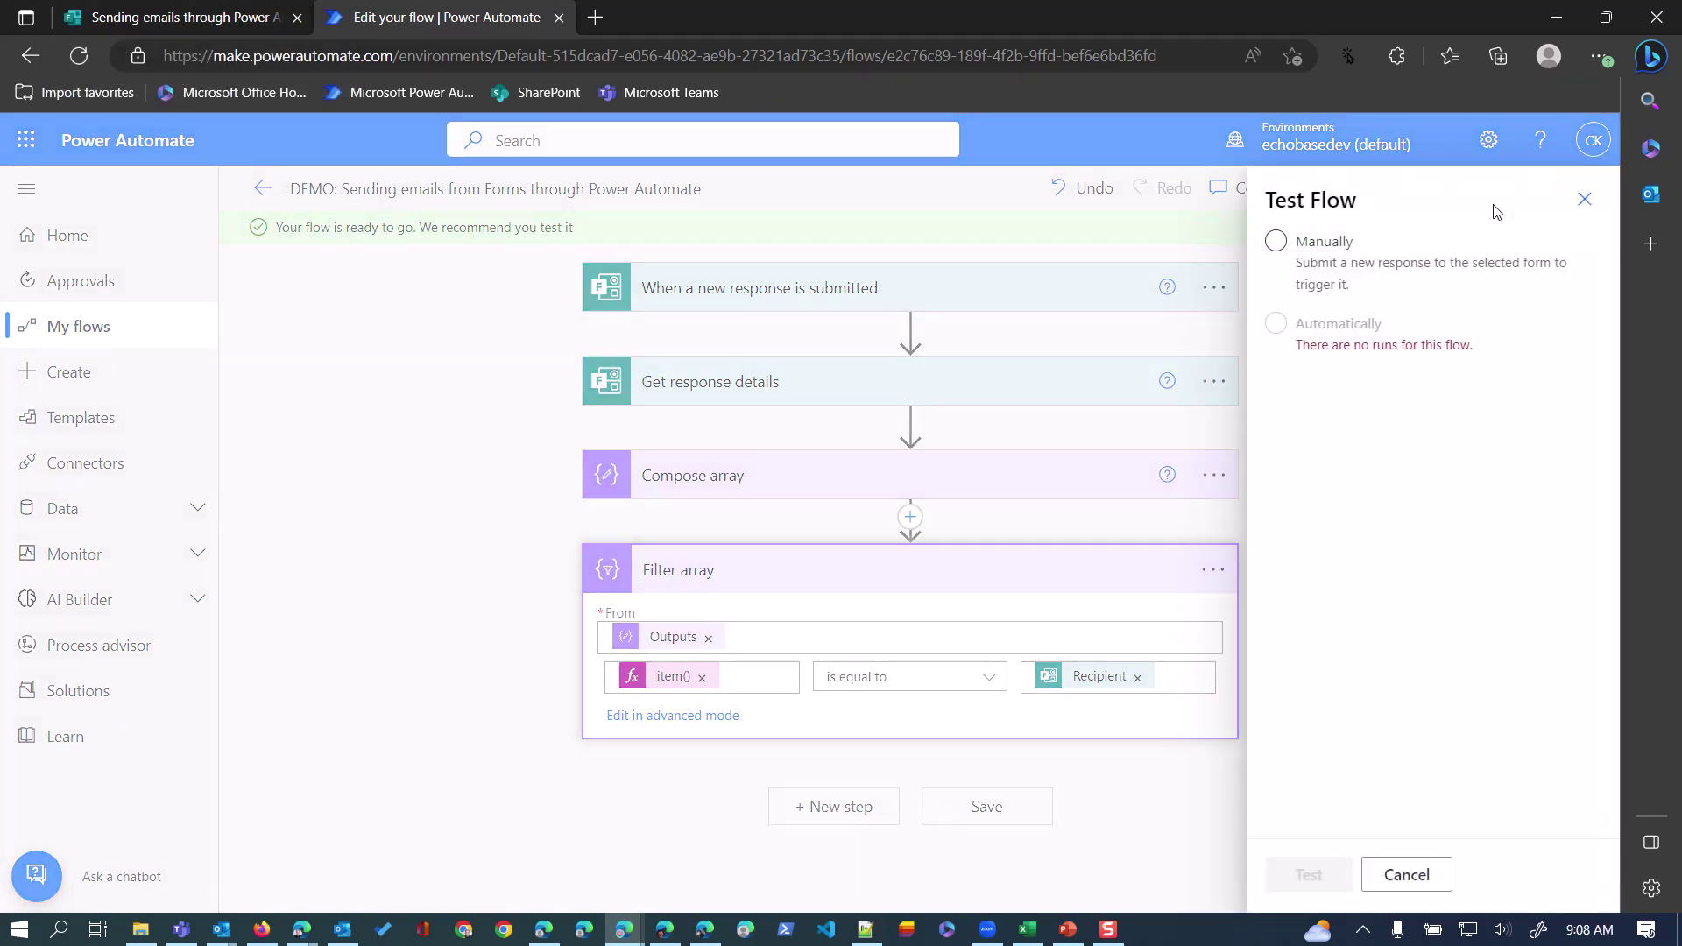
pyautogui.click(1278, 245)
pyautogui.click(1305, 875)
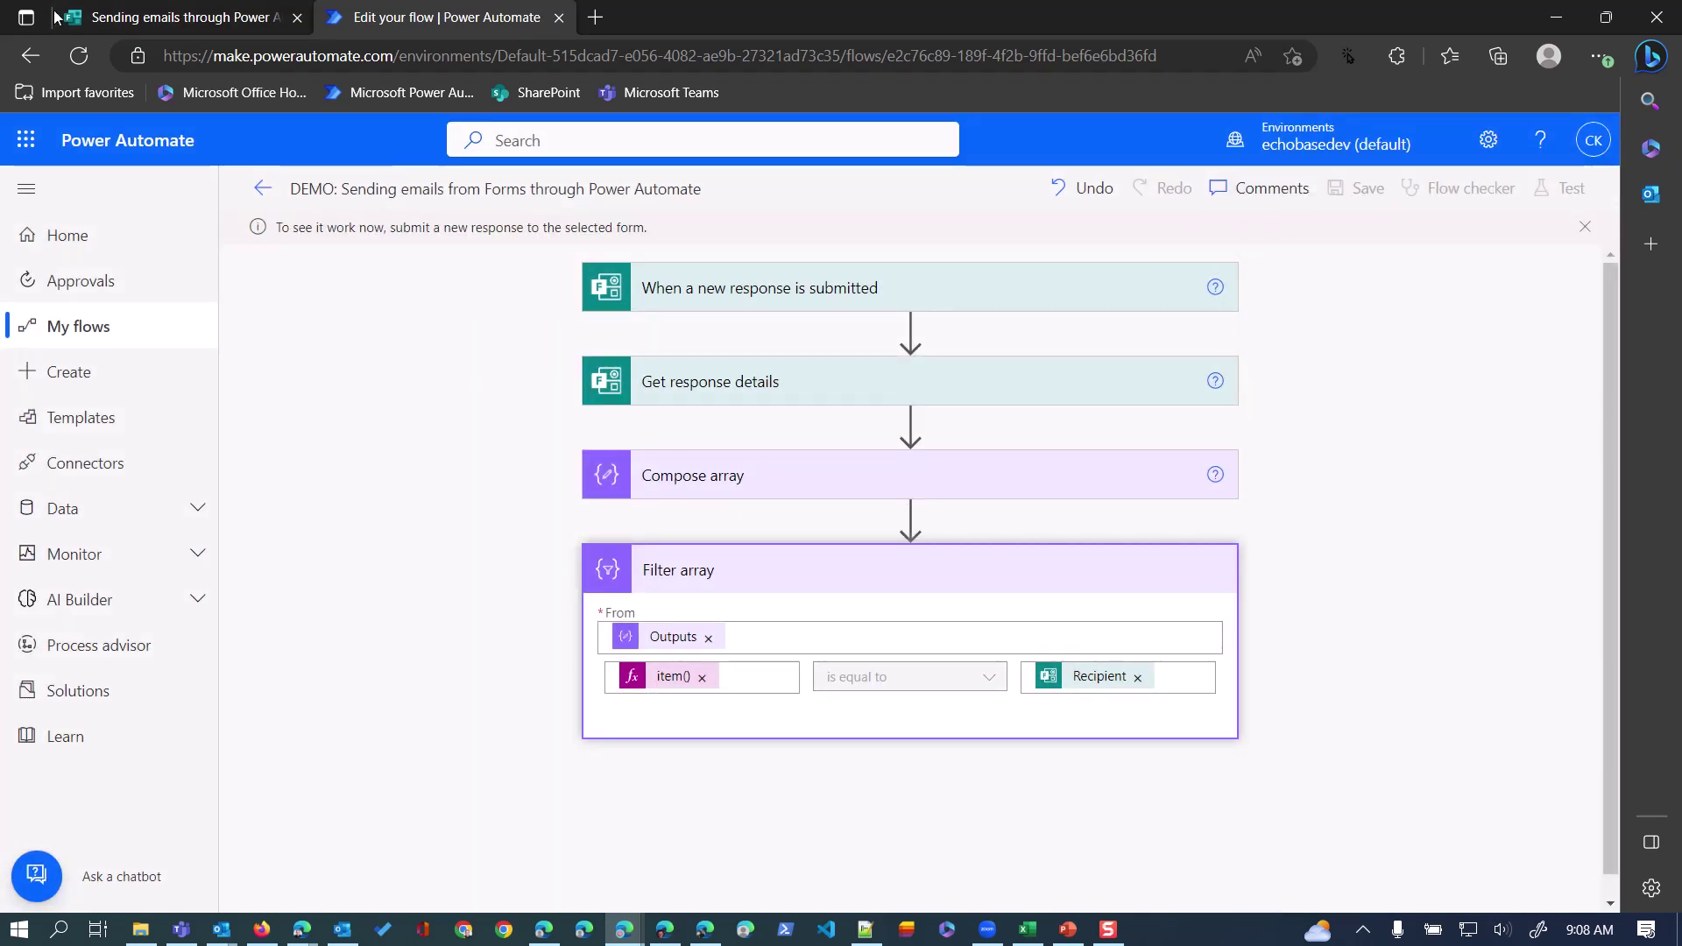
# - Submit another response to the first recipient: subject 'Good morning', message 'How about some coffee?'
pyautogui.click(156, 14)
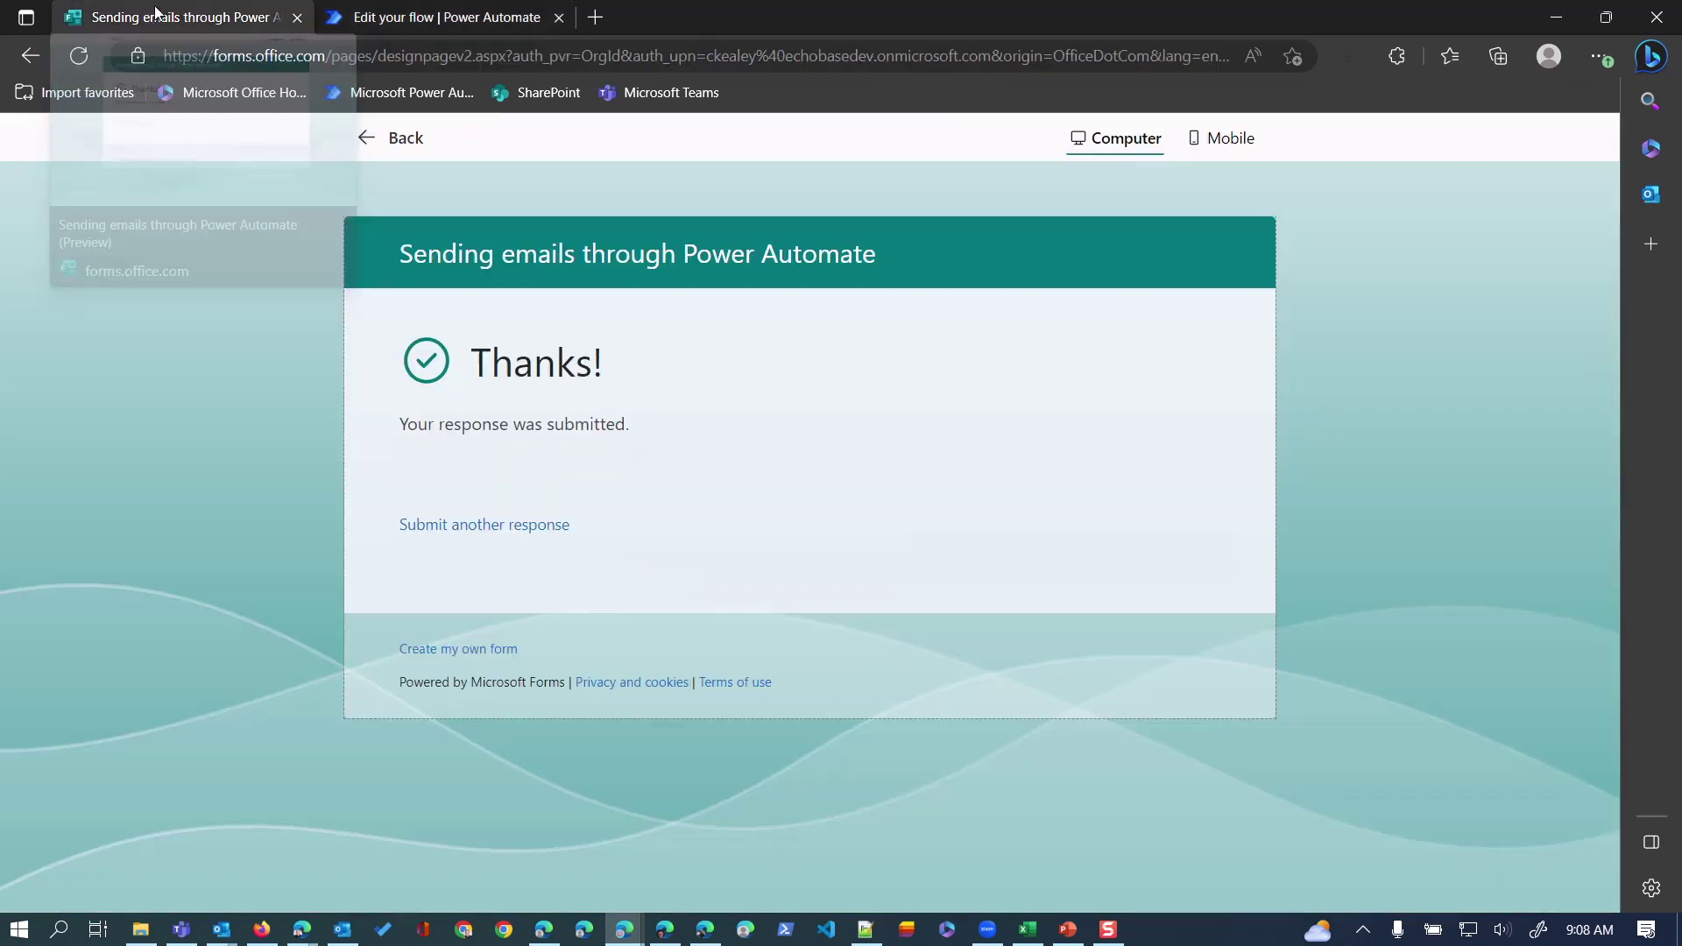
pyautogui.click(520, 529)
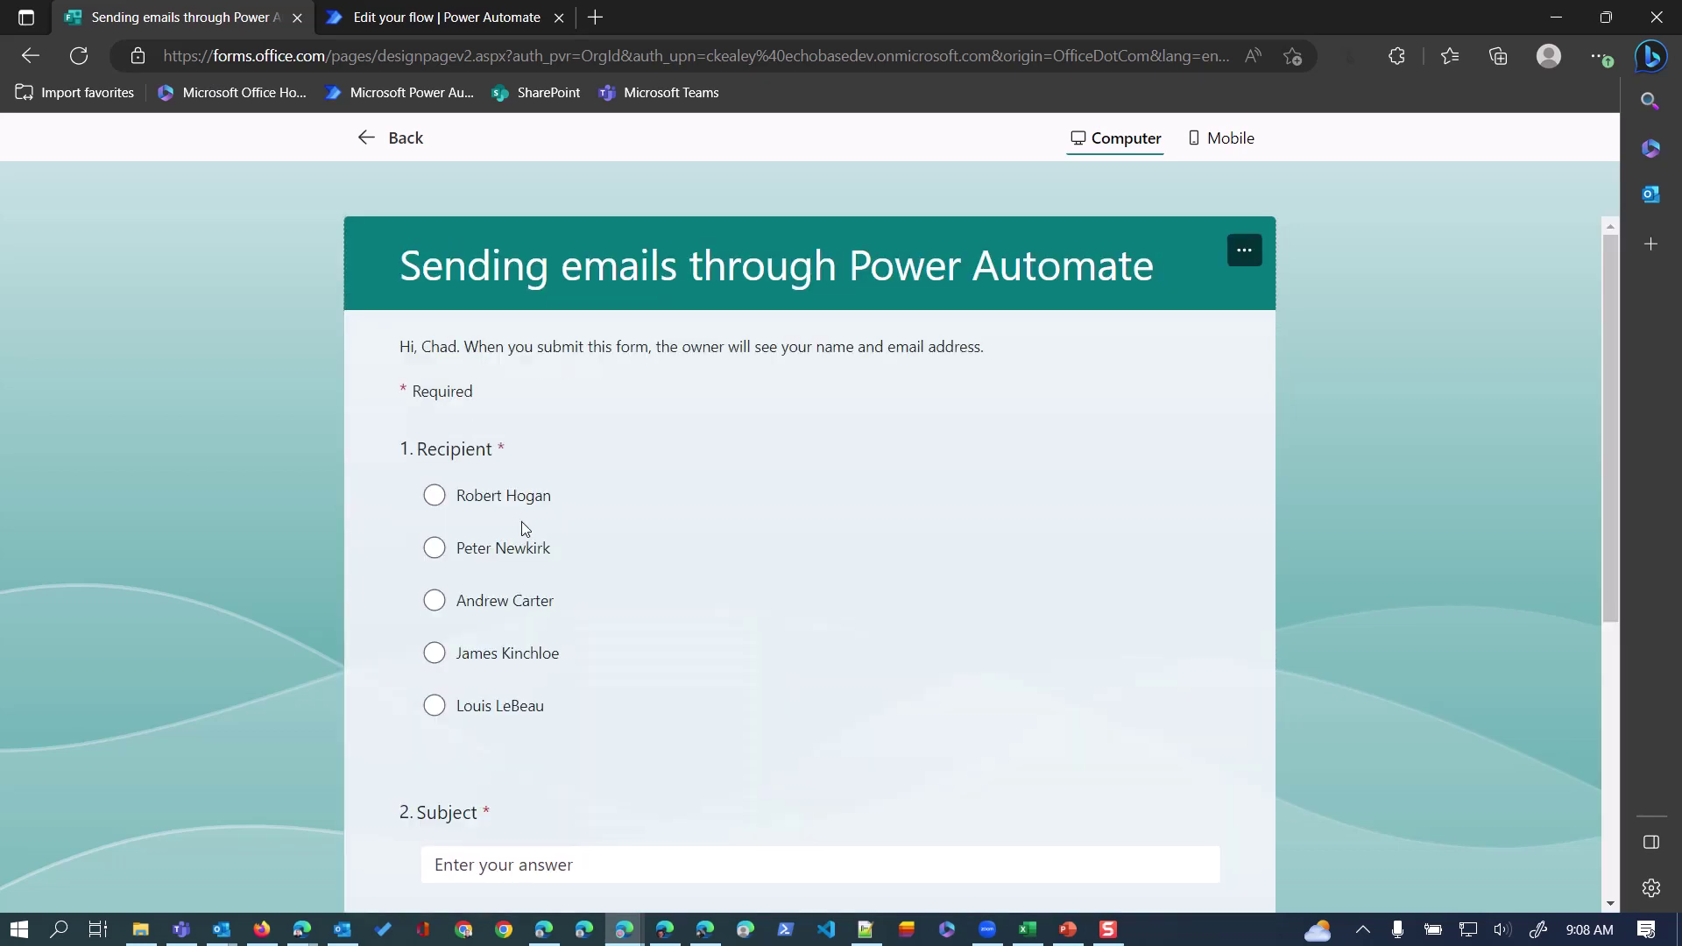
pyautogui.click(431, 496)
pyautogui.scroll(-3, 464, 539)
pyautogui.click(485, 552)
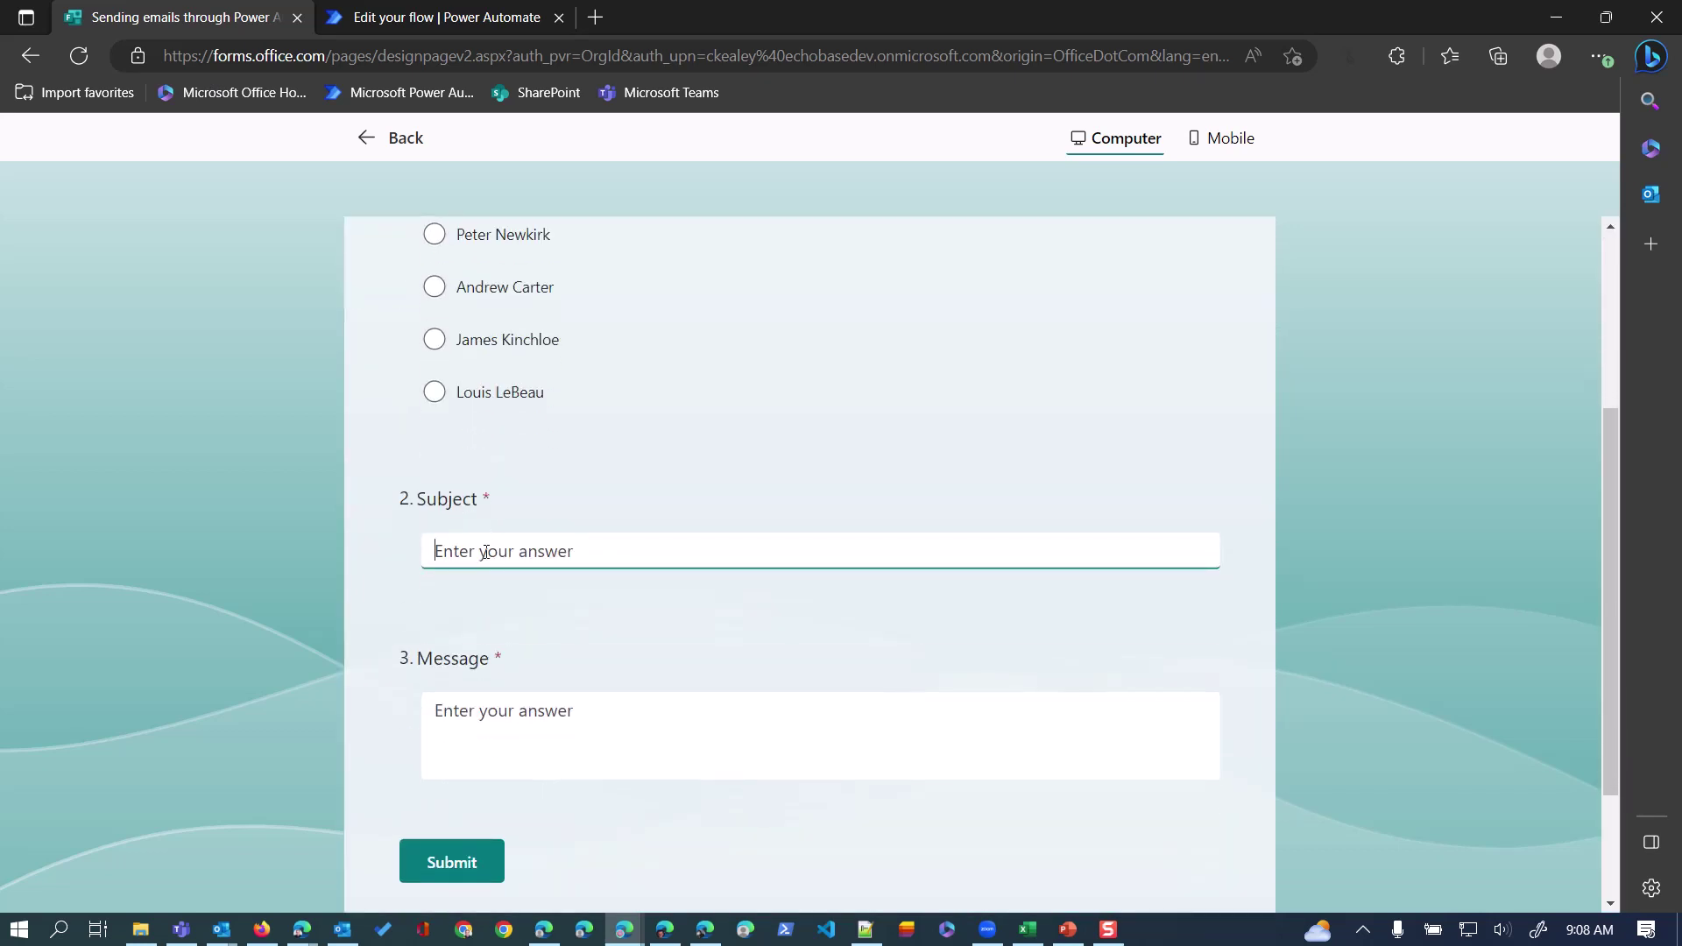
pyautogui.write('Good morning')
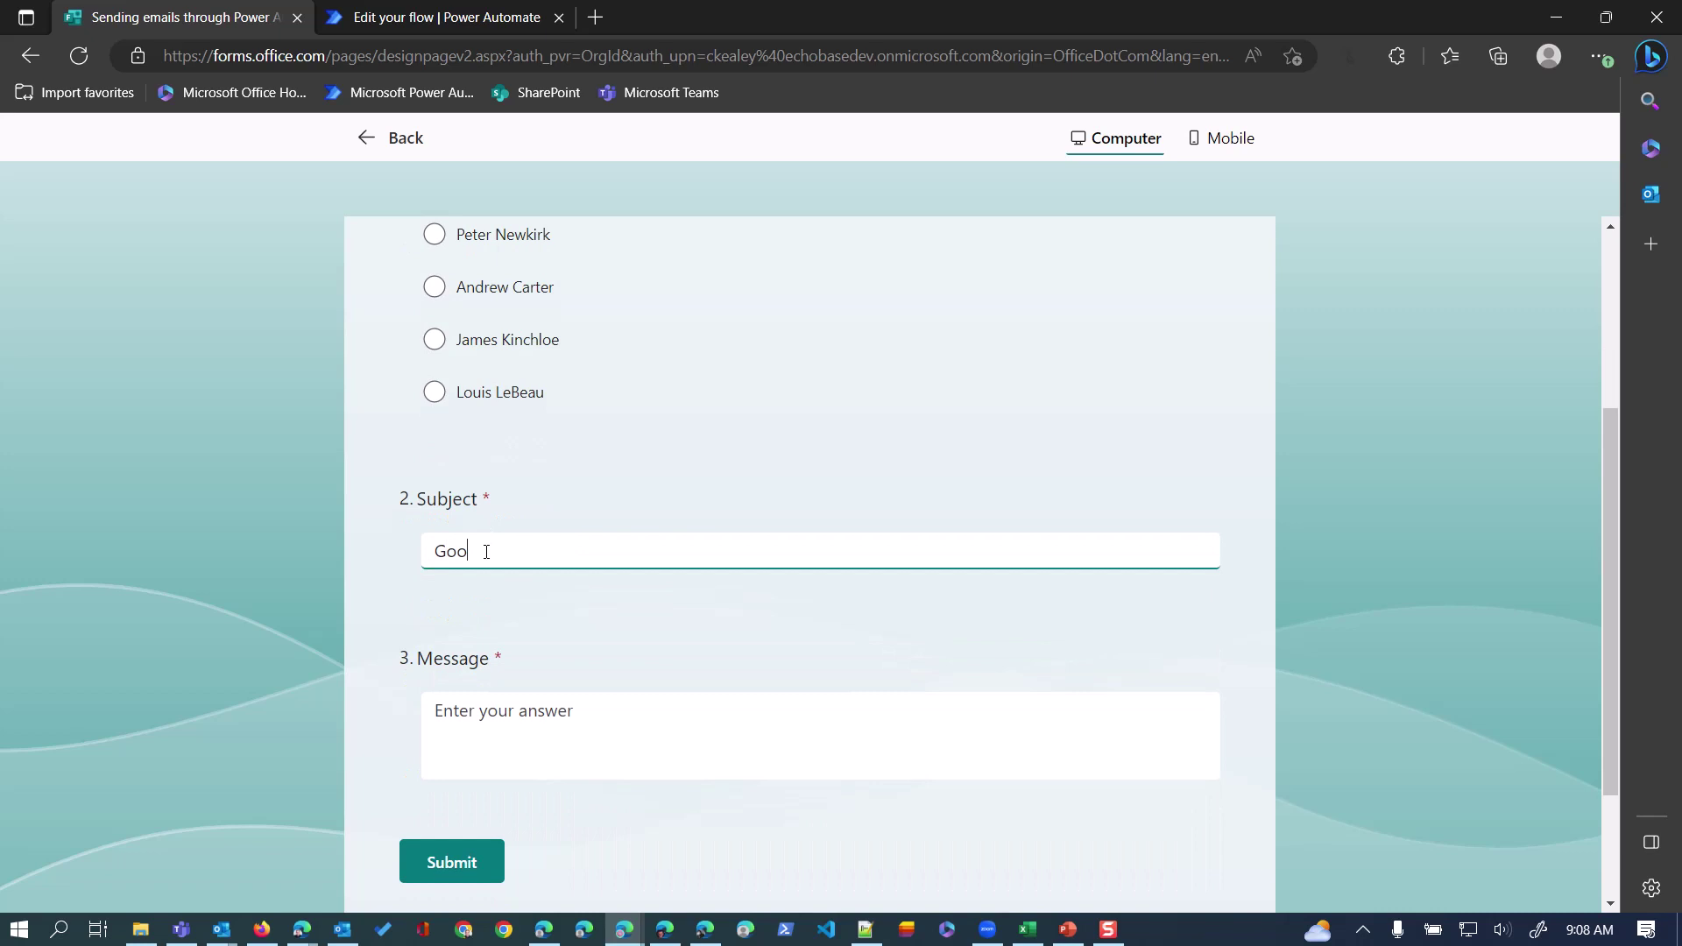
pyautogui.click(552, 707)
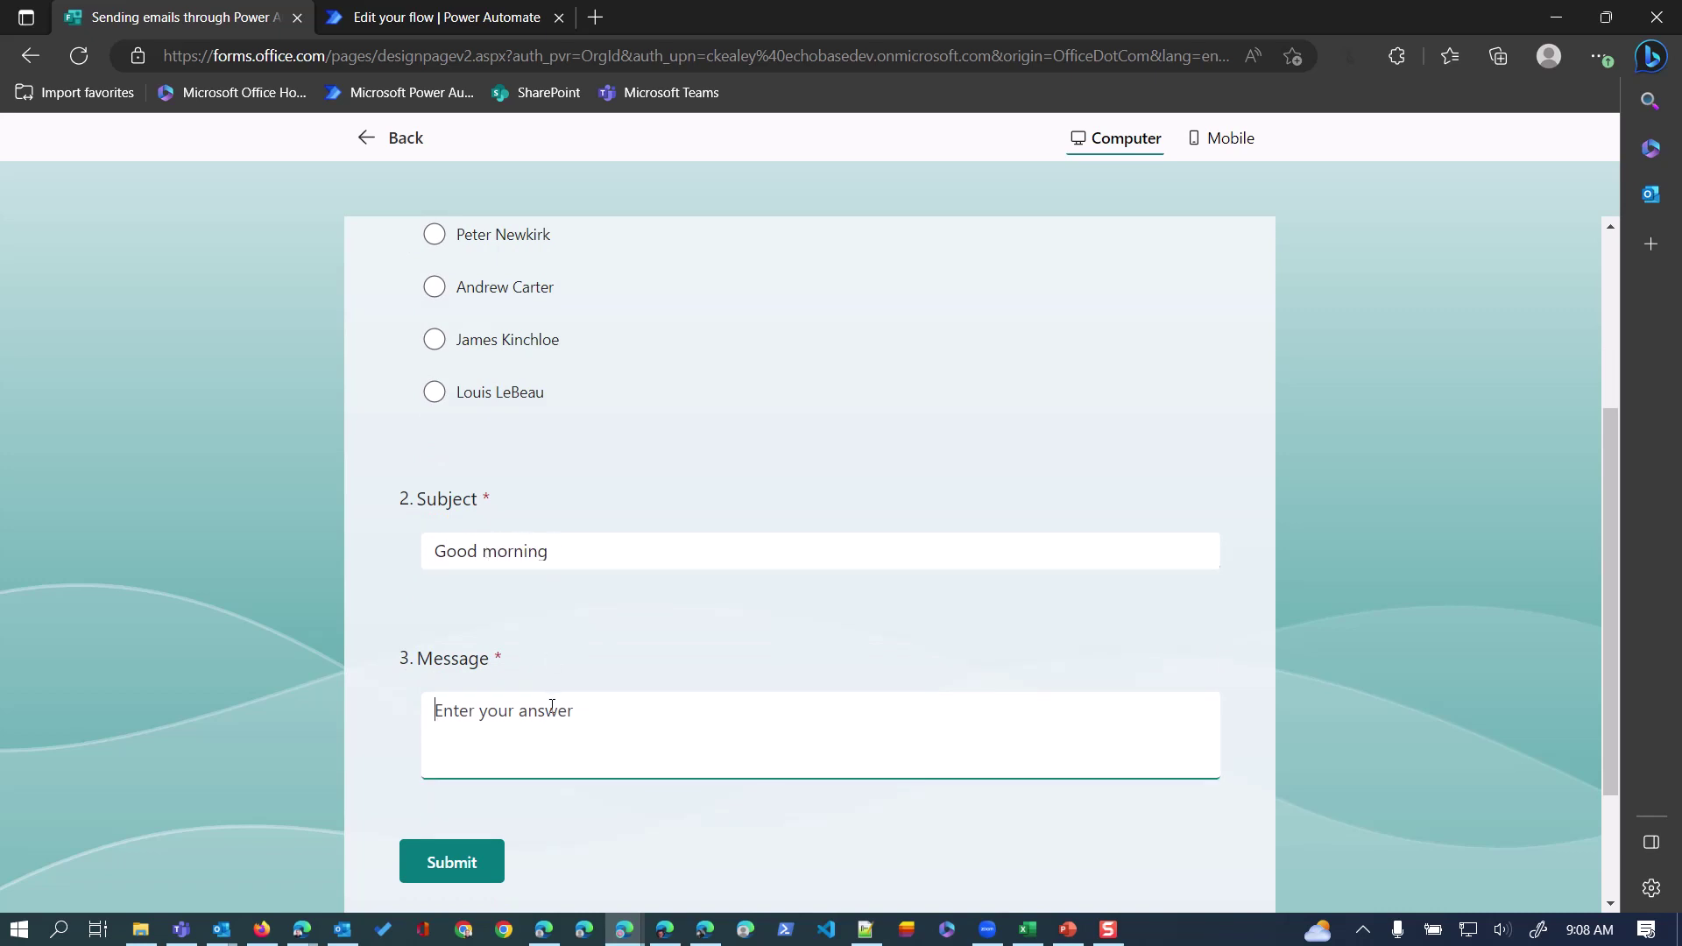
pyautogui.write('How about some coffee?')
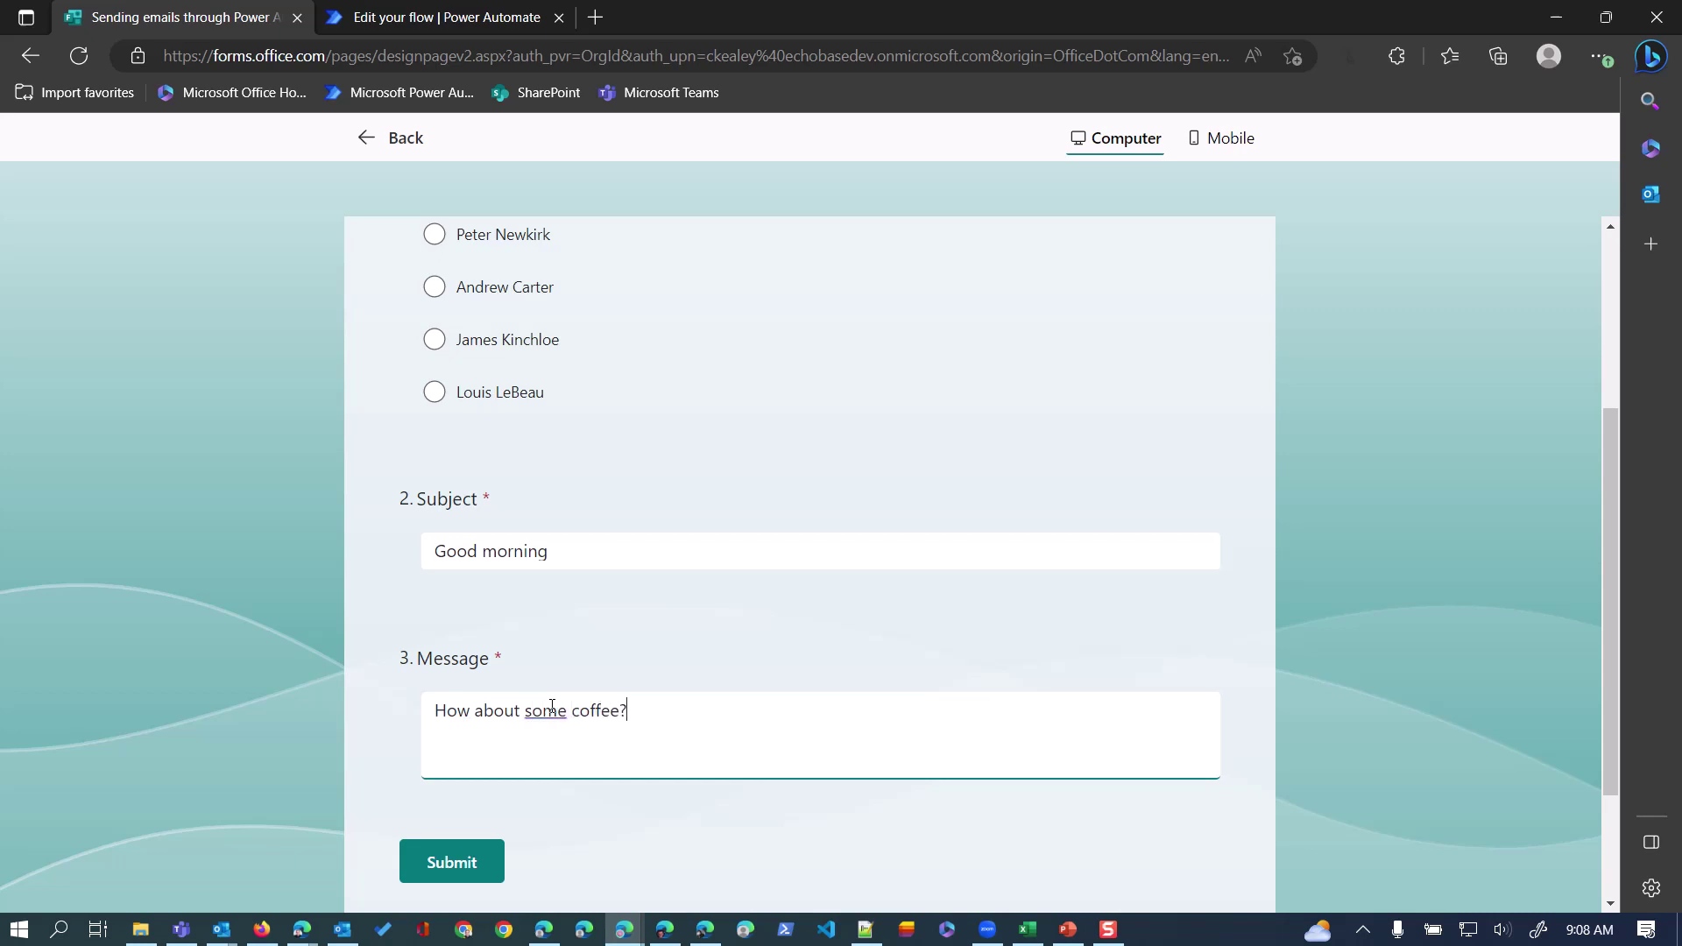
pyautogui.click(452, 862)
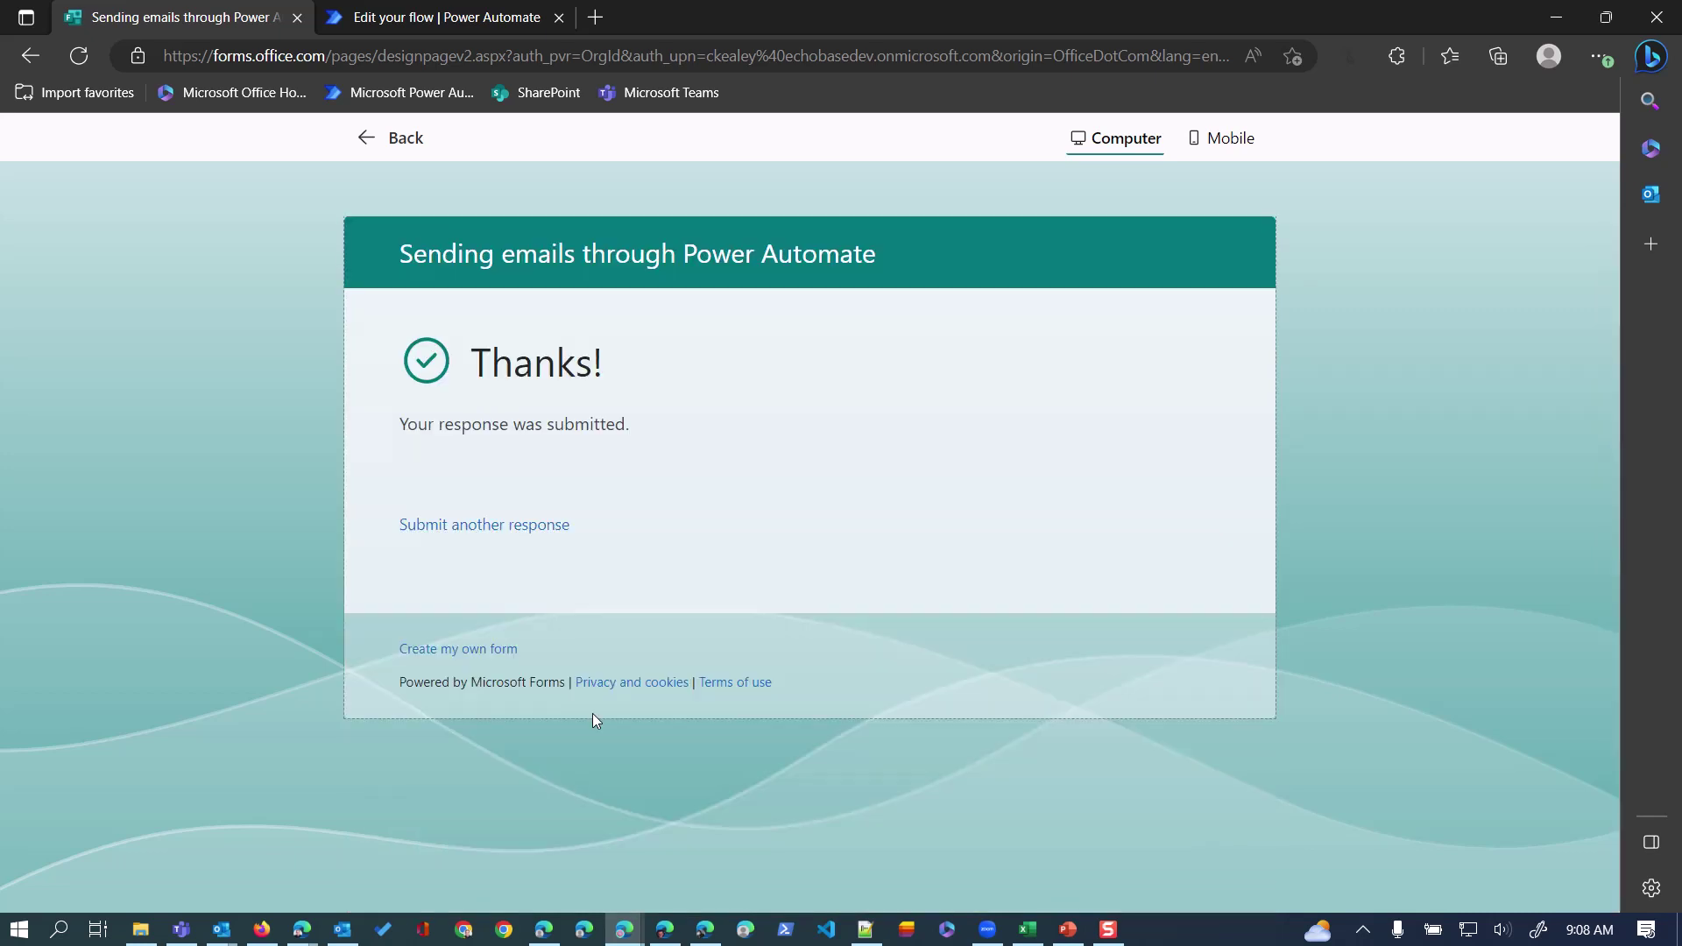
# - Inspect the Compose array output in the successful test run's details
pyautogui.click(470, 12)
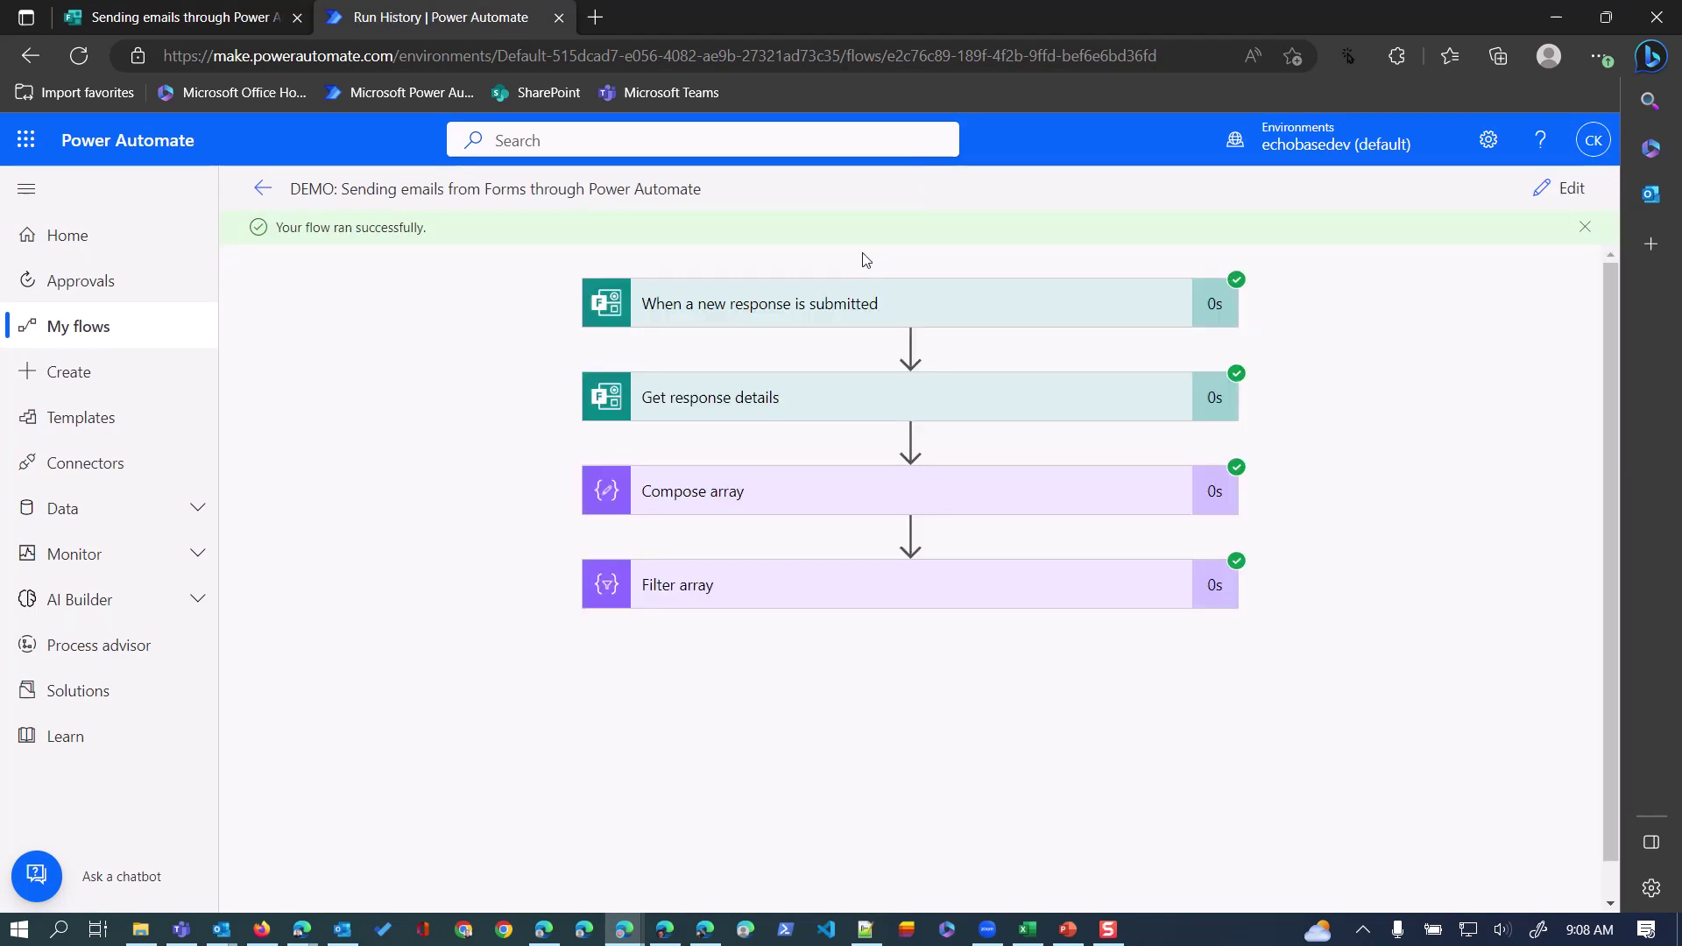
pyautogui.click(742, 498)
pyautogui.scroll(-3, 716, 682)
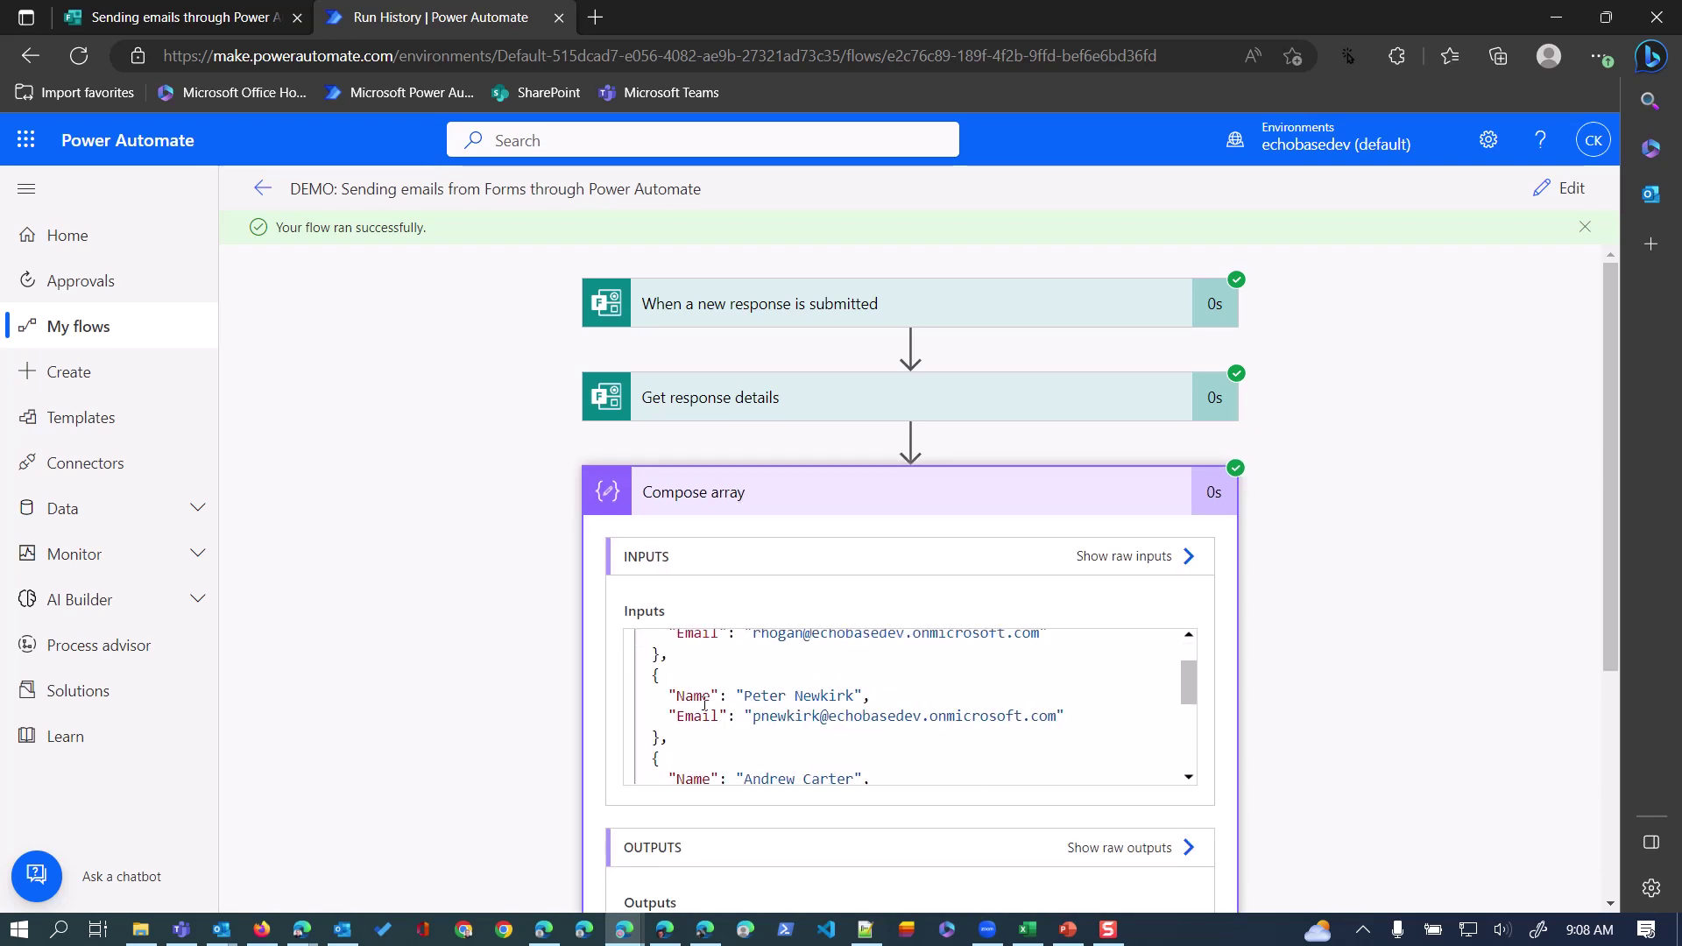
pyautogui.scroll(3, 717, 682)
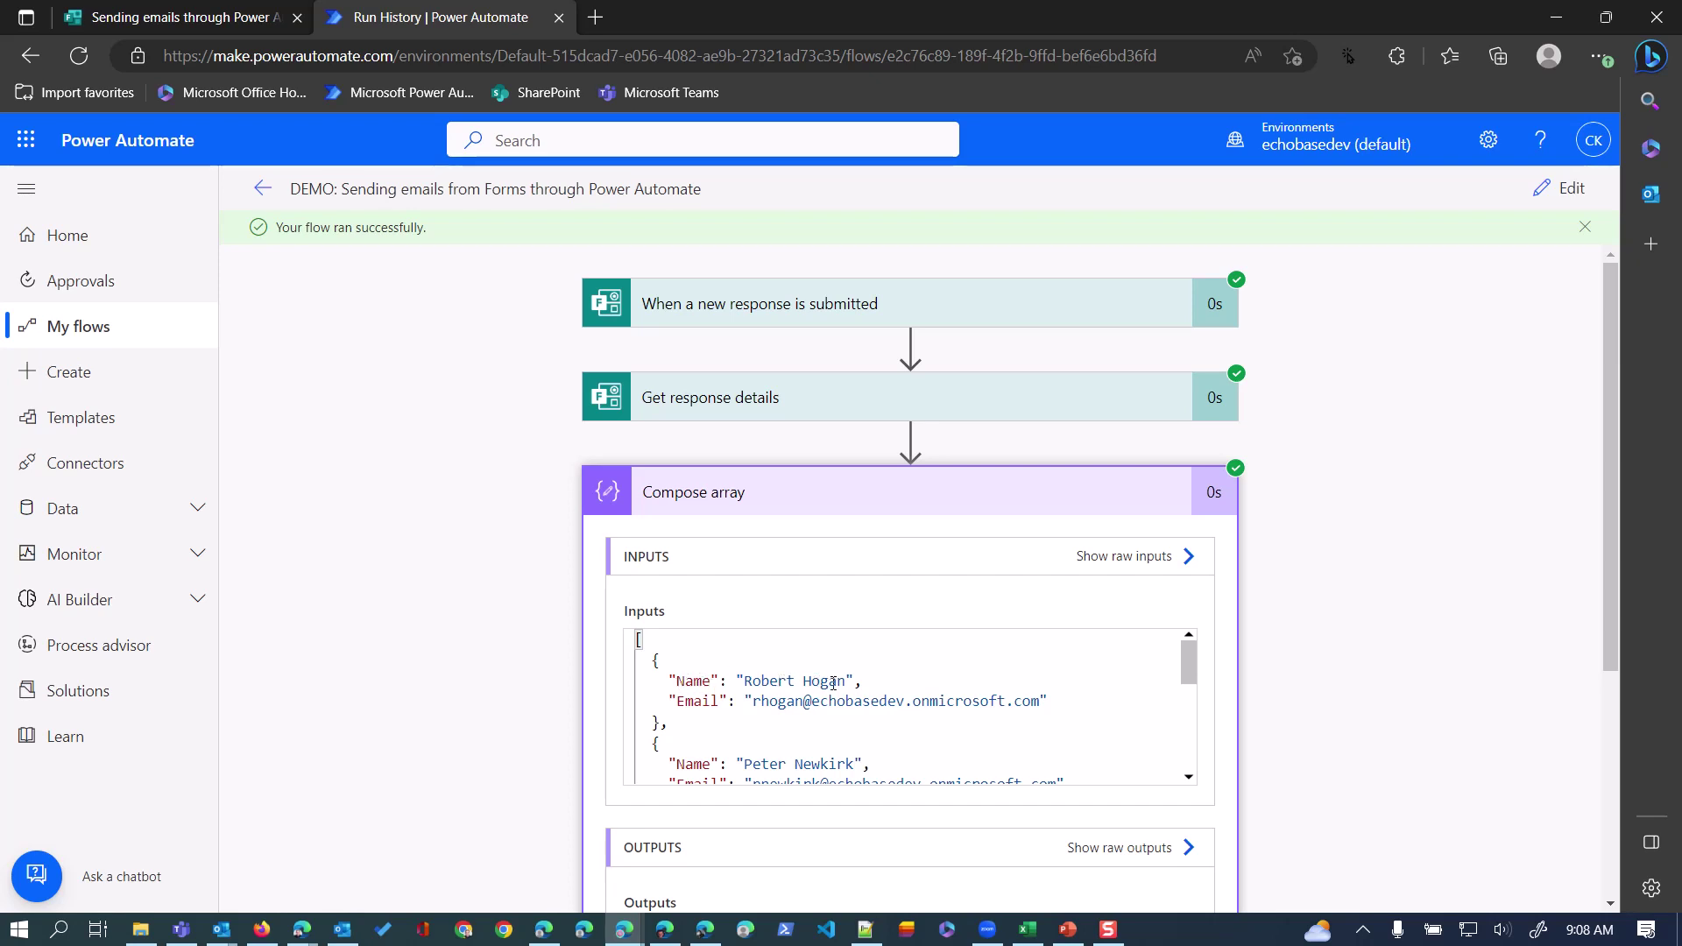
pyautogui.click(841, 497)
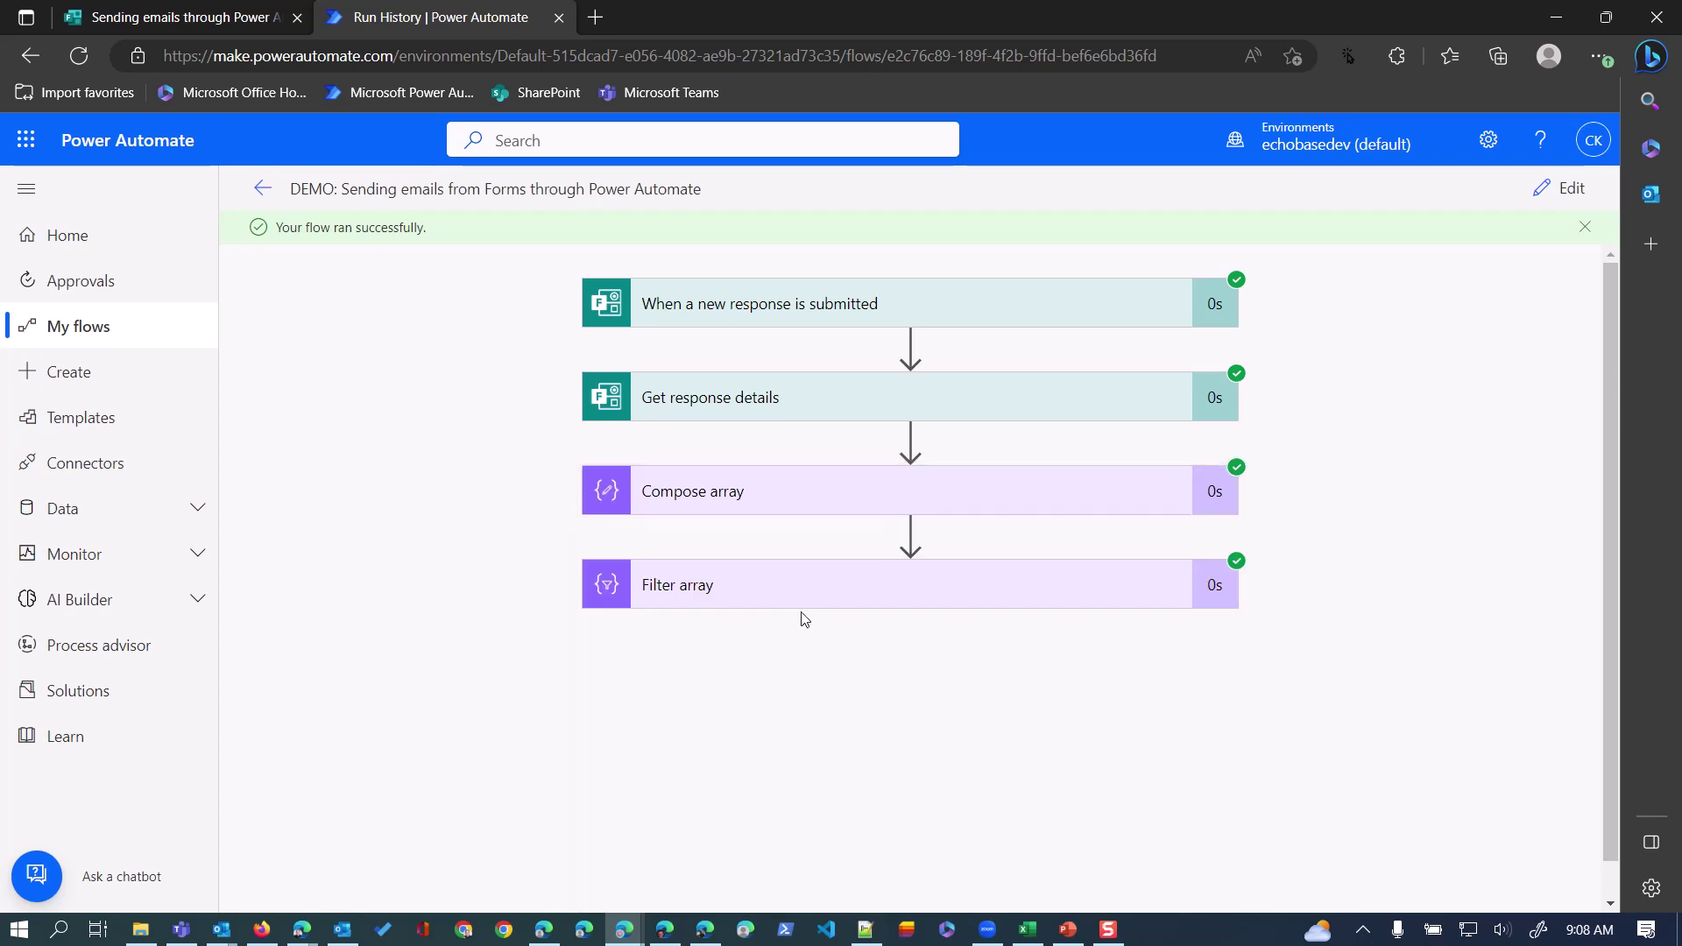
# - Check that Filter array's output body holds only one recipient's name and email, then reopen the editor
pyautogui.click(803, 597)
pyautogui.scroll(-1, 808, 561)
pyautogui.scroll(-2, 811, 550)
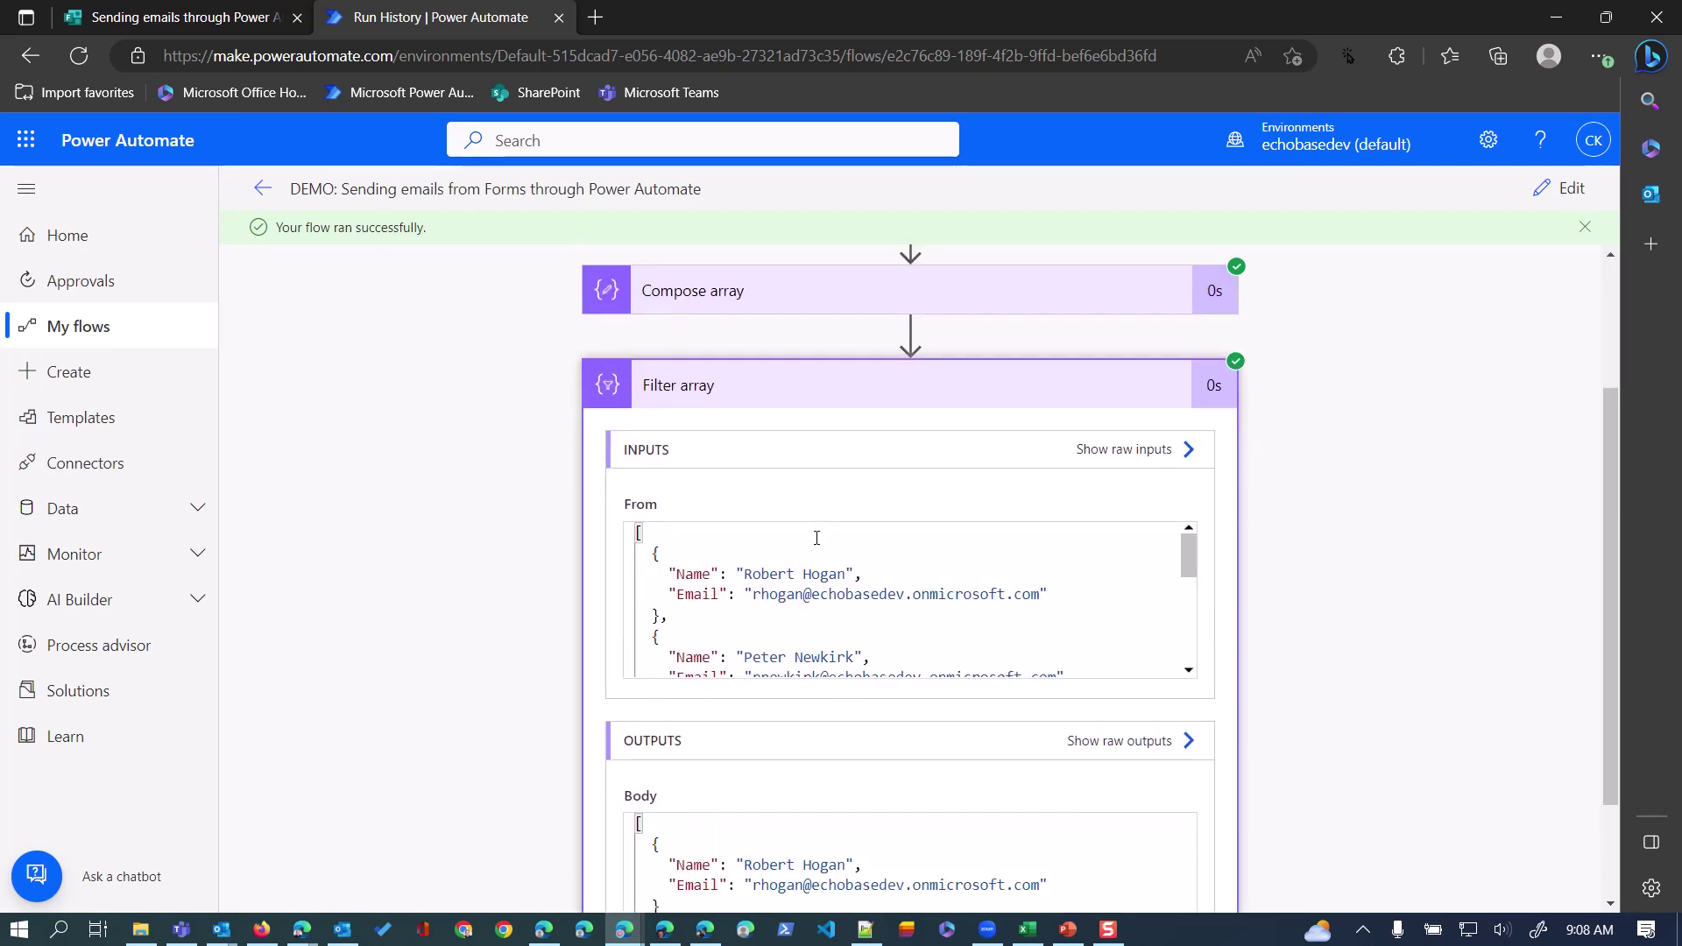
pyautogui.scroll(-1, 762, 579)
pyautogui.scroll(1, 762, 578)
pyautogui.scroll(-3, 725, 574)
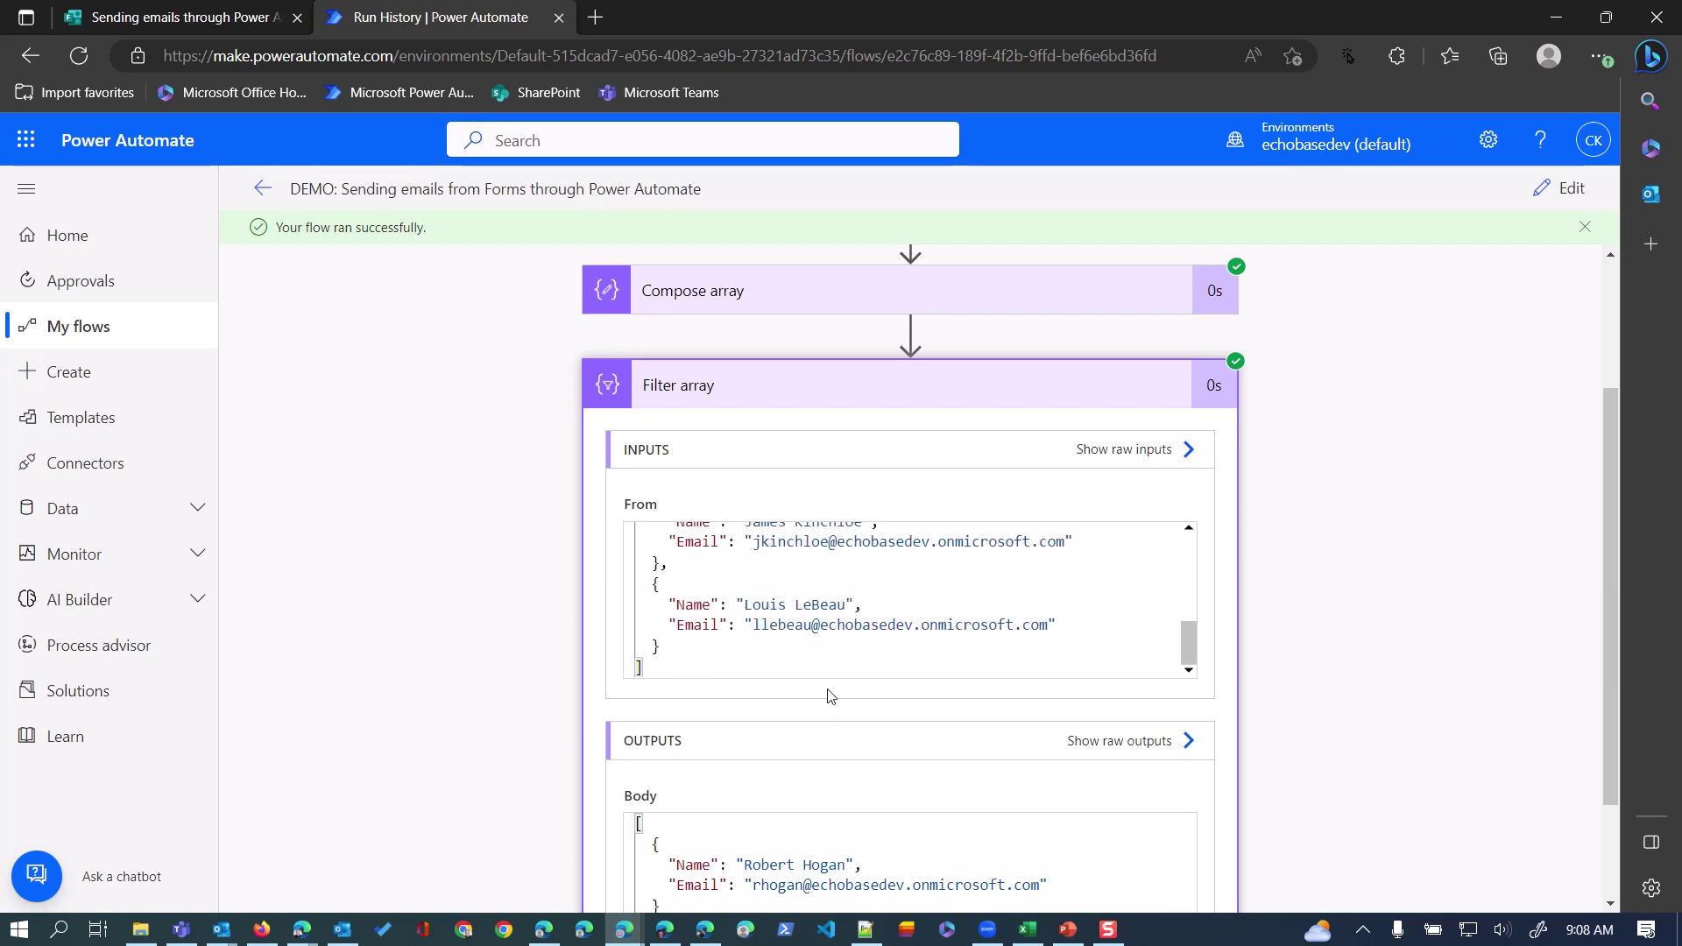
pyautogui.scroll(-2, 1104, 723)
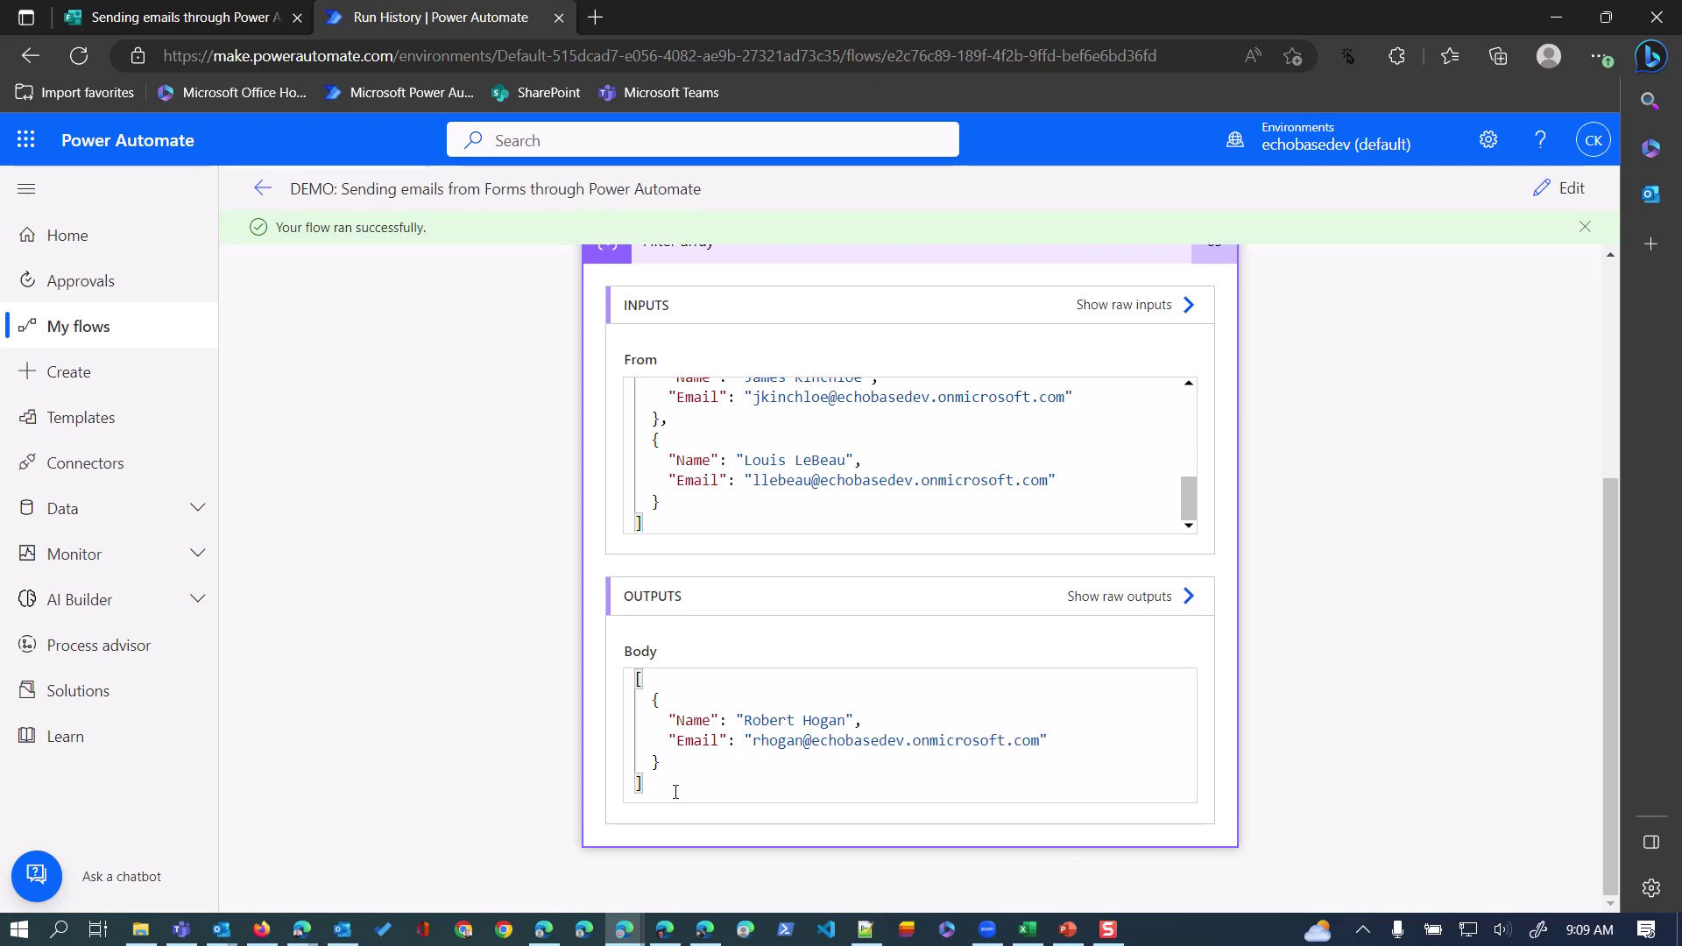
pyautogui.moveTo(644, 783); pyautogui.dragTo(636, 680)
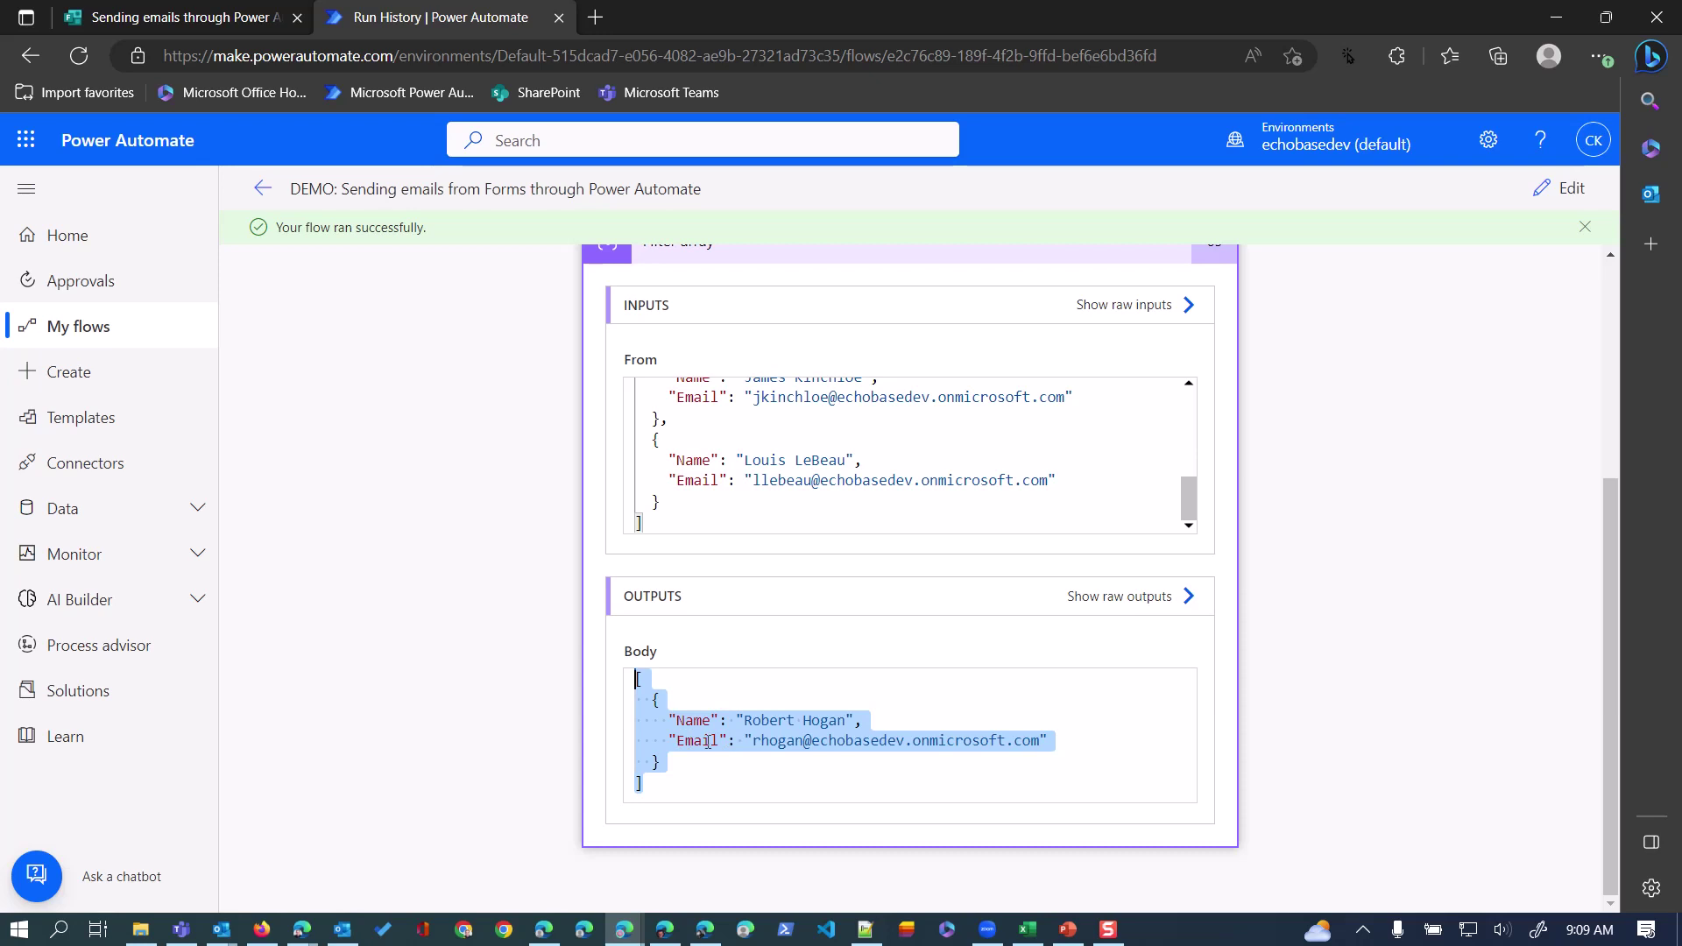
pyautogui.click(1571, 194)
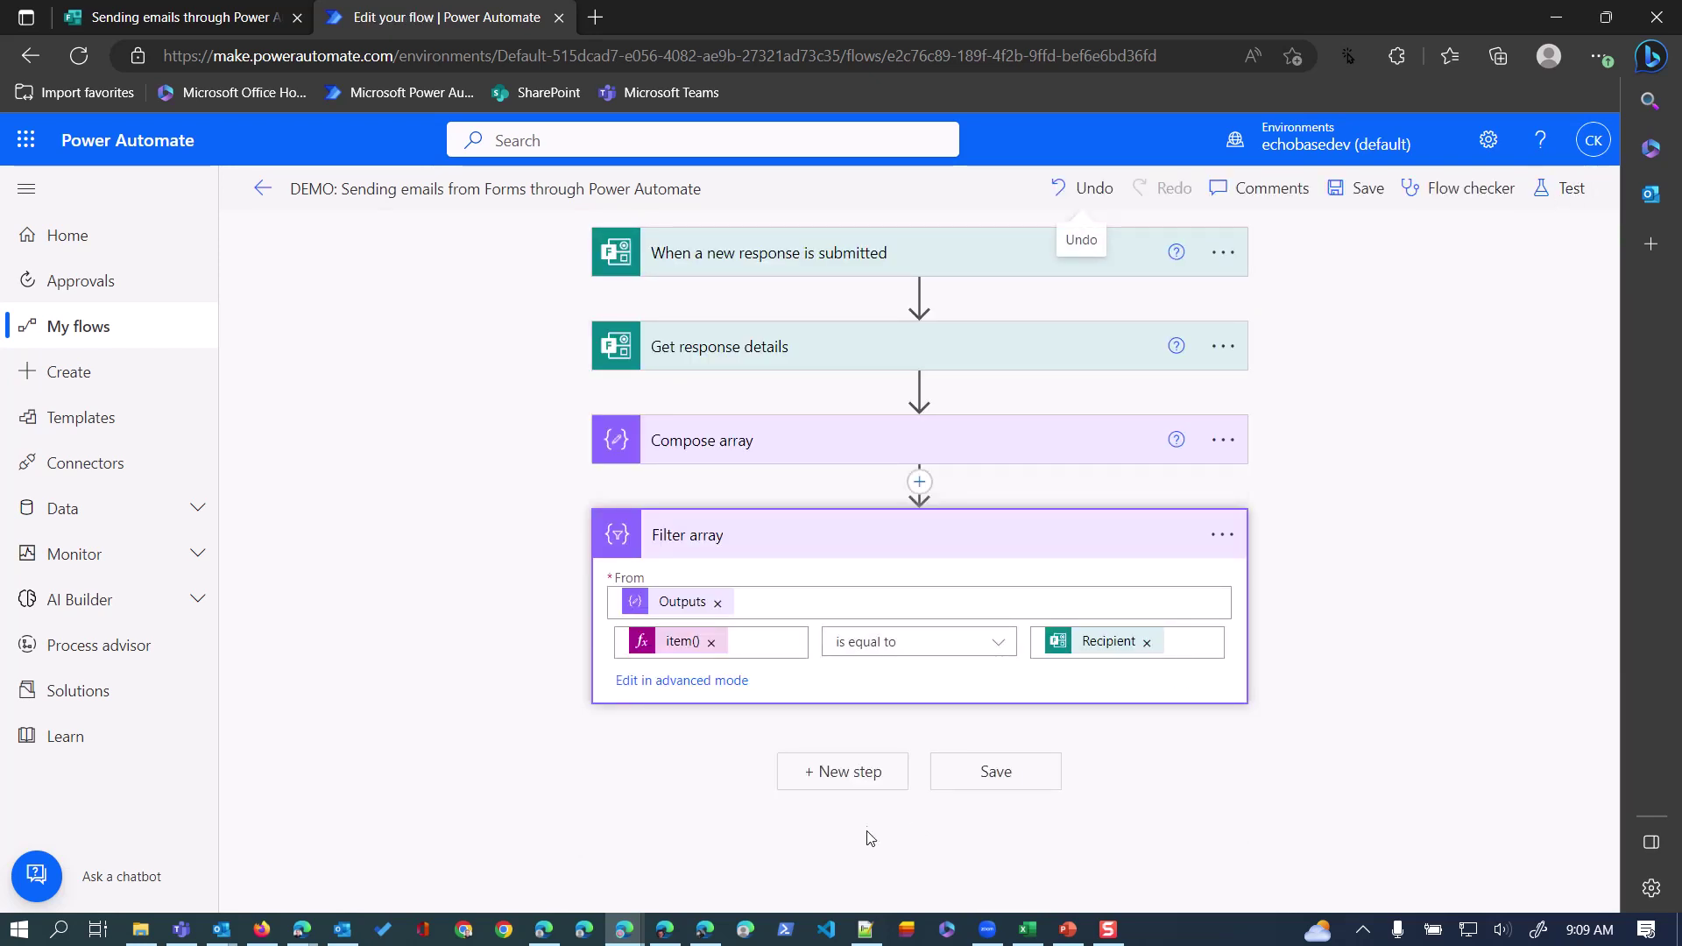
# - Add a Compose action after Filter array and rename it 'Compose email'
pyautogui.click(859, 775)
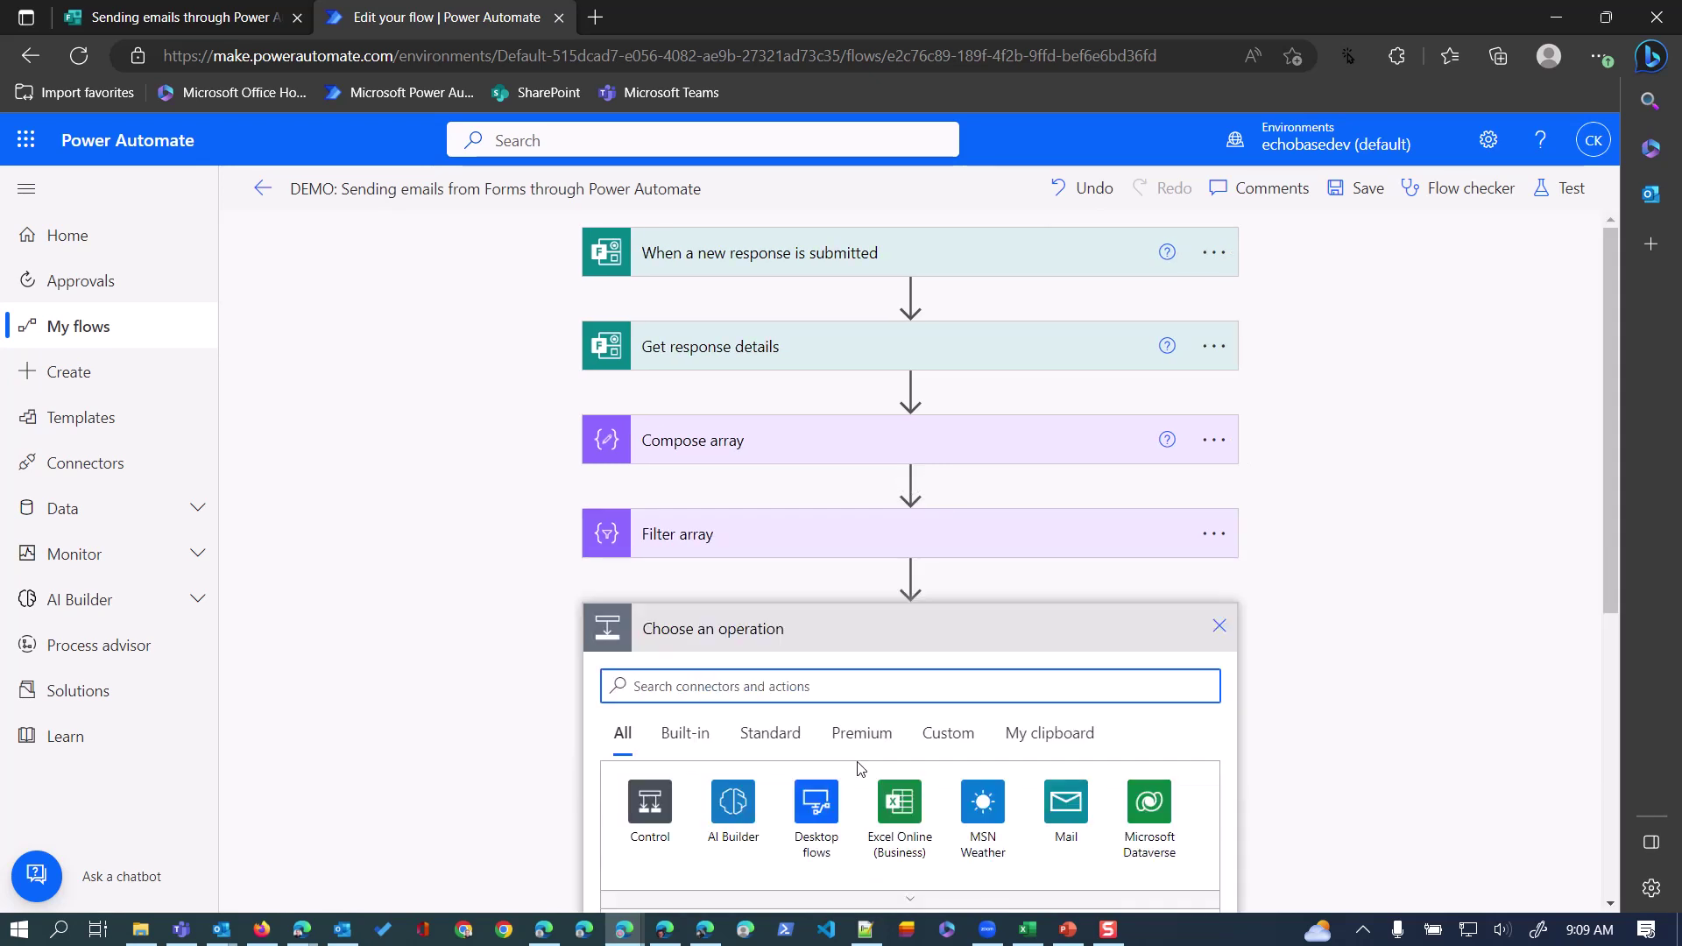
pyautogui.write('compose')
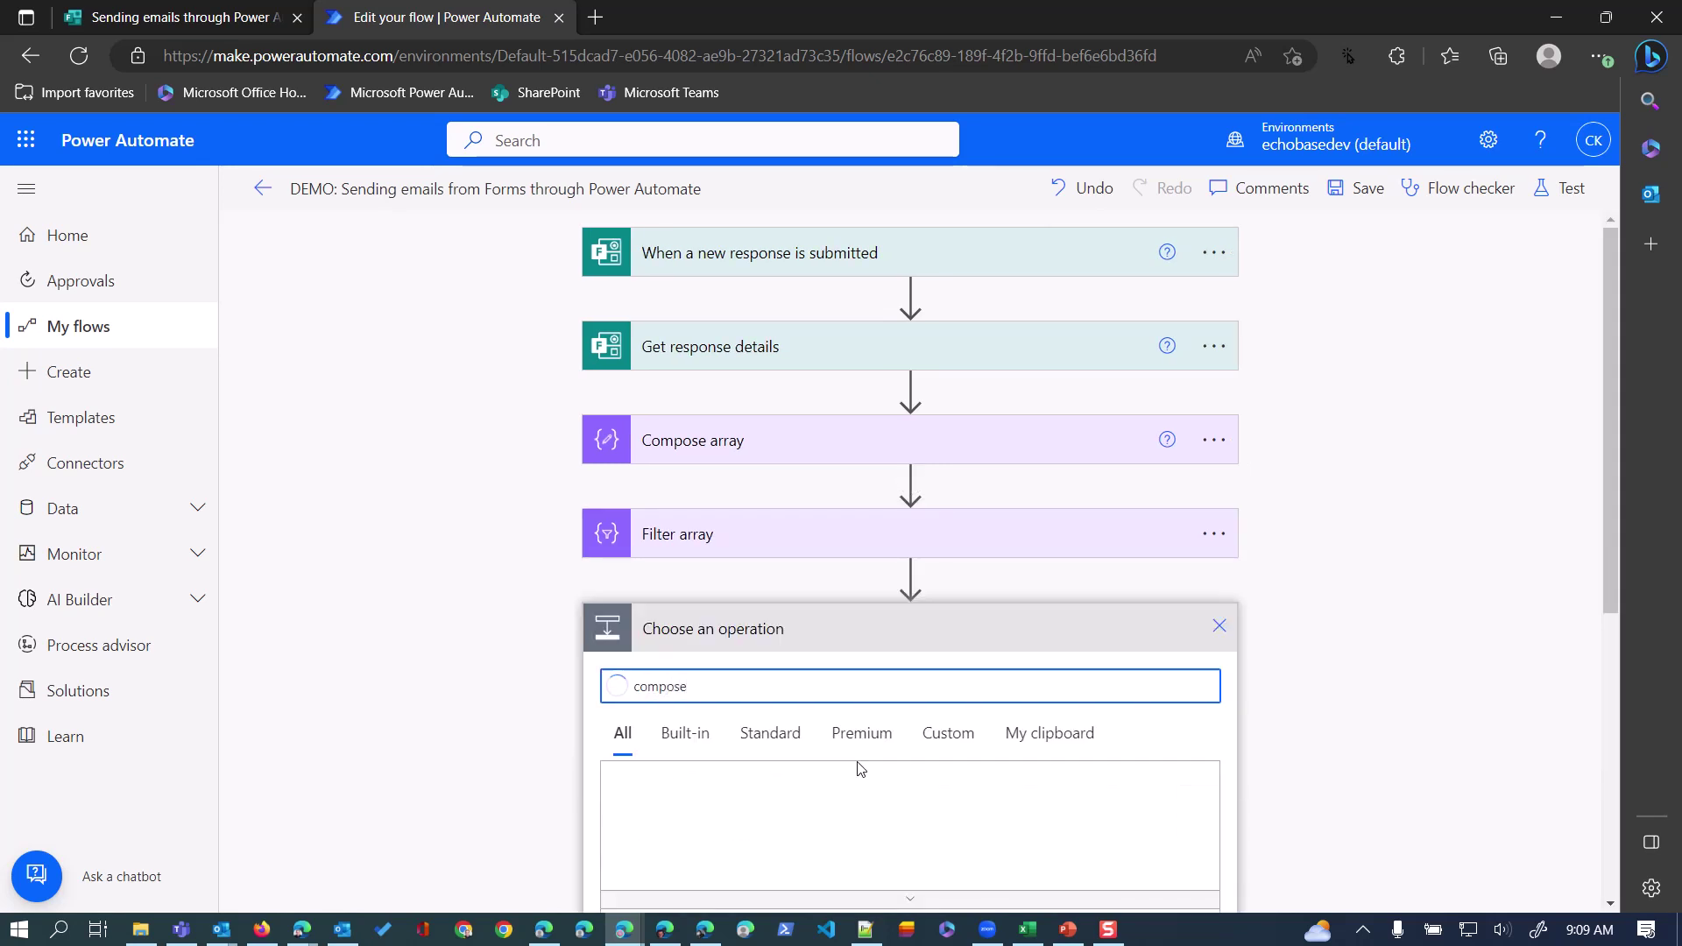
pyautogui.scroll(-2, 857, 771)
pyautogui.click(629, 791)
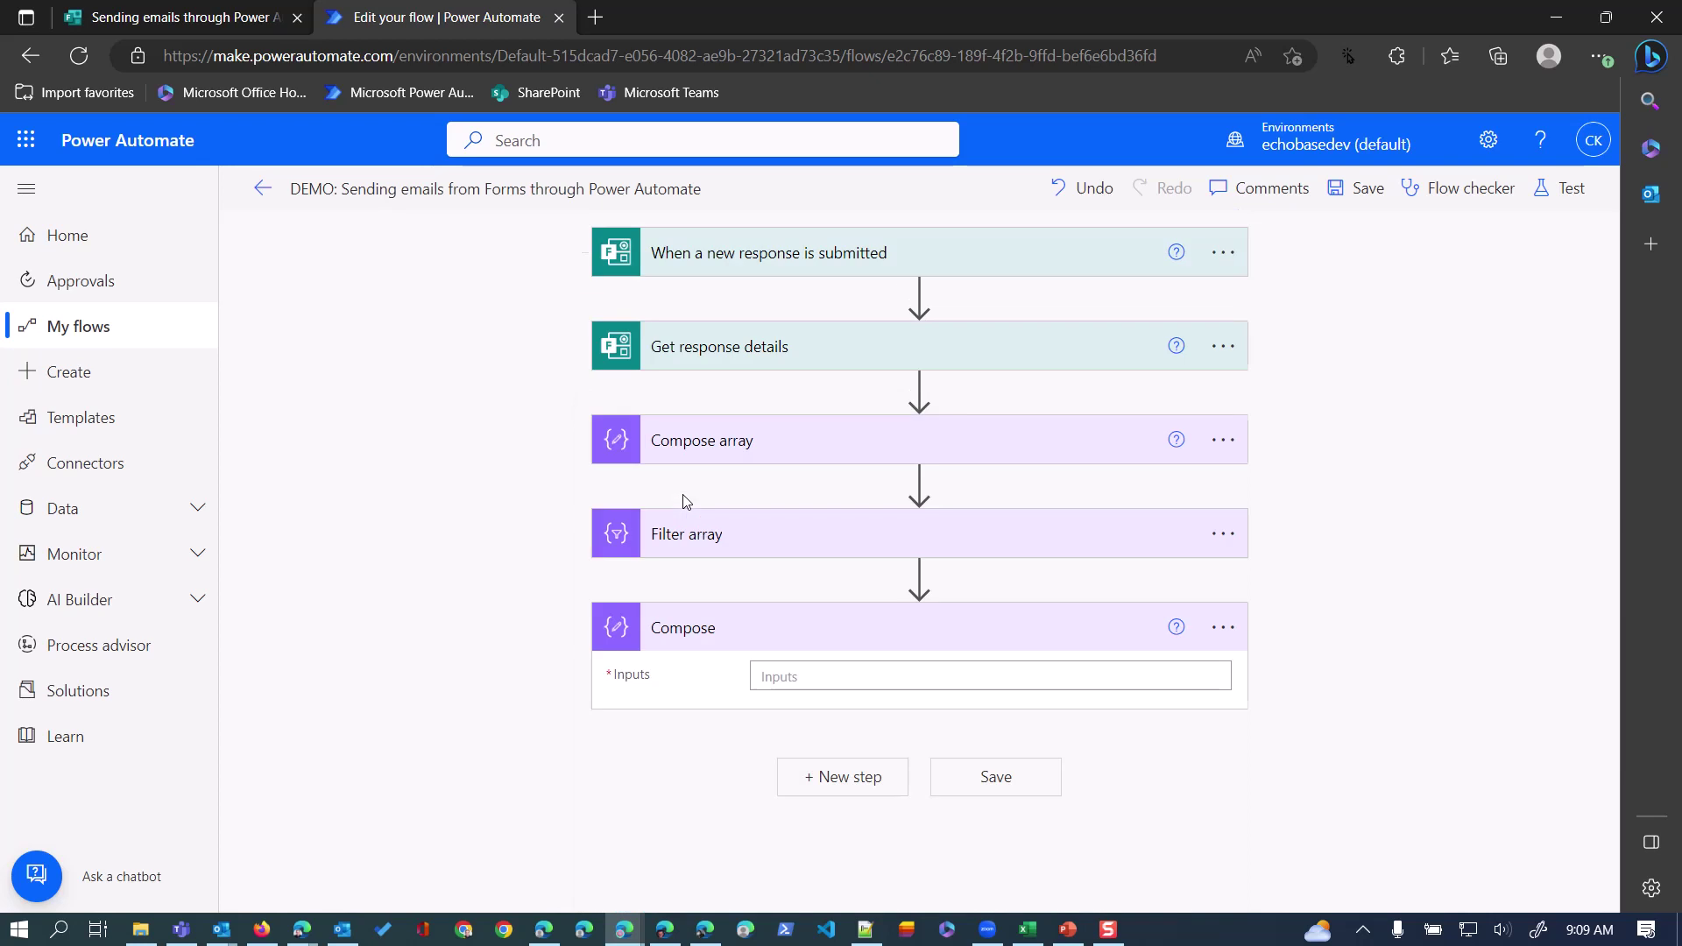
pyautogui.click(1218, 631)
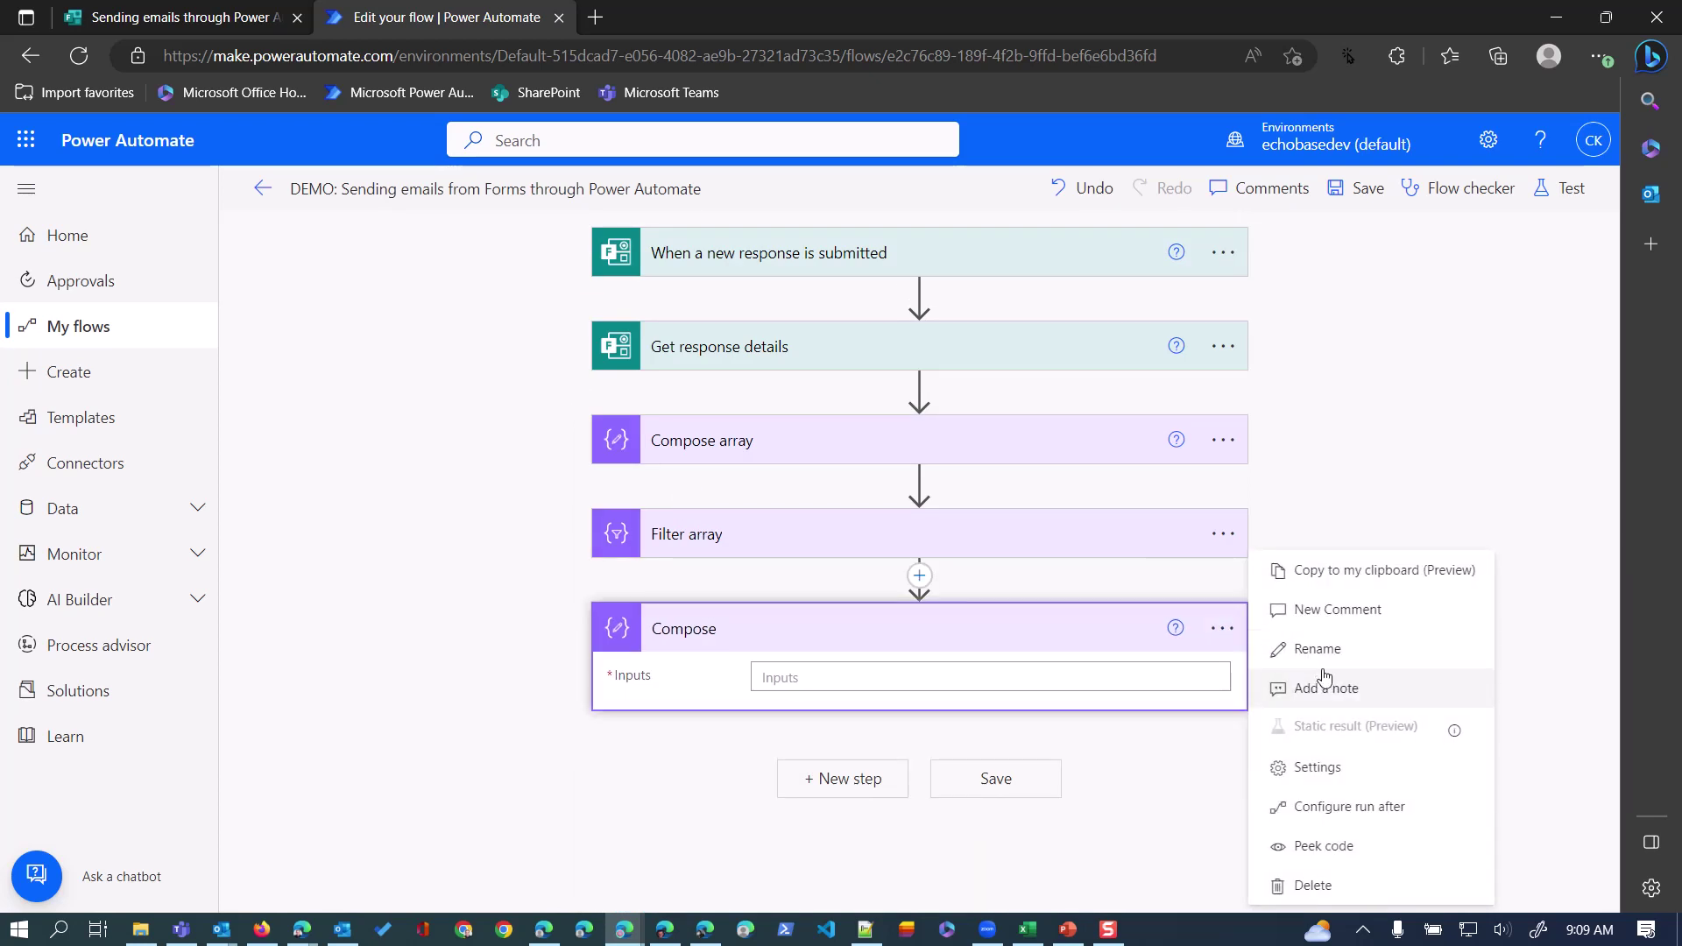
pyautogui.click(1279, 649)
pyautogui.click(927, 628)
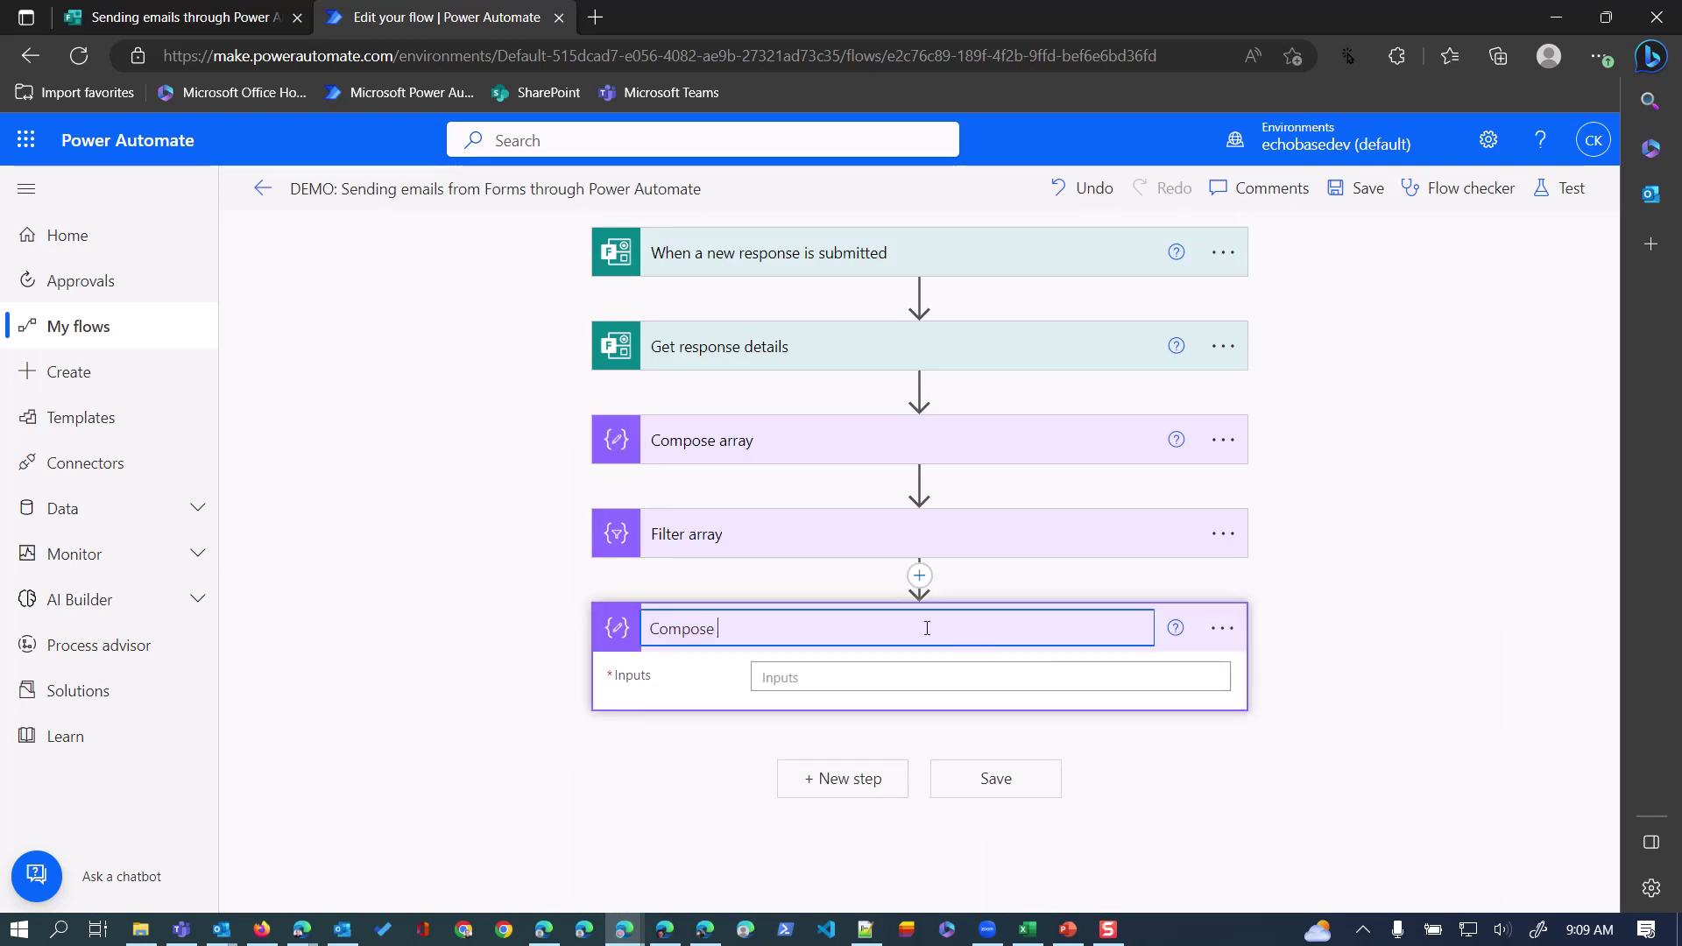
pyautogui.write('email')
pyautogui.click(920, 676)
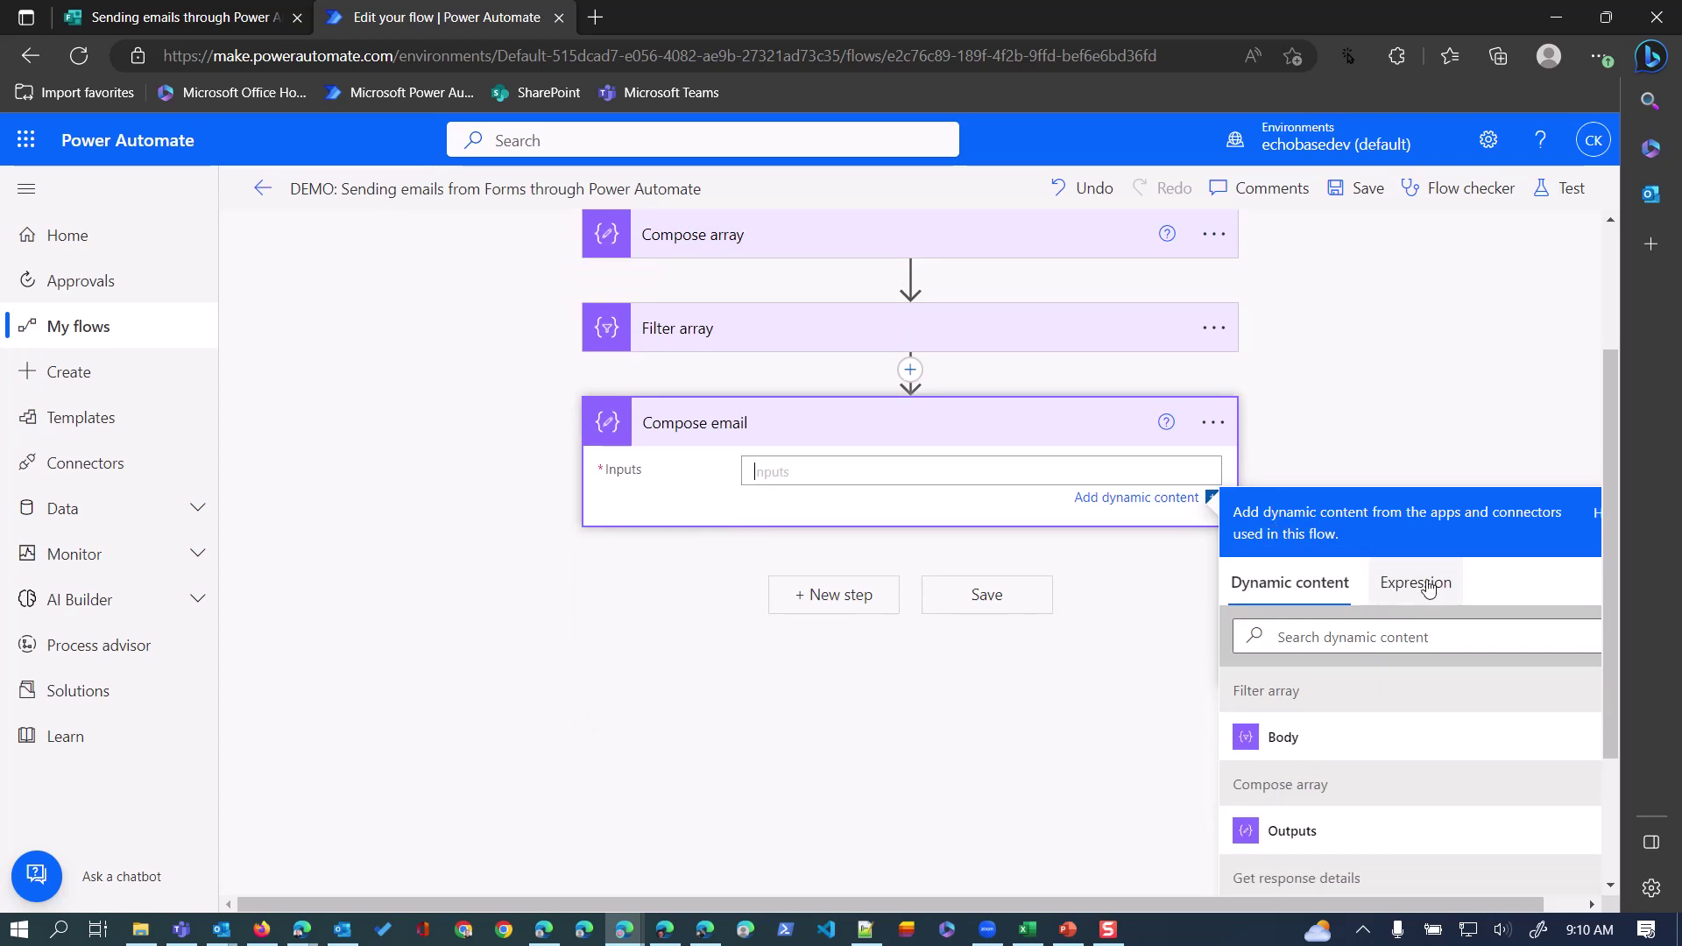
# - Set Compose email's input to the expression first(body('Filter_array'))?['Email']
pyautogui.click(1429, 589)
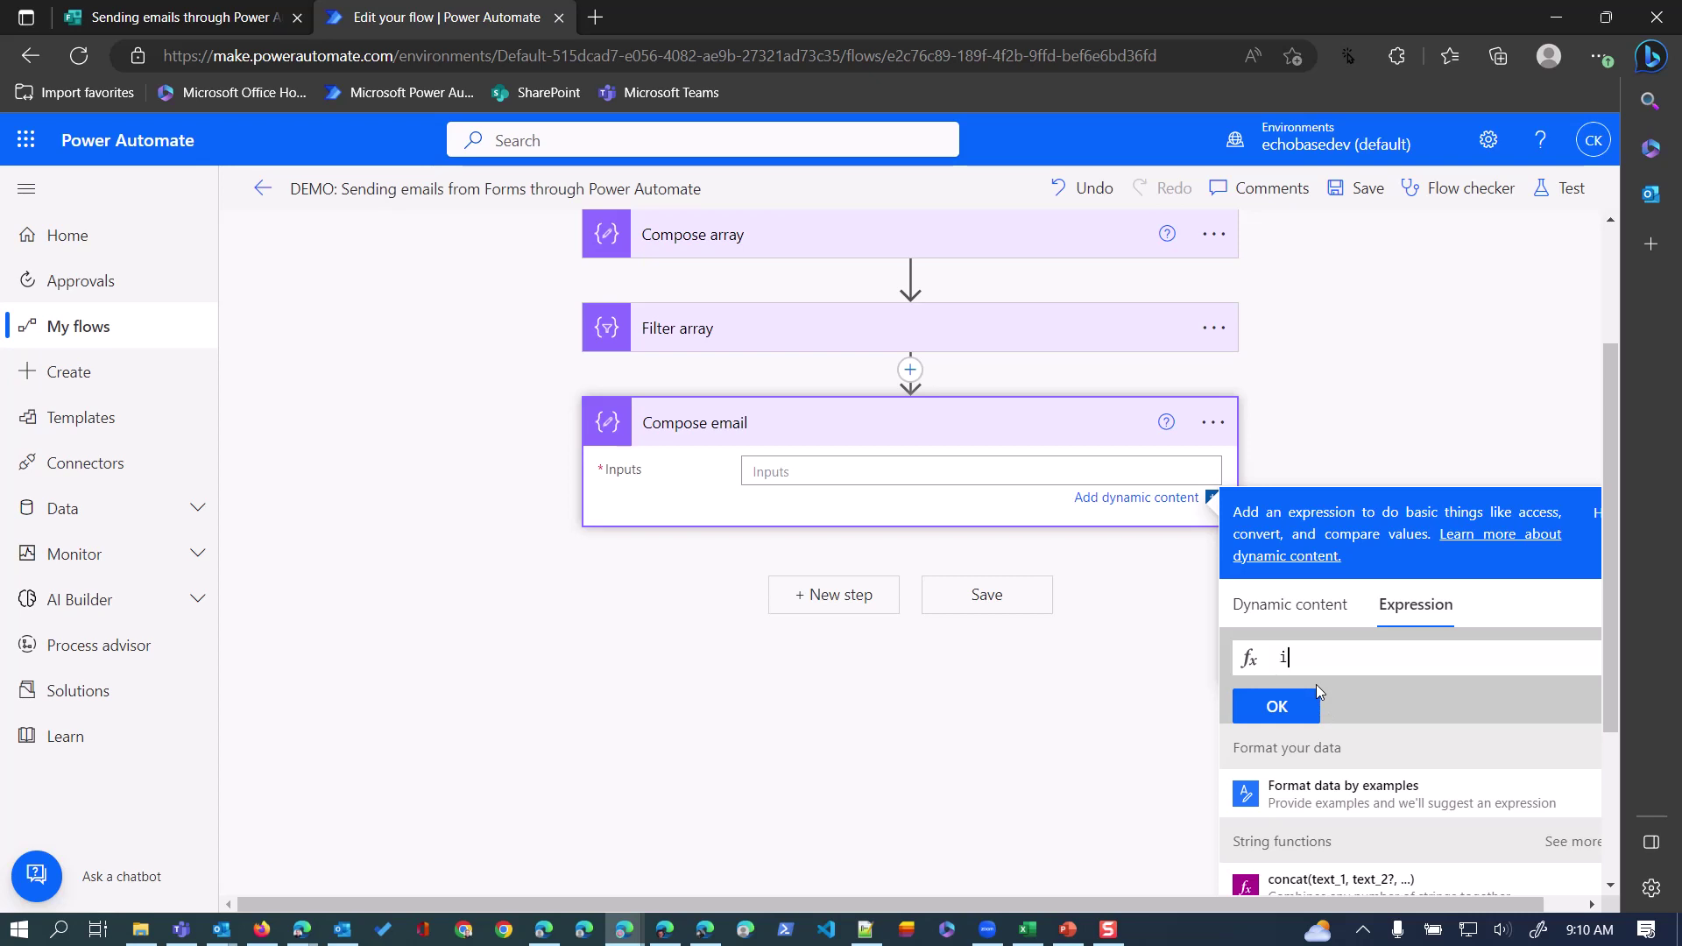
pyautogui.write('itme')
pyautogui.press('BackSpace')
pyautogui.press('BackSpace')
pyautogui.press('BackSpace')
pyautogui.press('BackSpace')
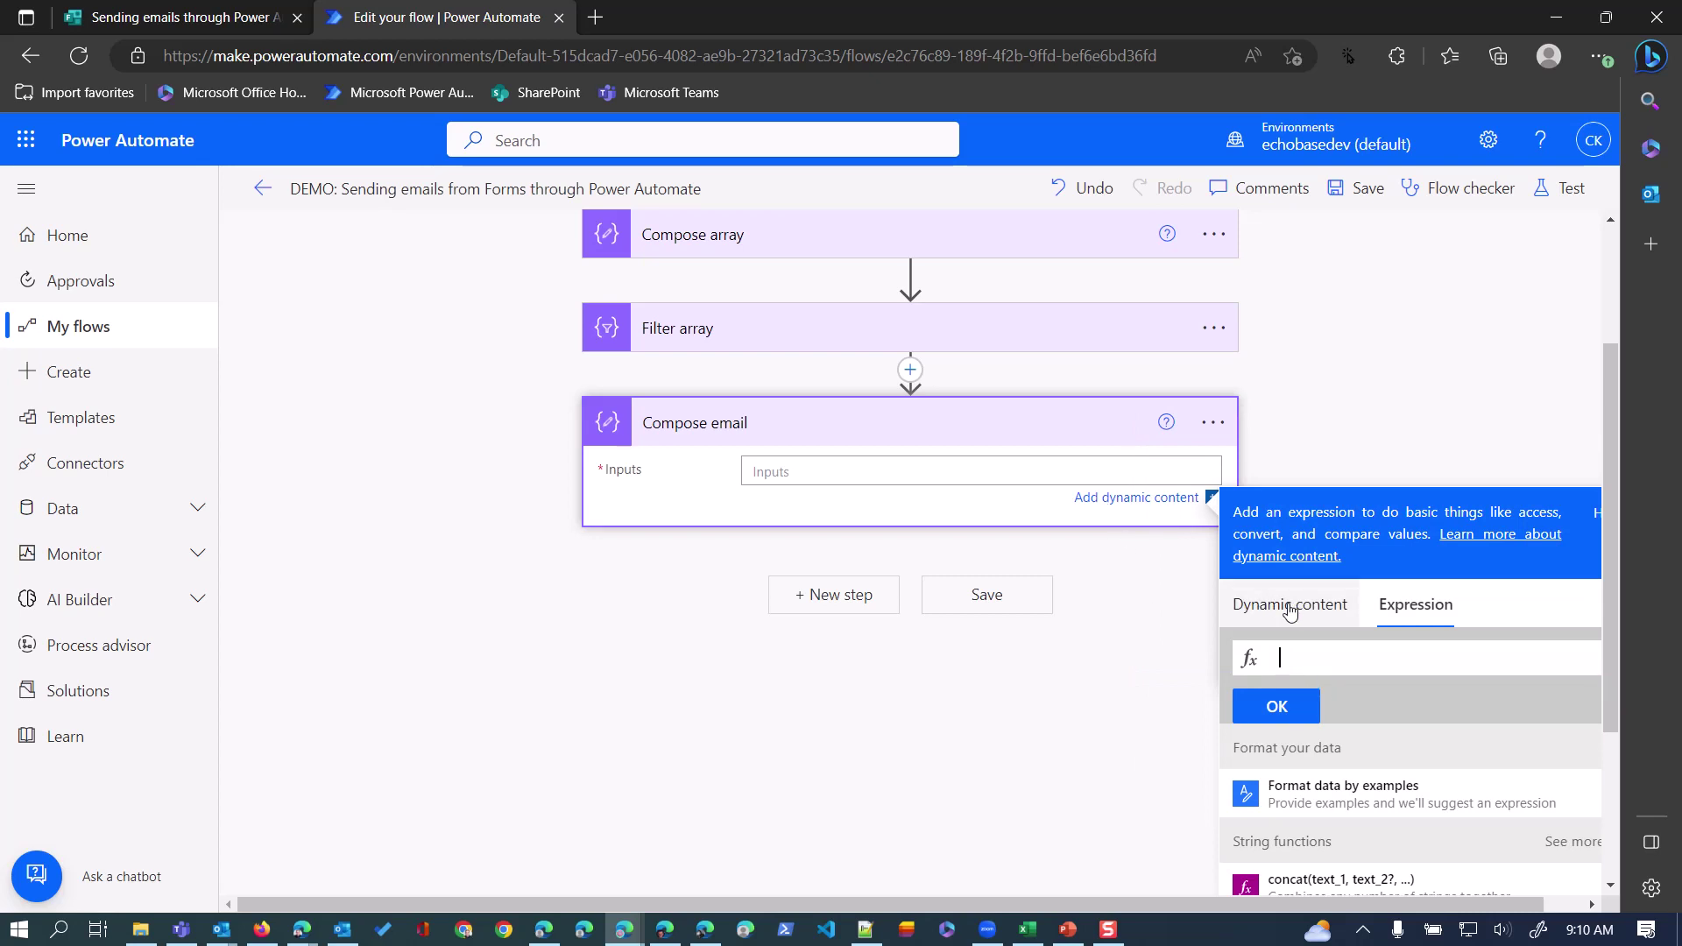
pyautogui.write('first')
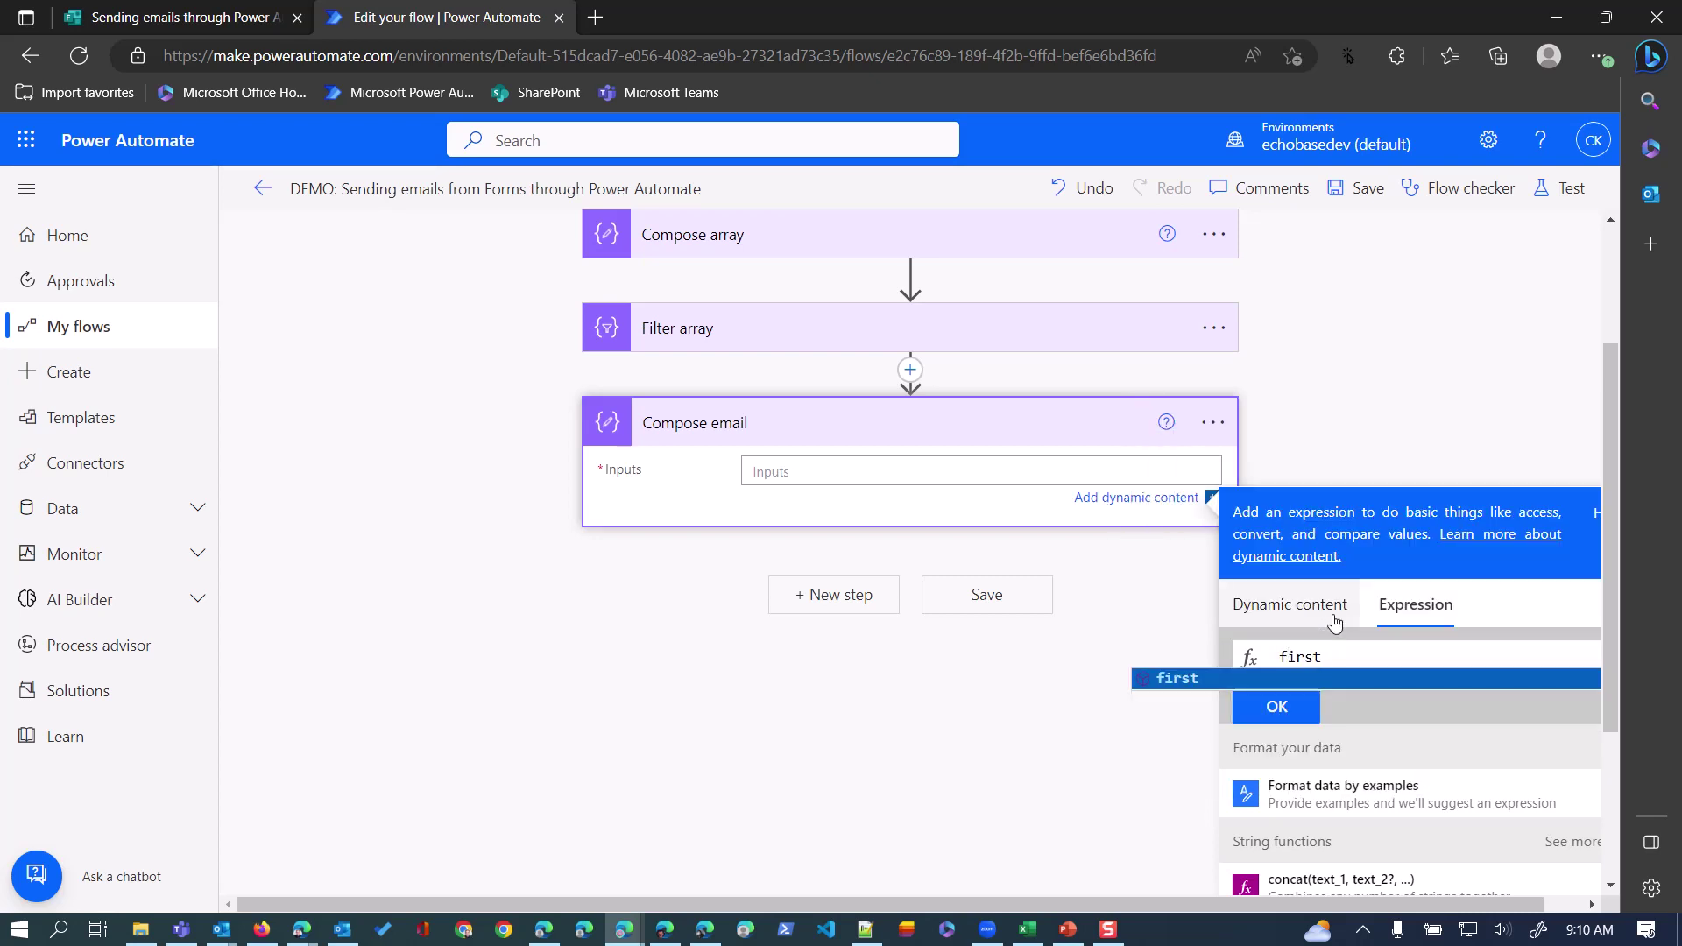
pyautogui.write('(')
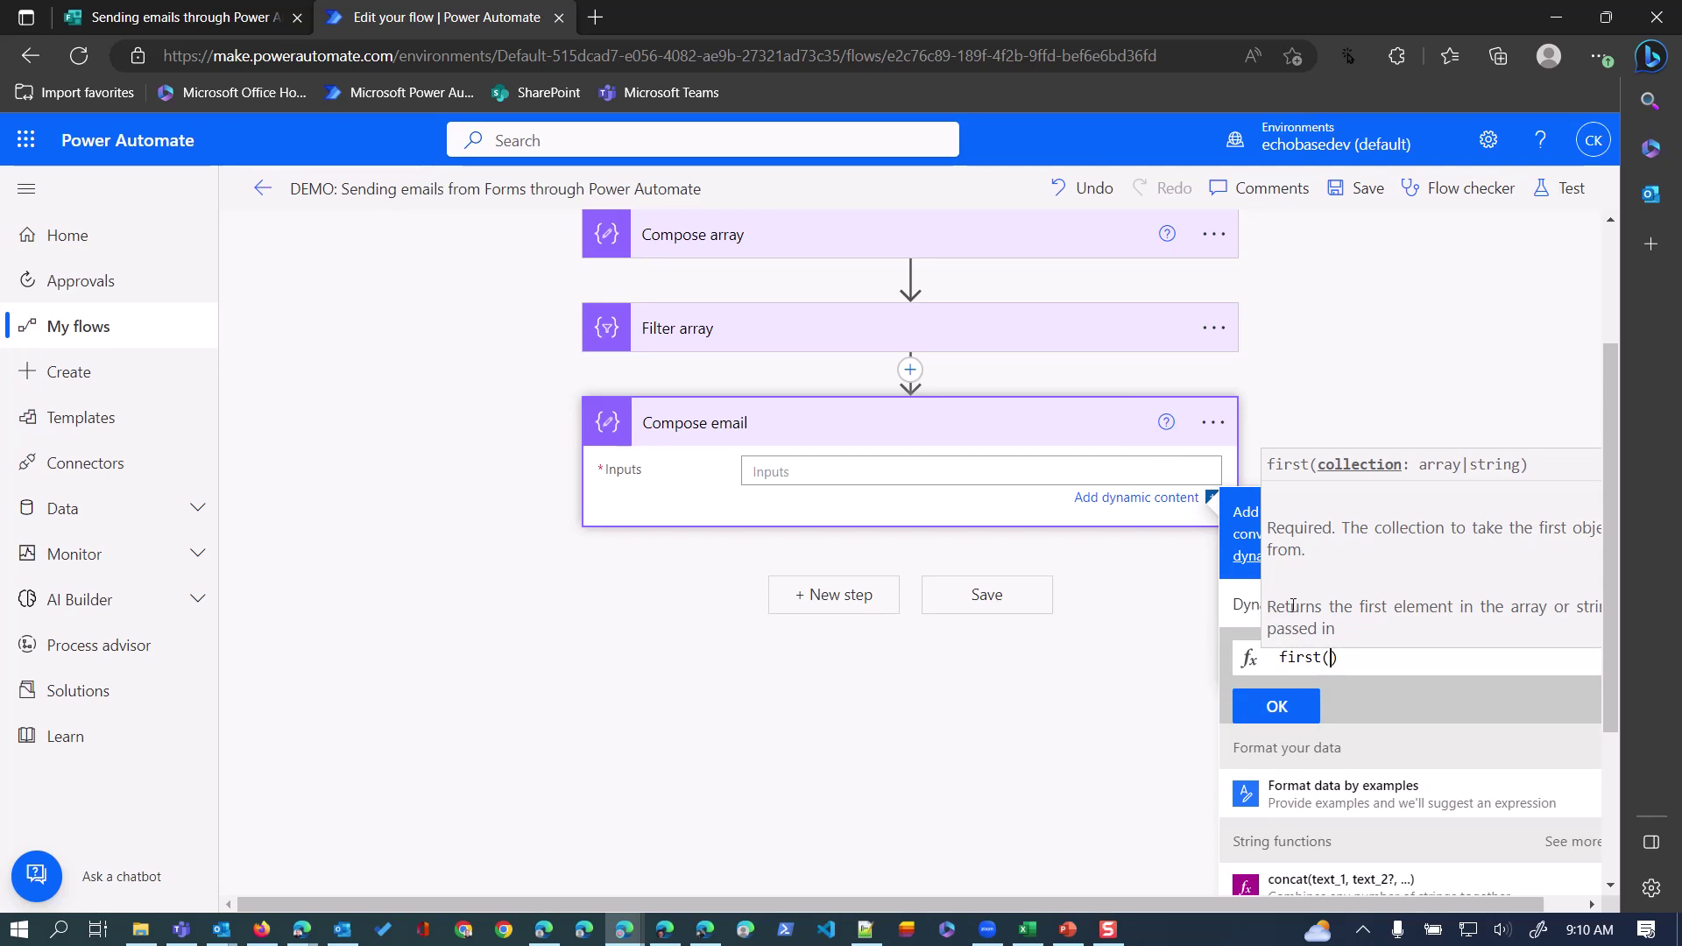
pyautogui.click(1255, 611)
pyautogui.scroll(-1, 1297, 863)
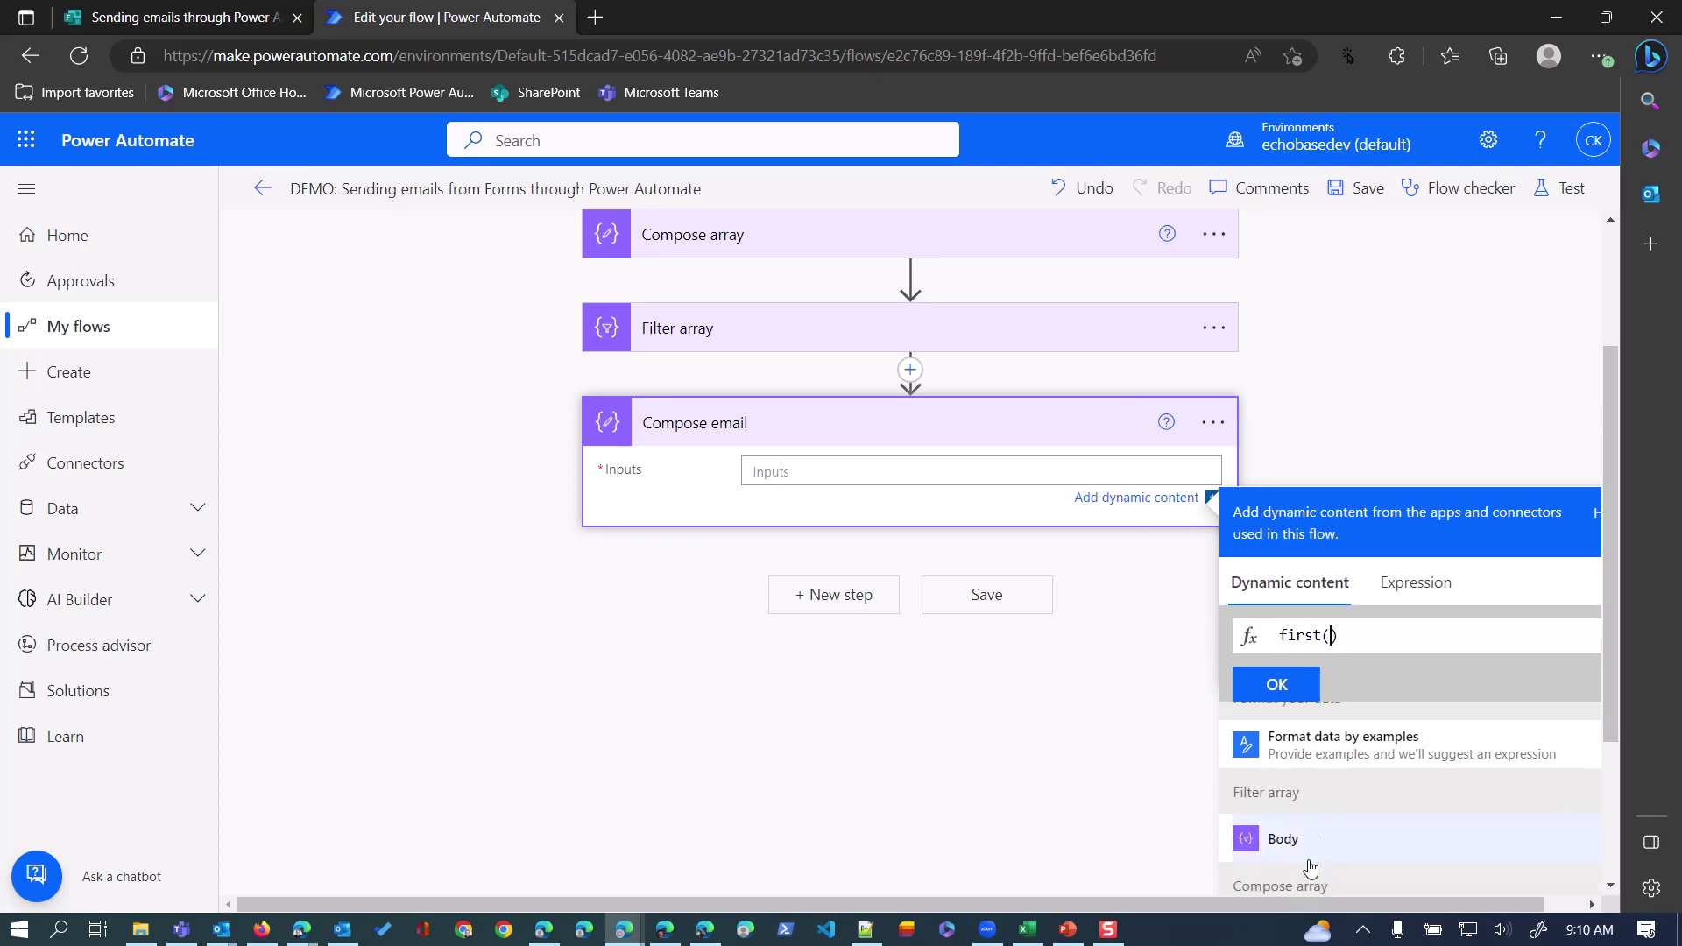
pyautogui.click(1298, 817)
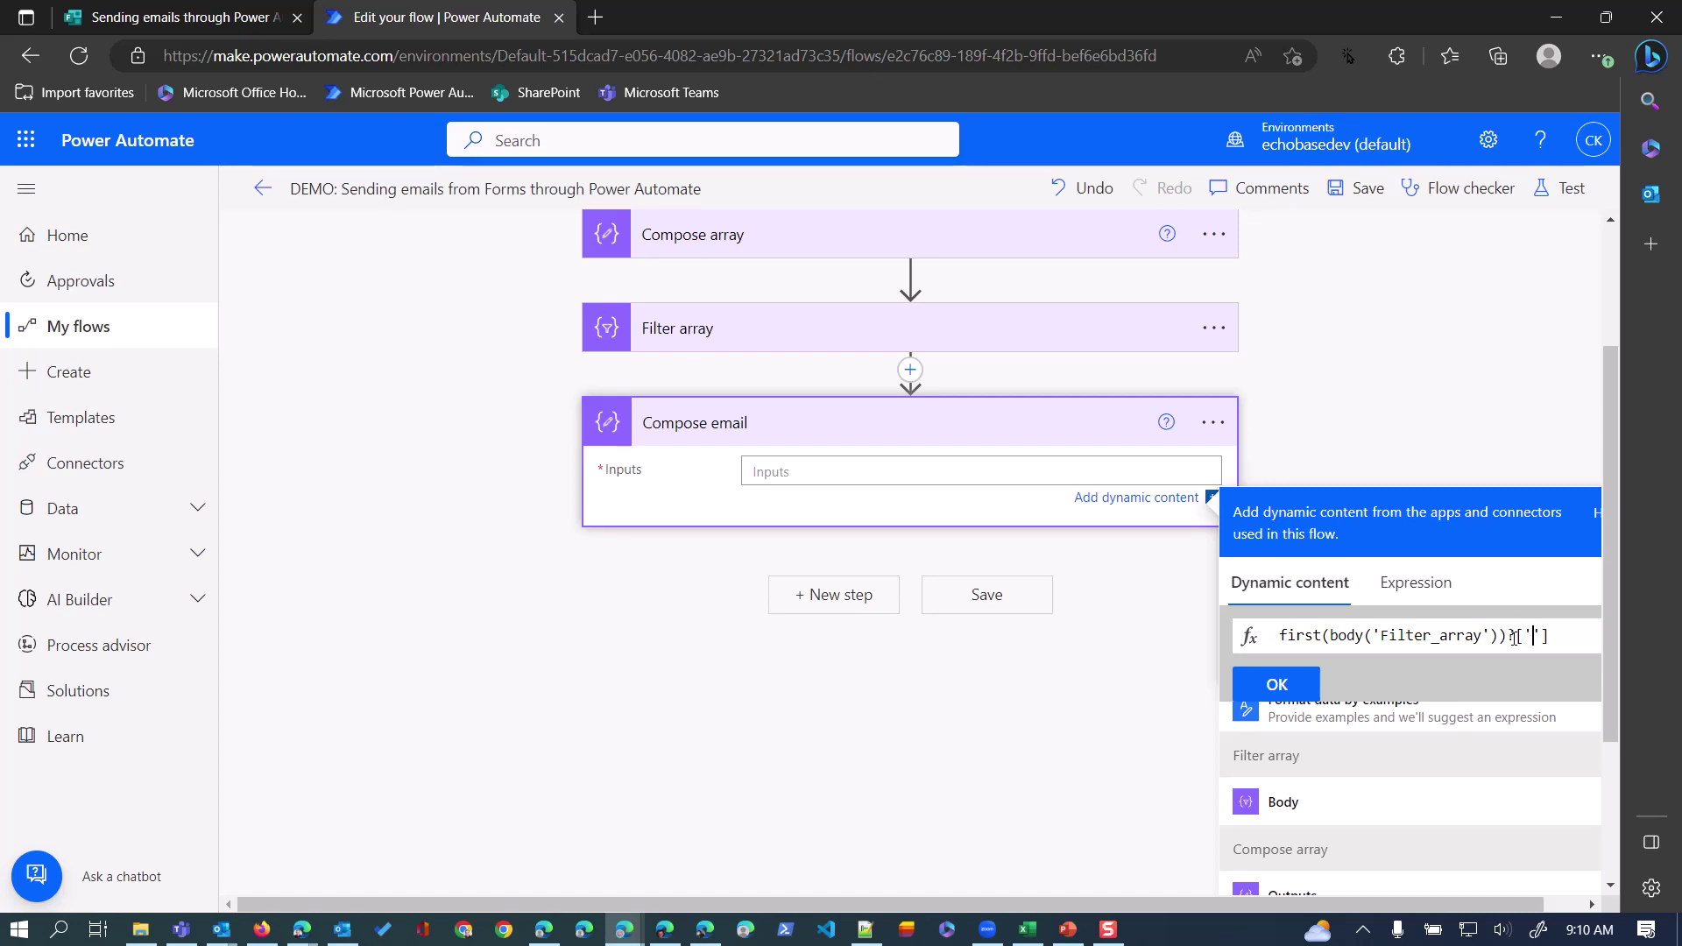
pyautogui.write('ail')
pyautogui.click(1277, 685)
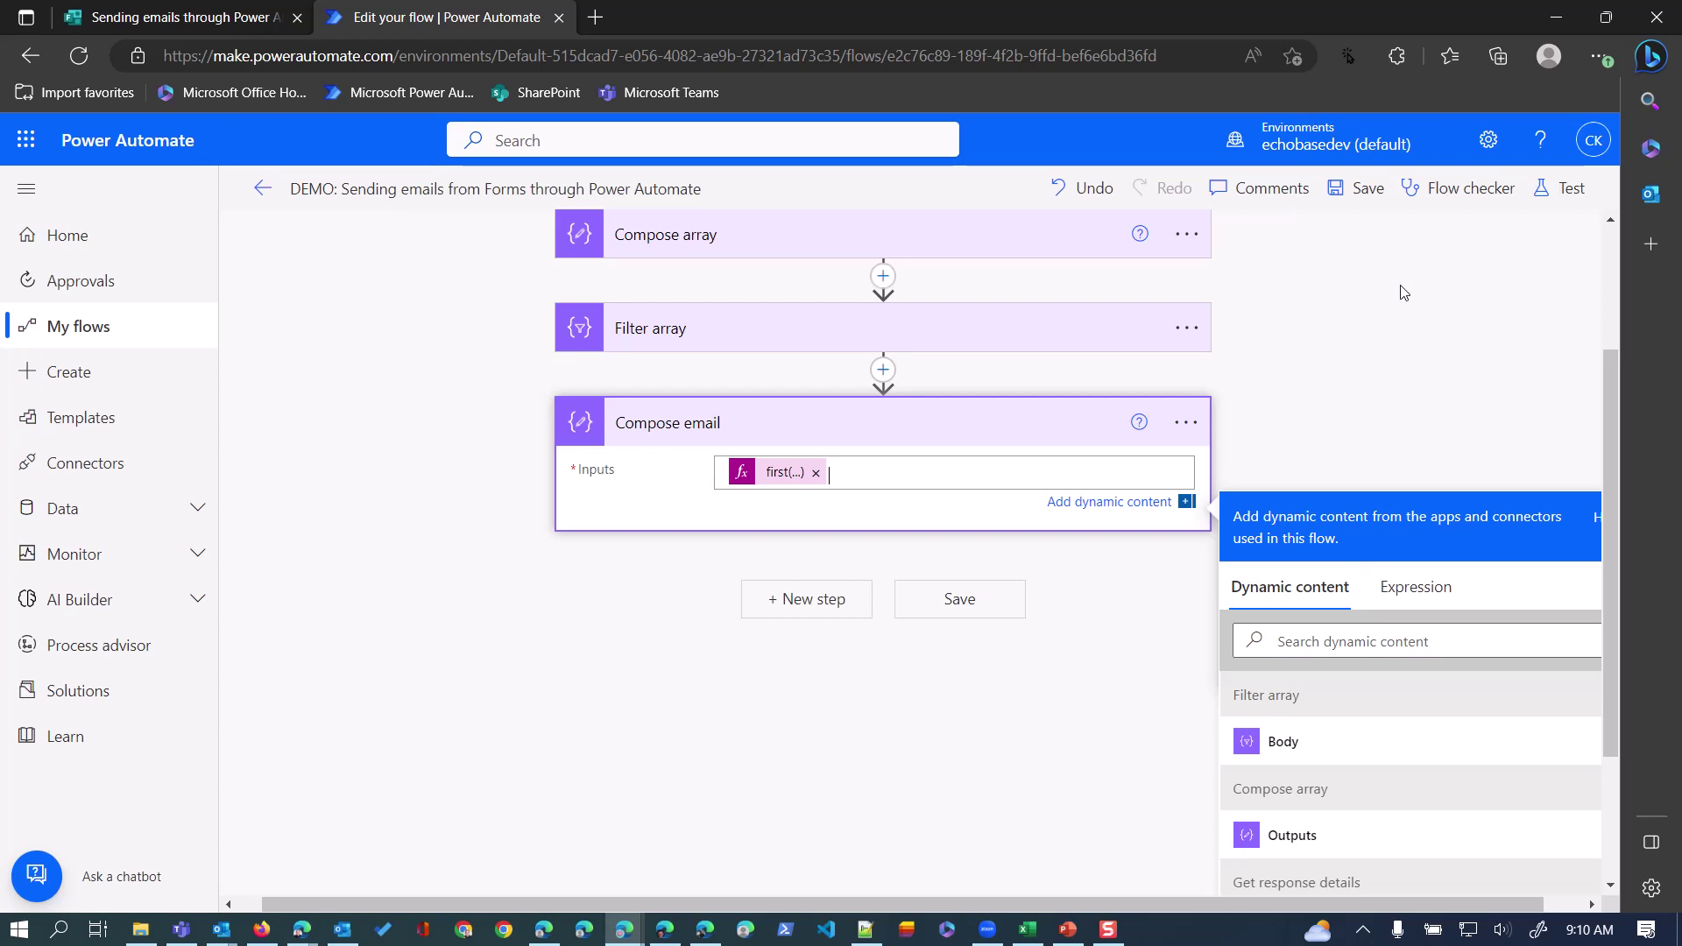
# - Retest the flow automatically by replaying the most recent successful trigger
pyautogui.click(1561, 194)
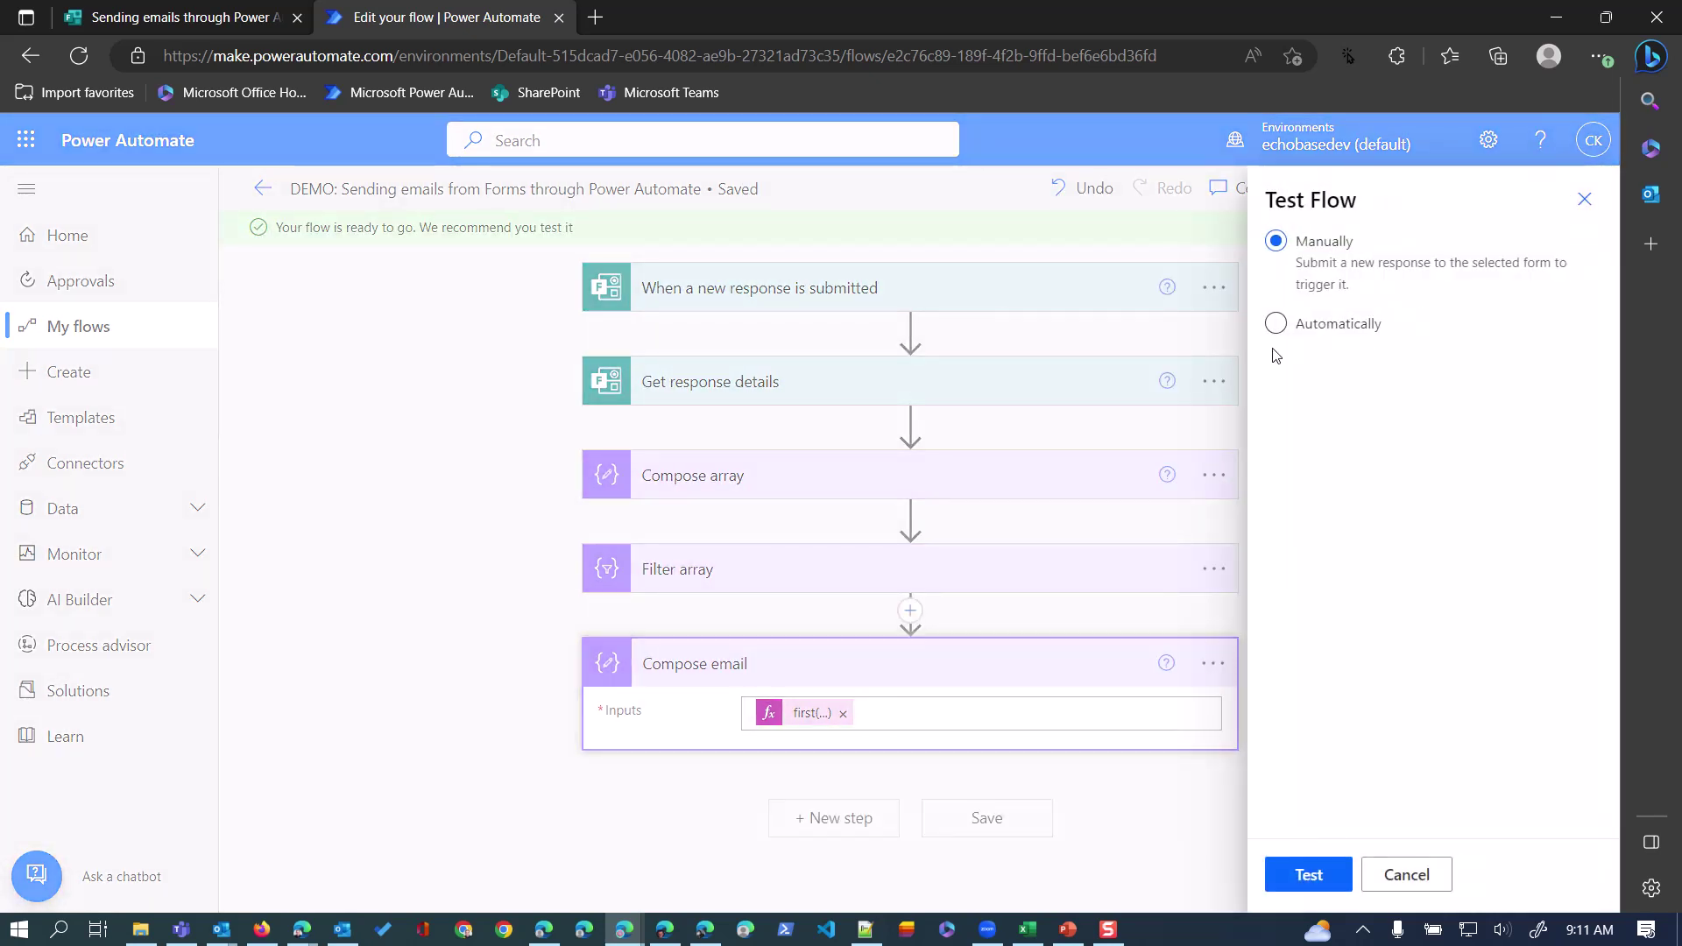
pyautogui.click(1276, 323)
pyautogui.click(1310, 362)
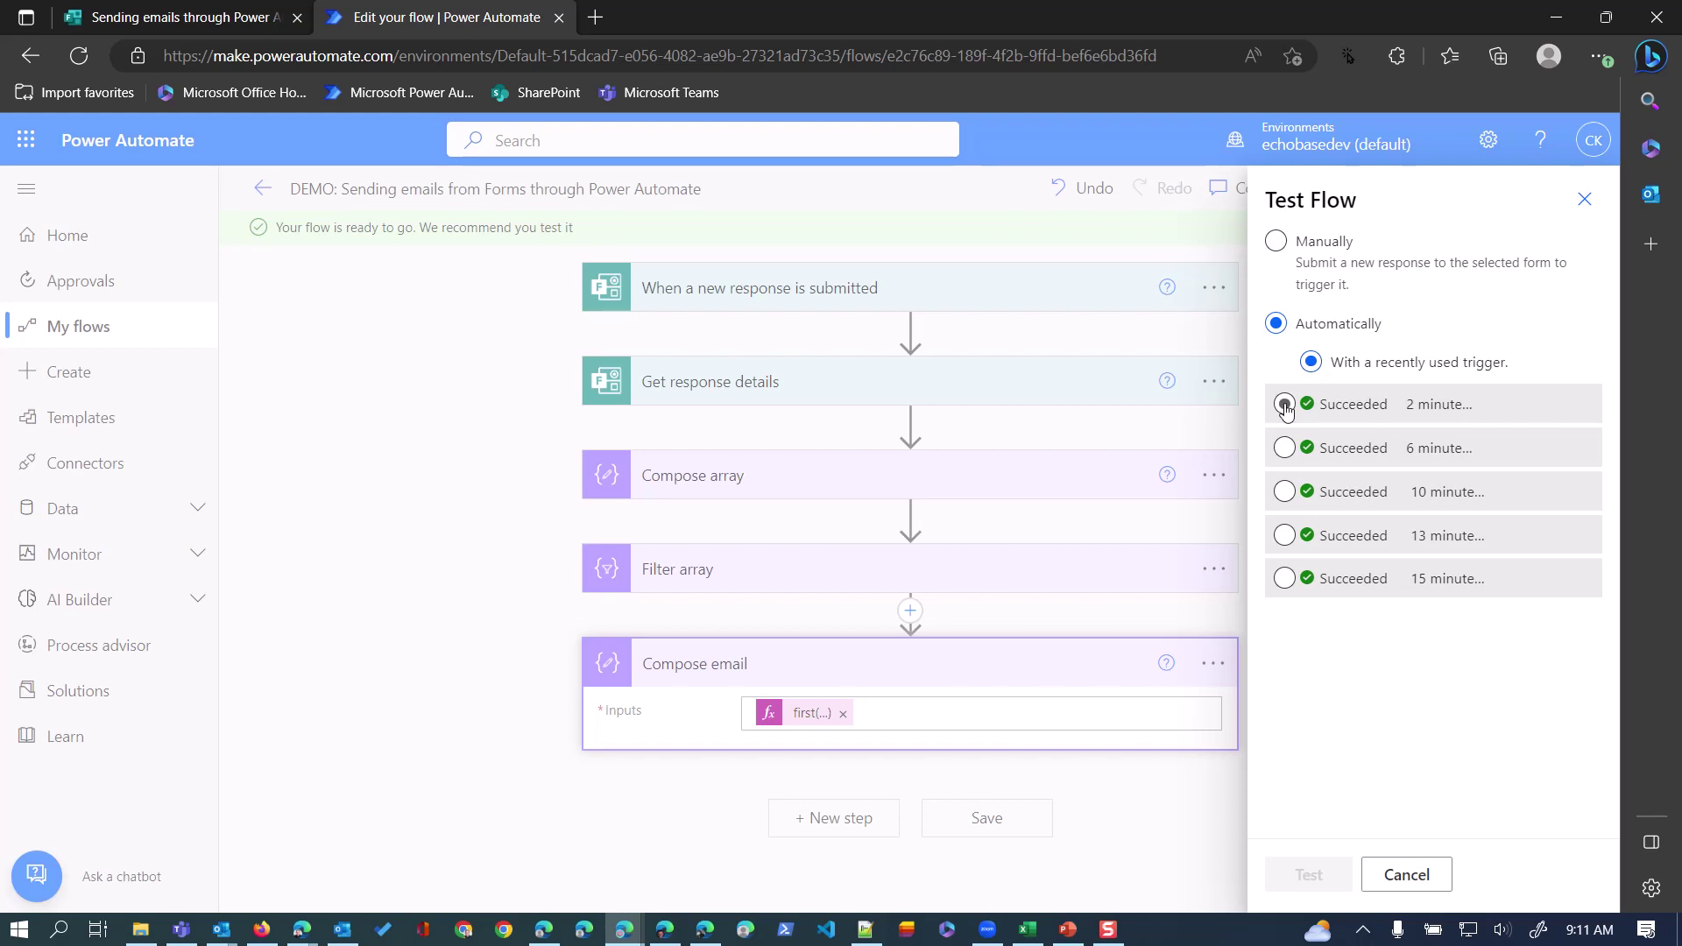
pyautogui.click(1285, 405)
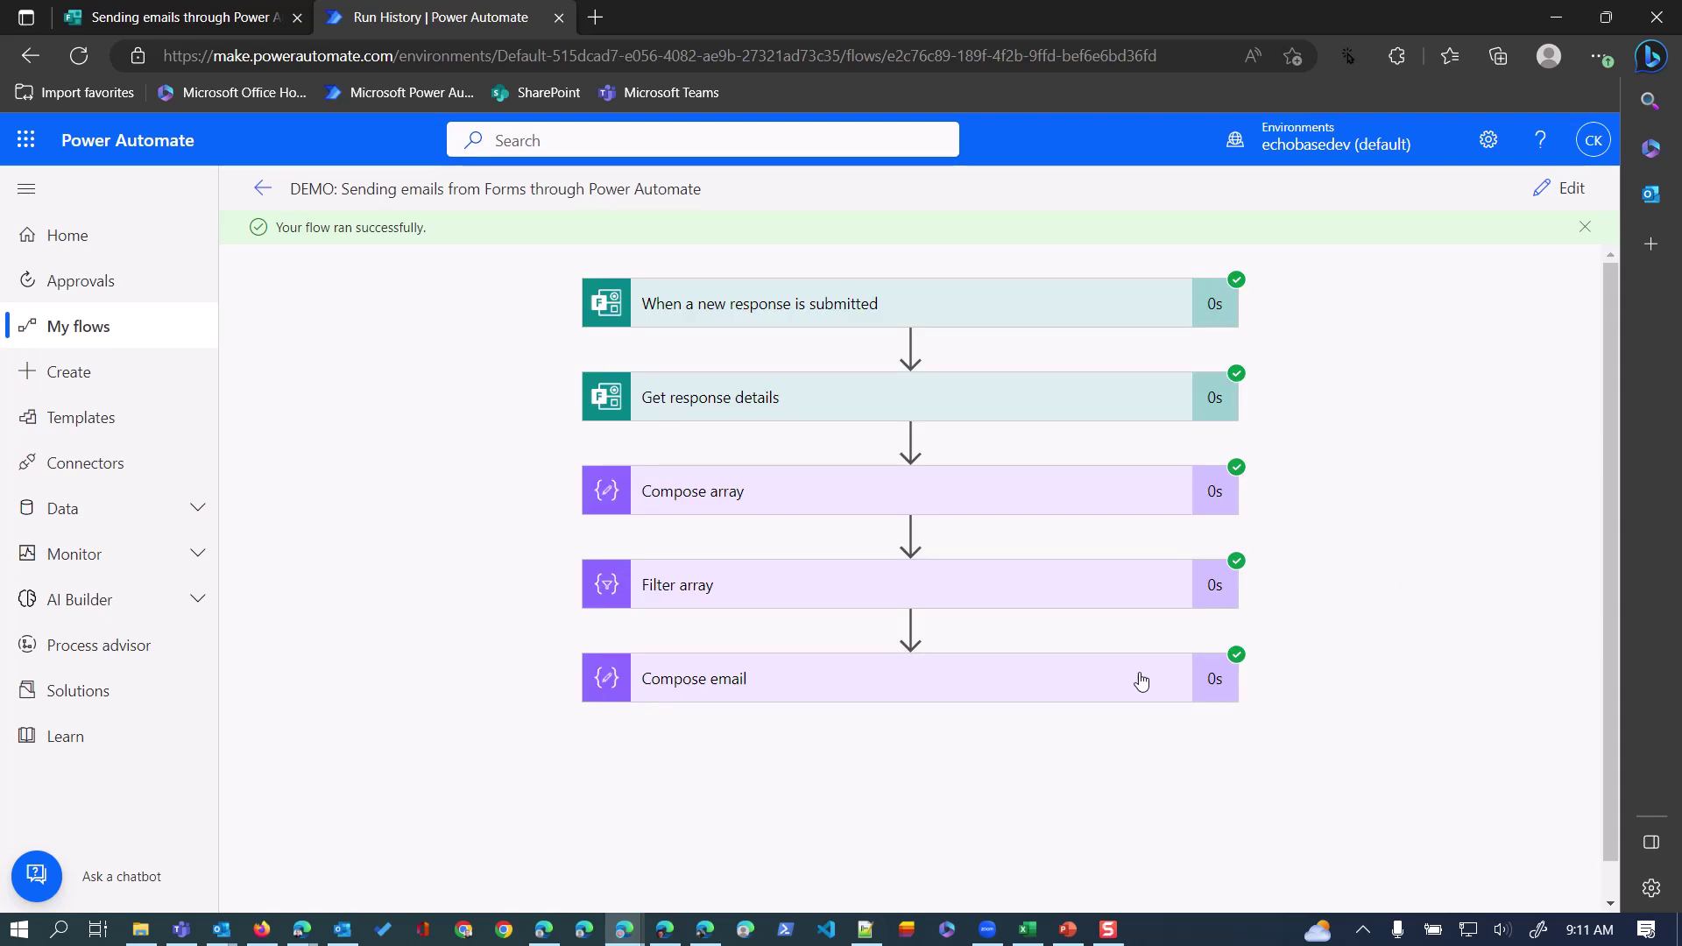
# - Expand Filter array and Compose email in the run to verify the extracted recipient email
pyautogui.click(972, 603)
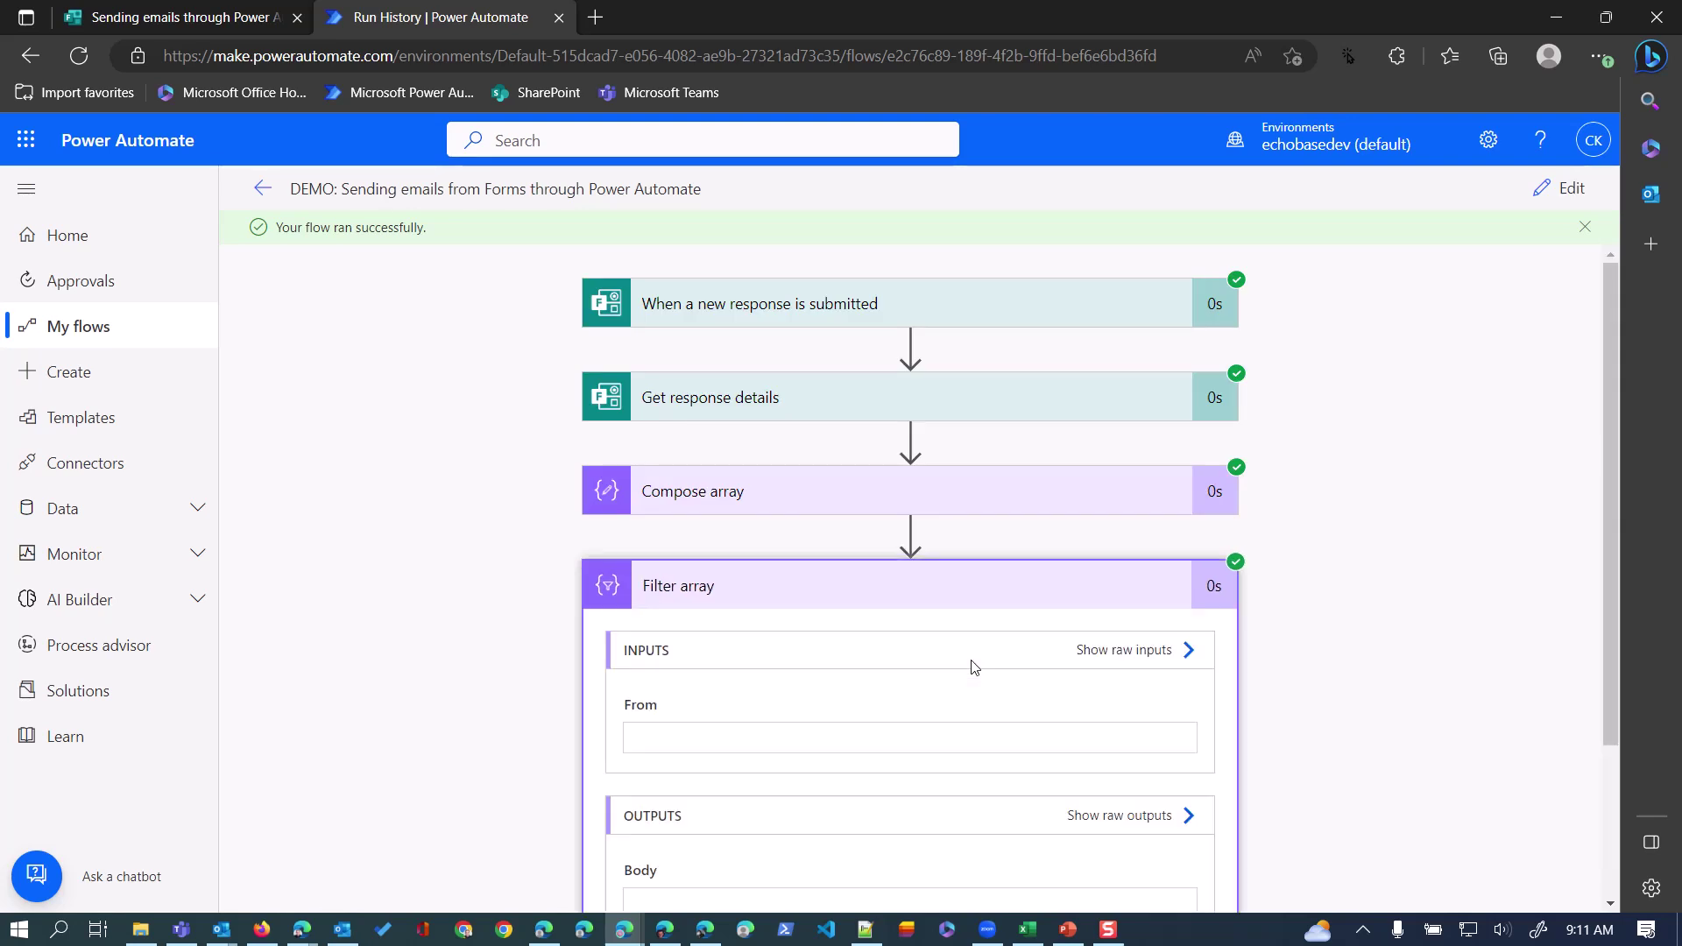
pyautogui.scroll(-5, 969, 675)
pyautogui.click(953, 824)
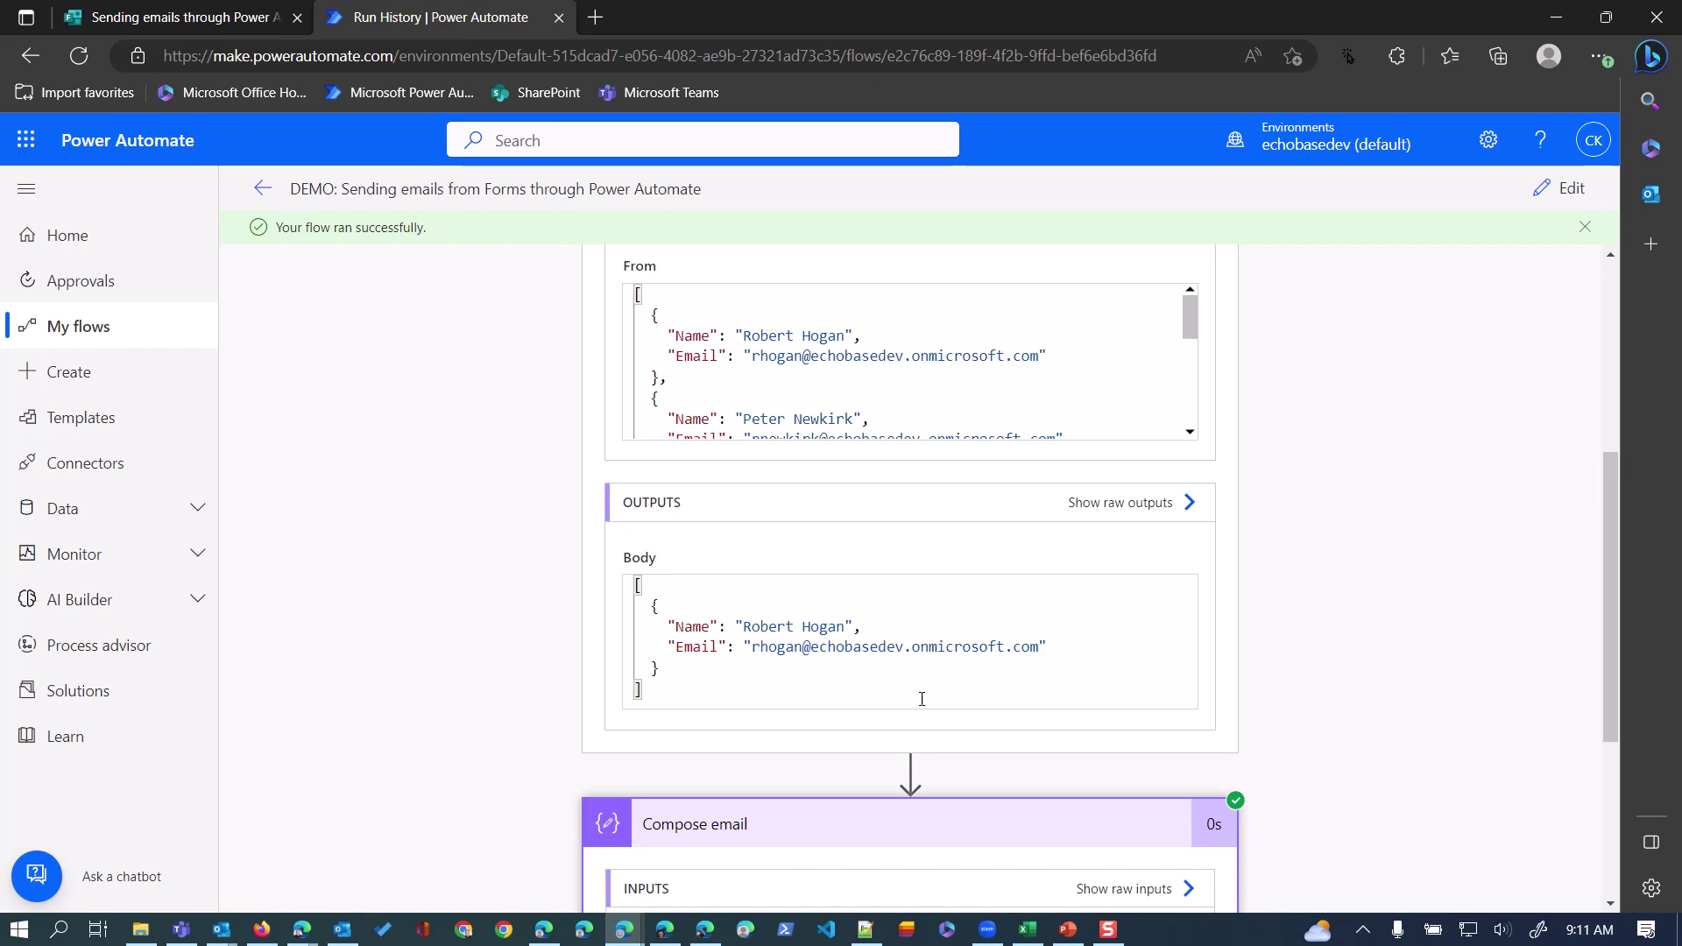
pyautogui.scroll(-2, 1356, 589)
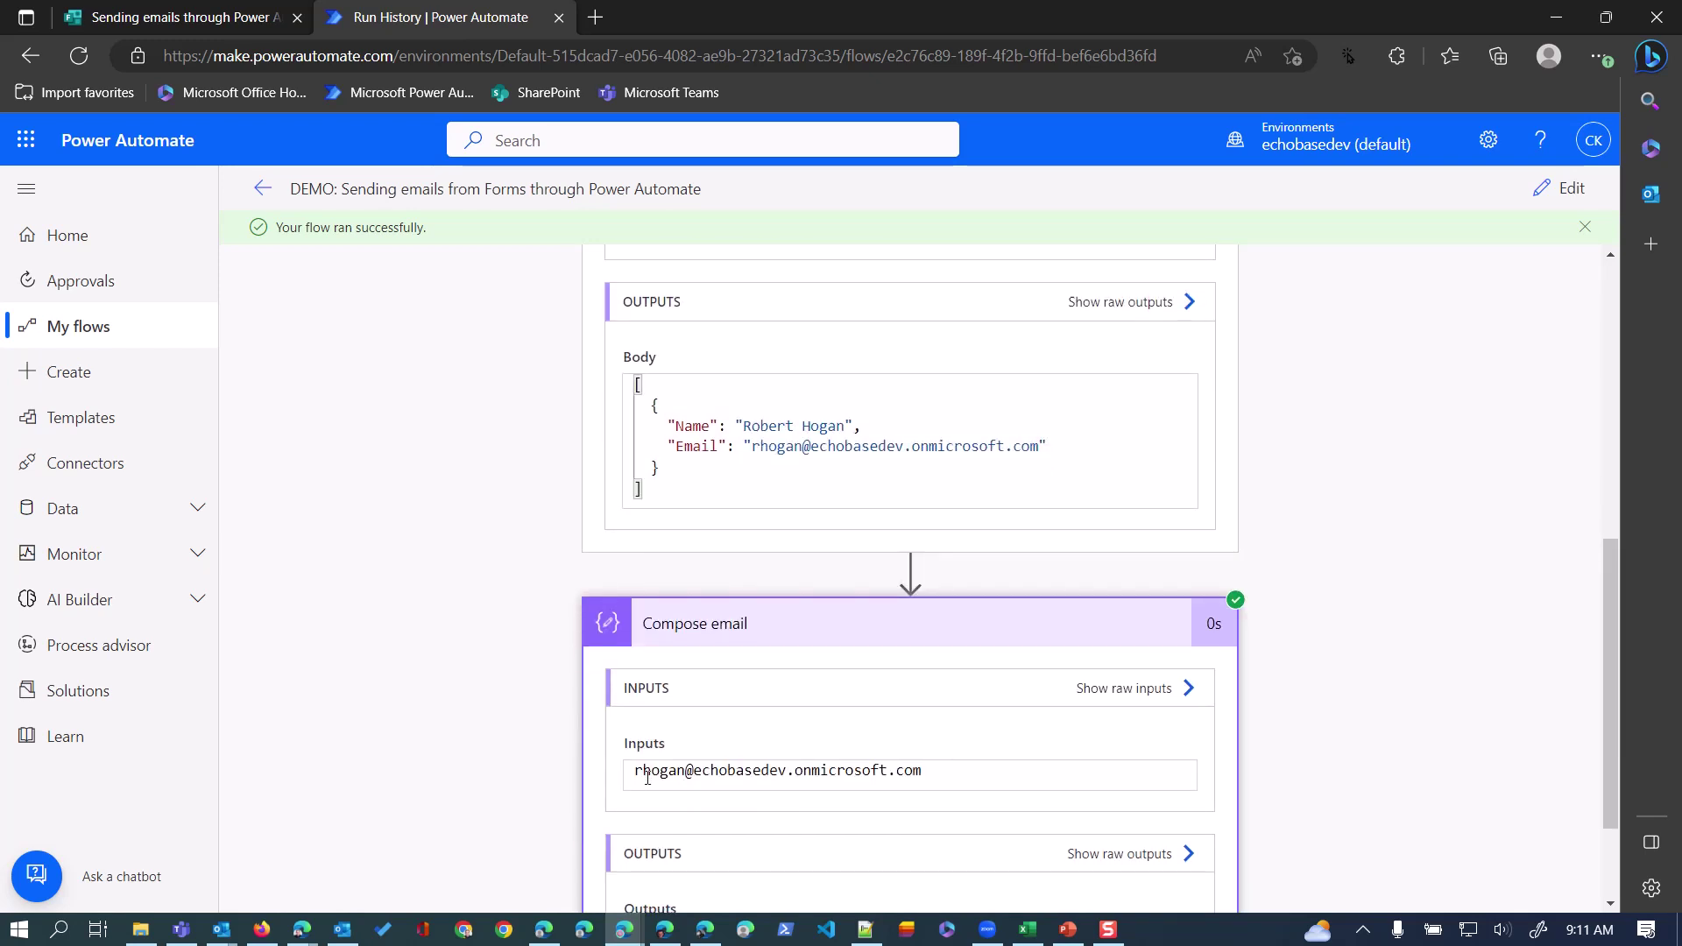
pyautogui.click(992, 781)
# - Add the Office 365 Outlook 'Send an email (V2)' action as a new step after Compose email
pyautogui.click(1562, 193)
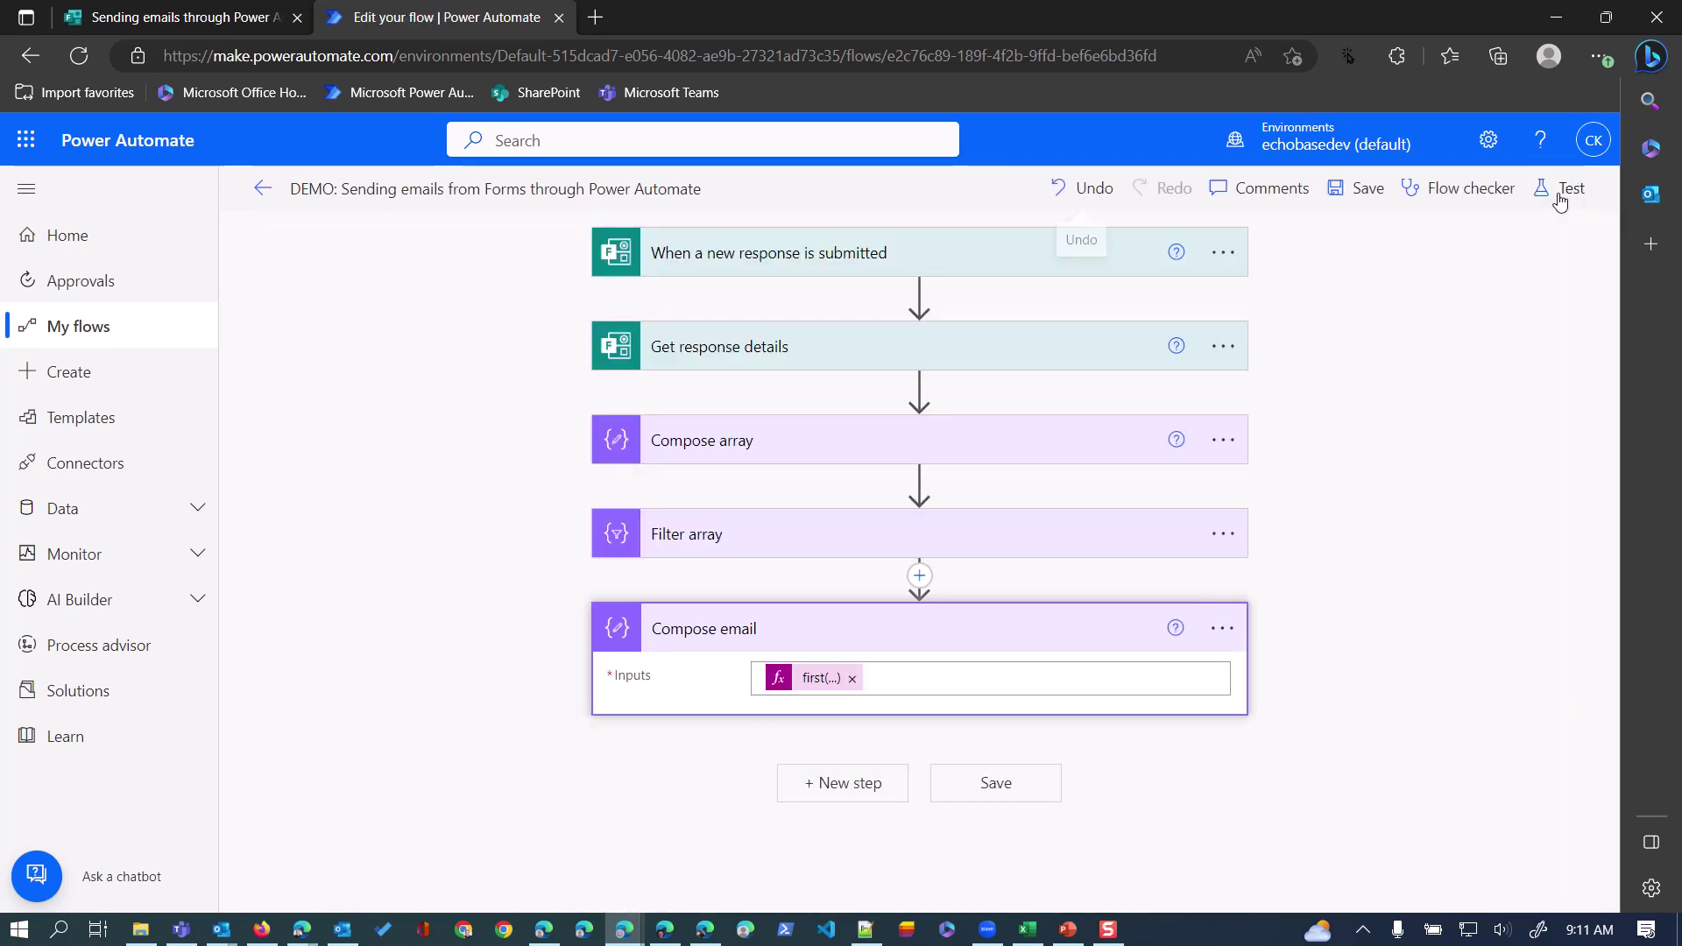
pyautogui.click(850, 783)
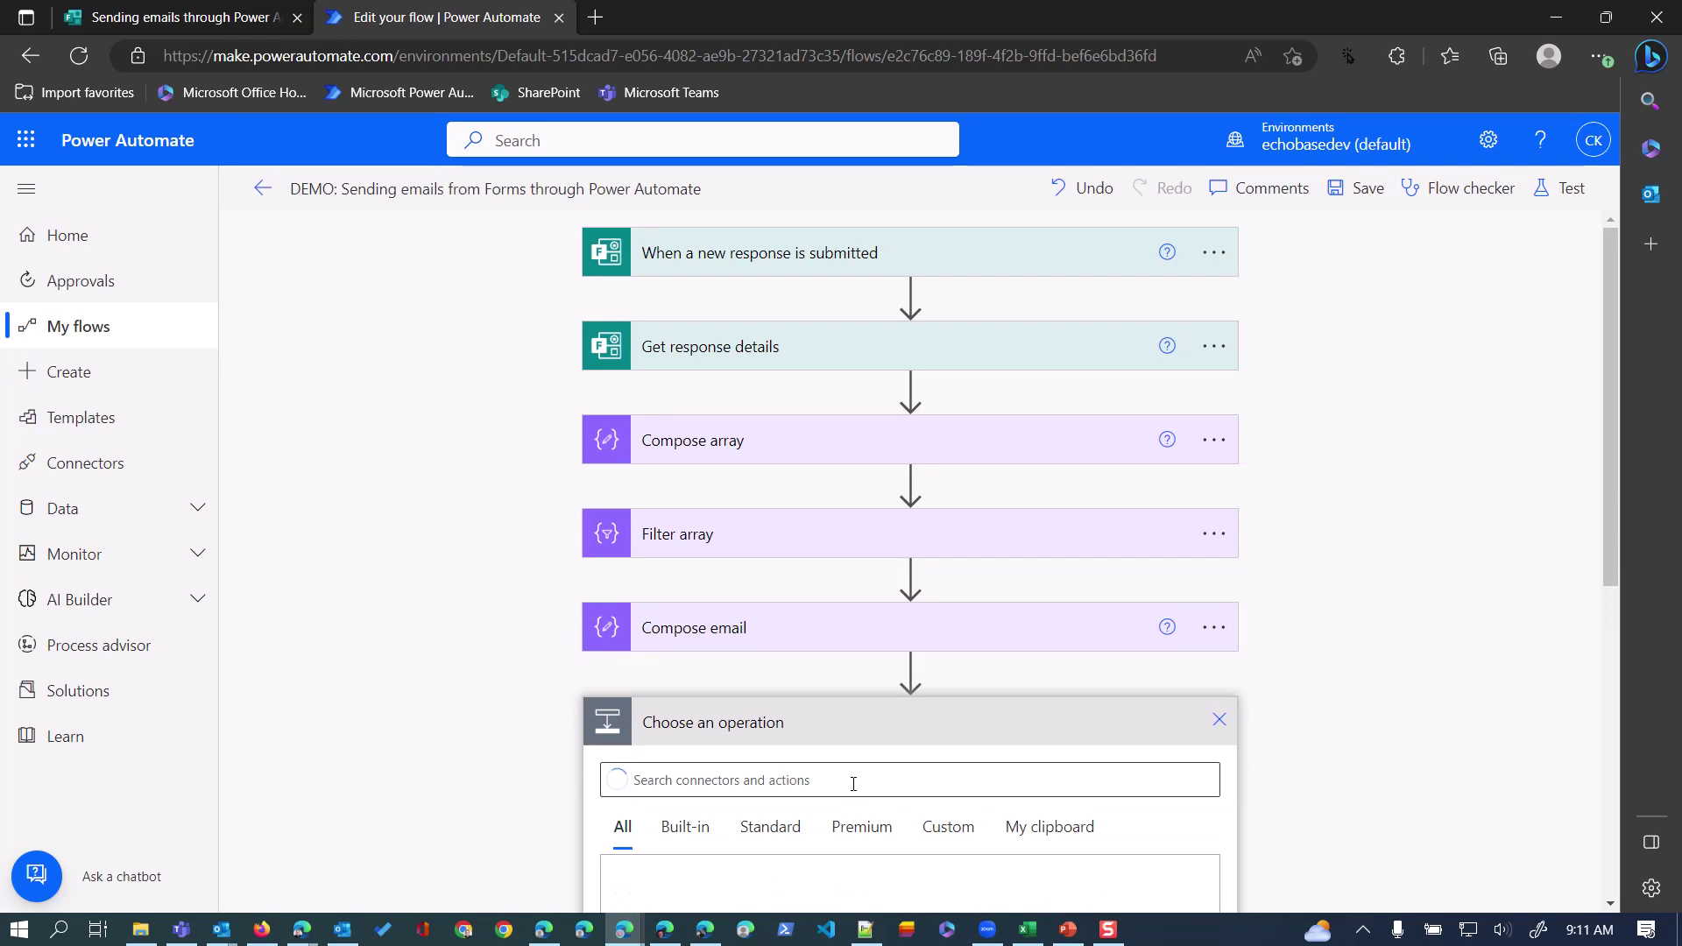
pyautogui.write('send email')
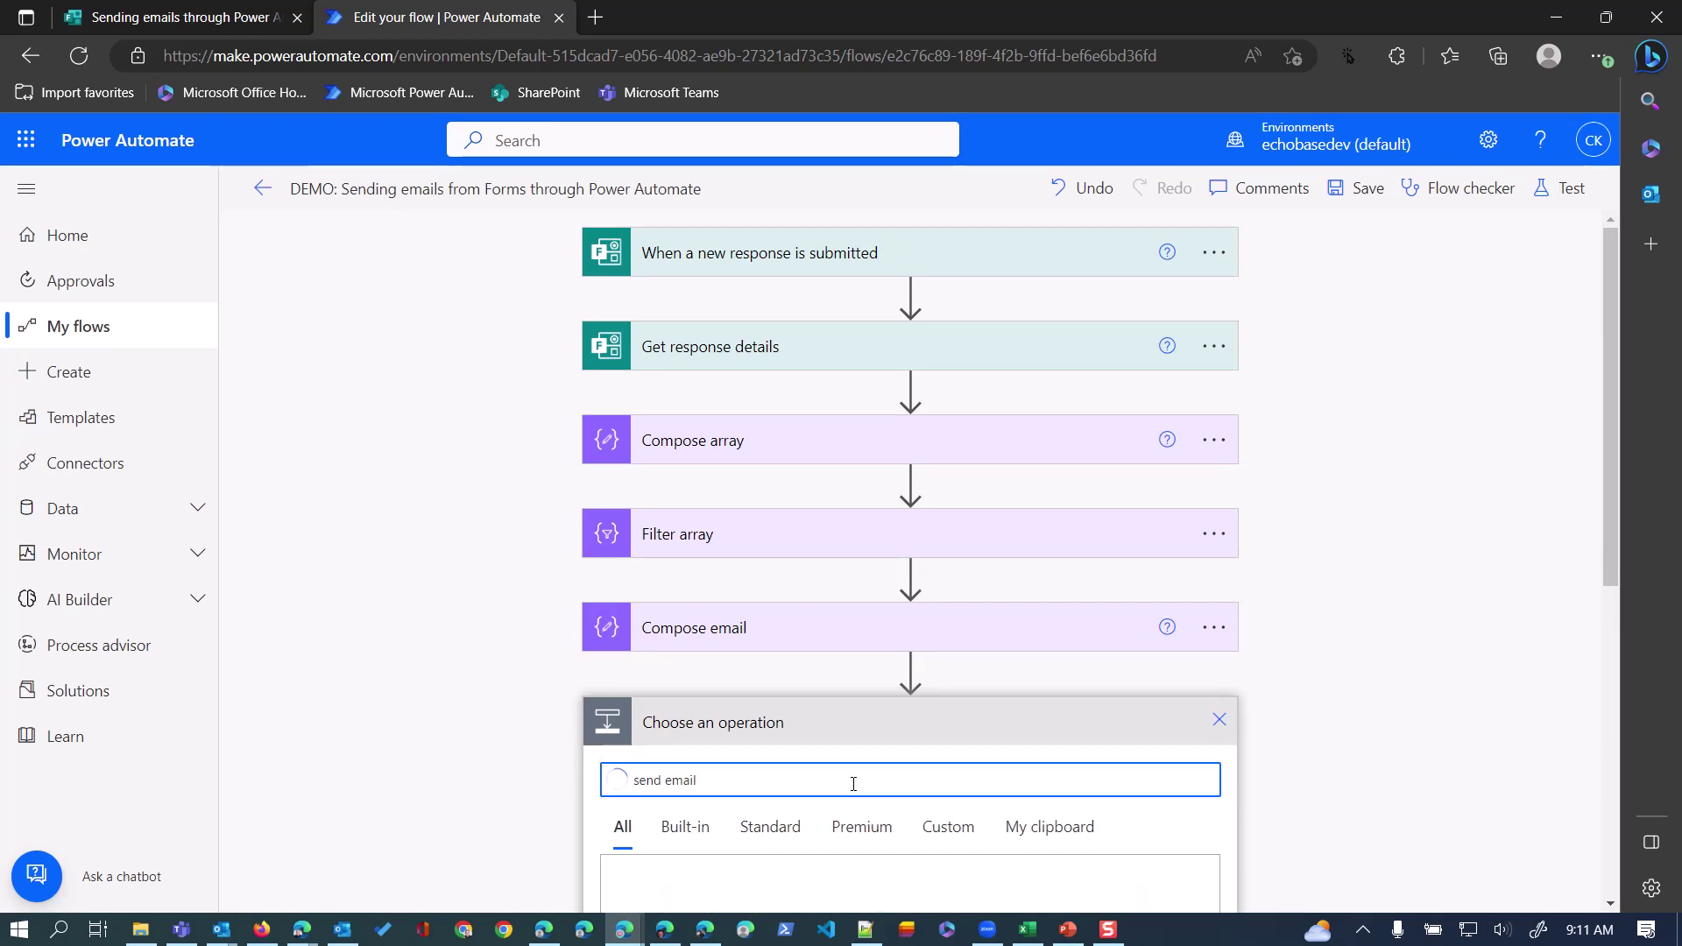
pyautogui.scroll(-4, 771, 679)
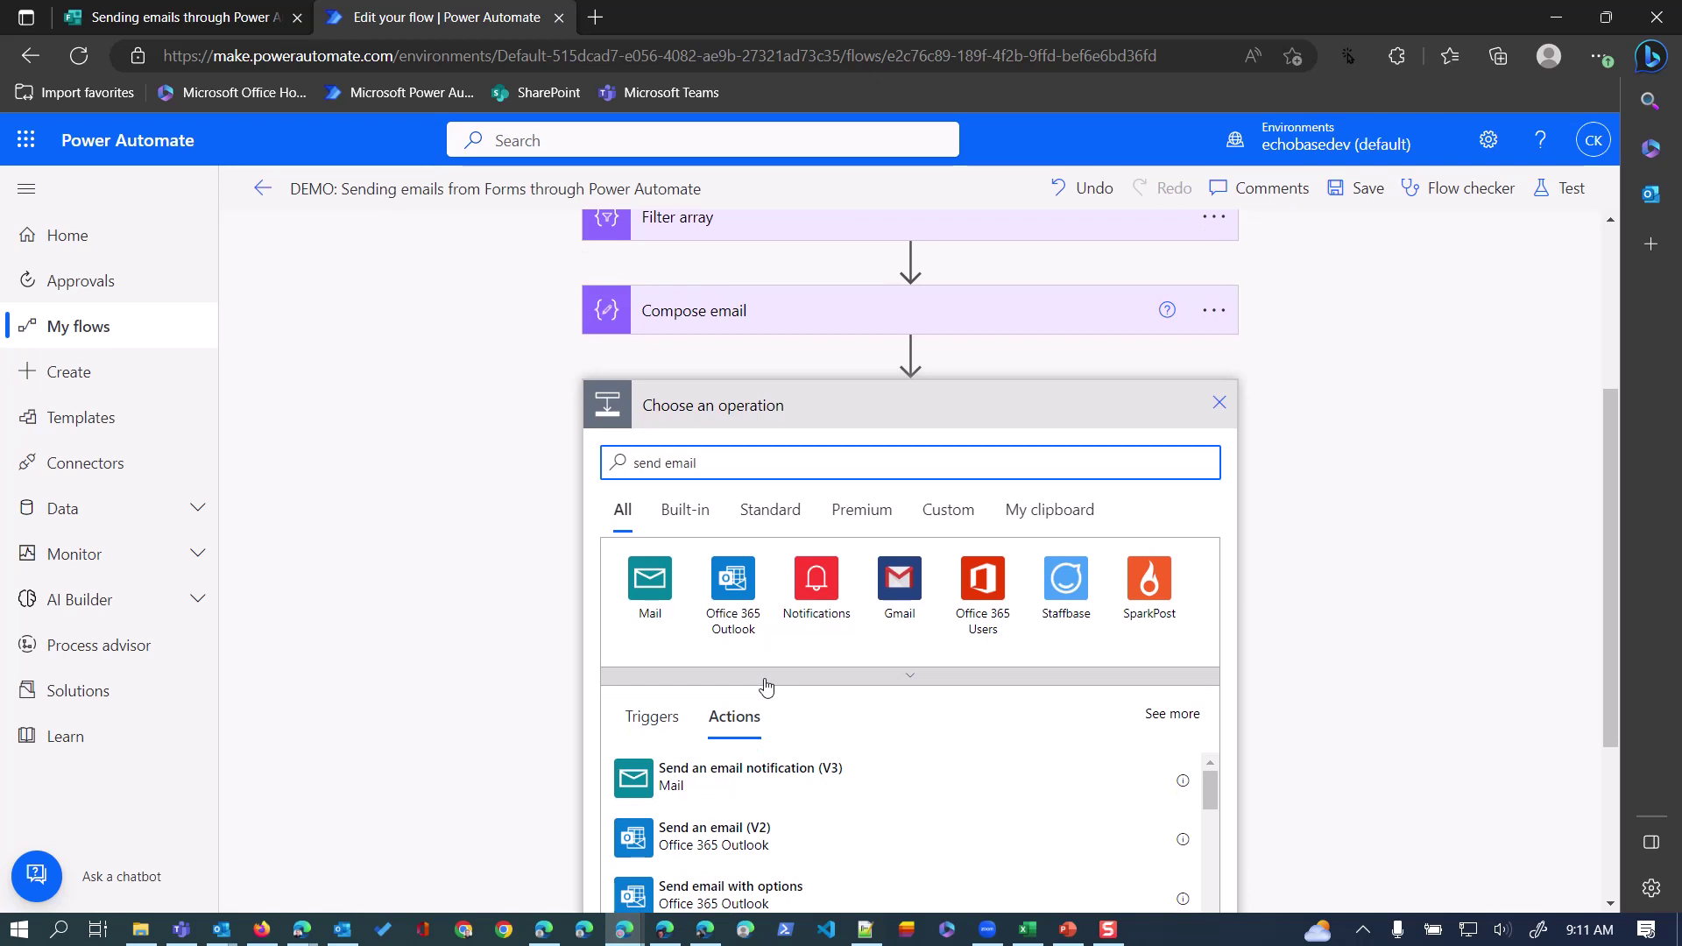
pyautogui.click(644, 840)
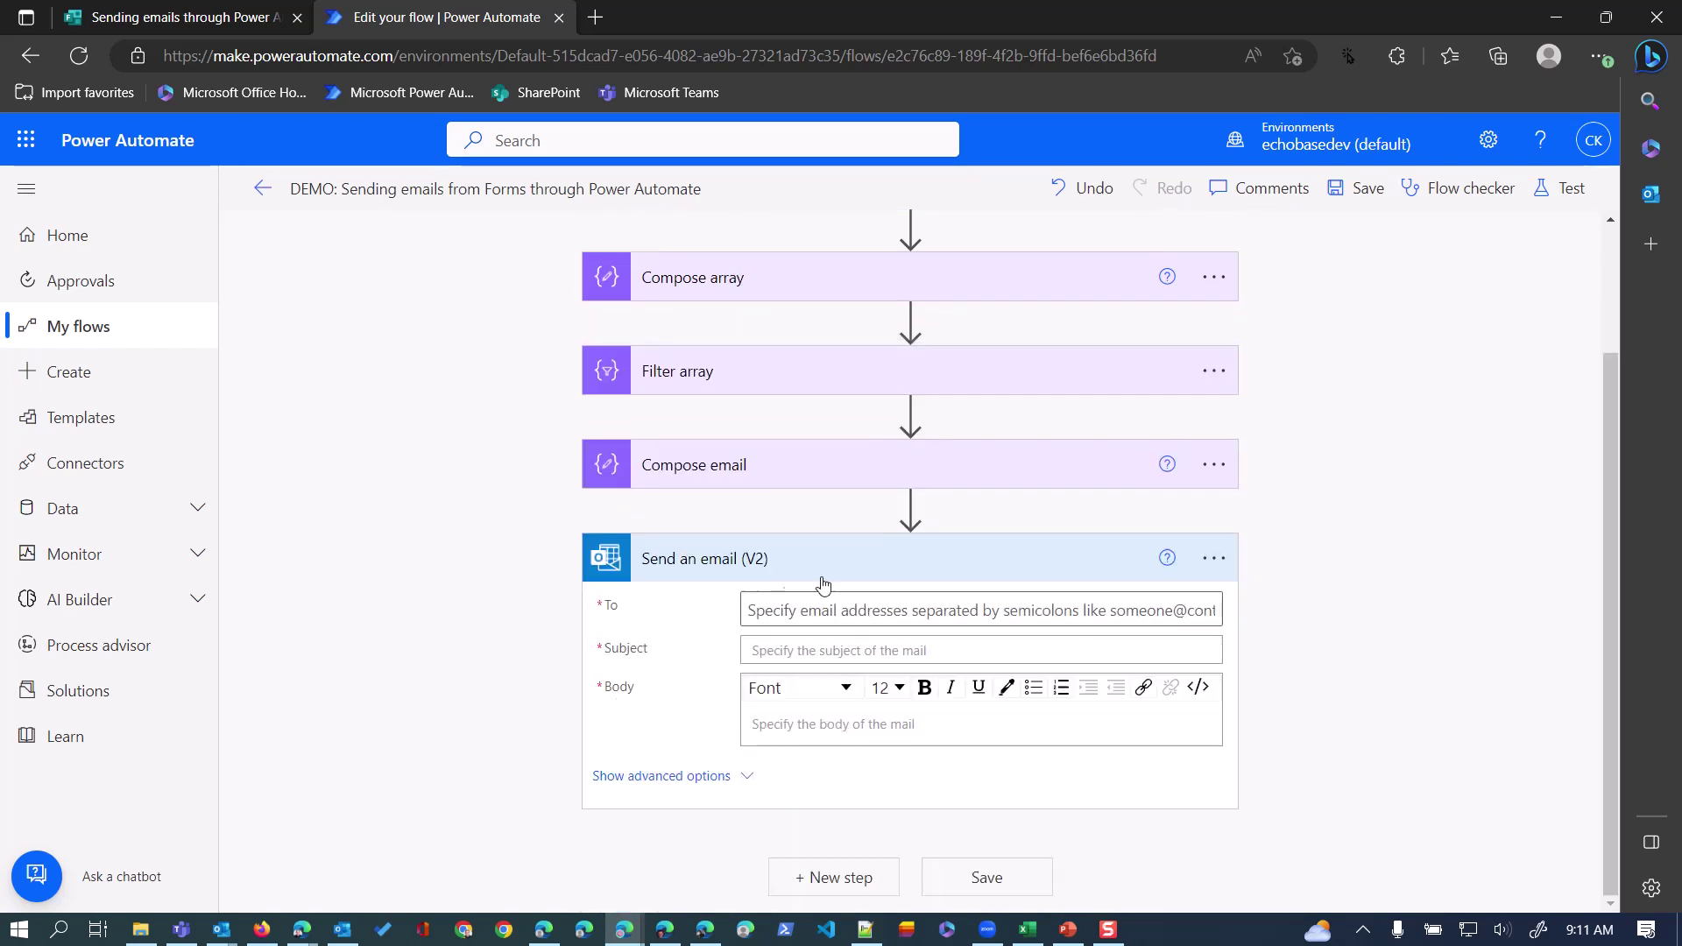
# - Open the dynamic content list for the email's To field
pyautogui.click(828, 605)
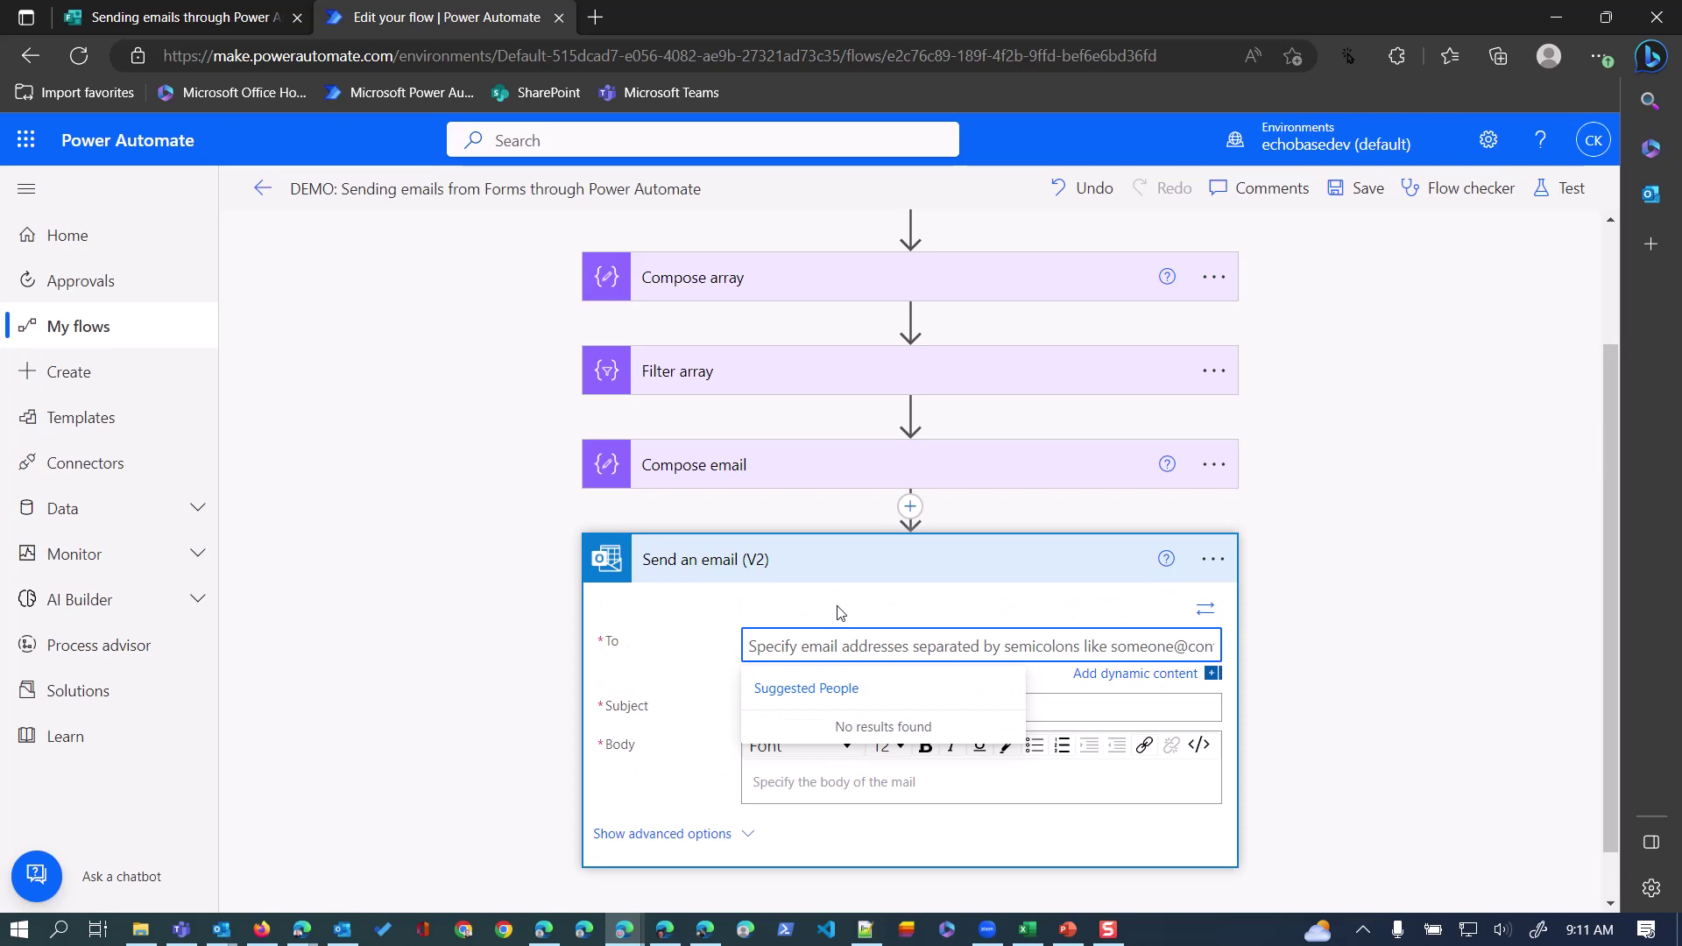
pyautogui.click(1163, 675)
pyautogui.scroll(-2, 1164, 680)
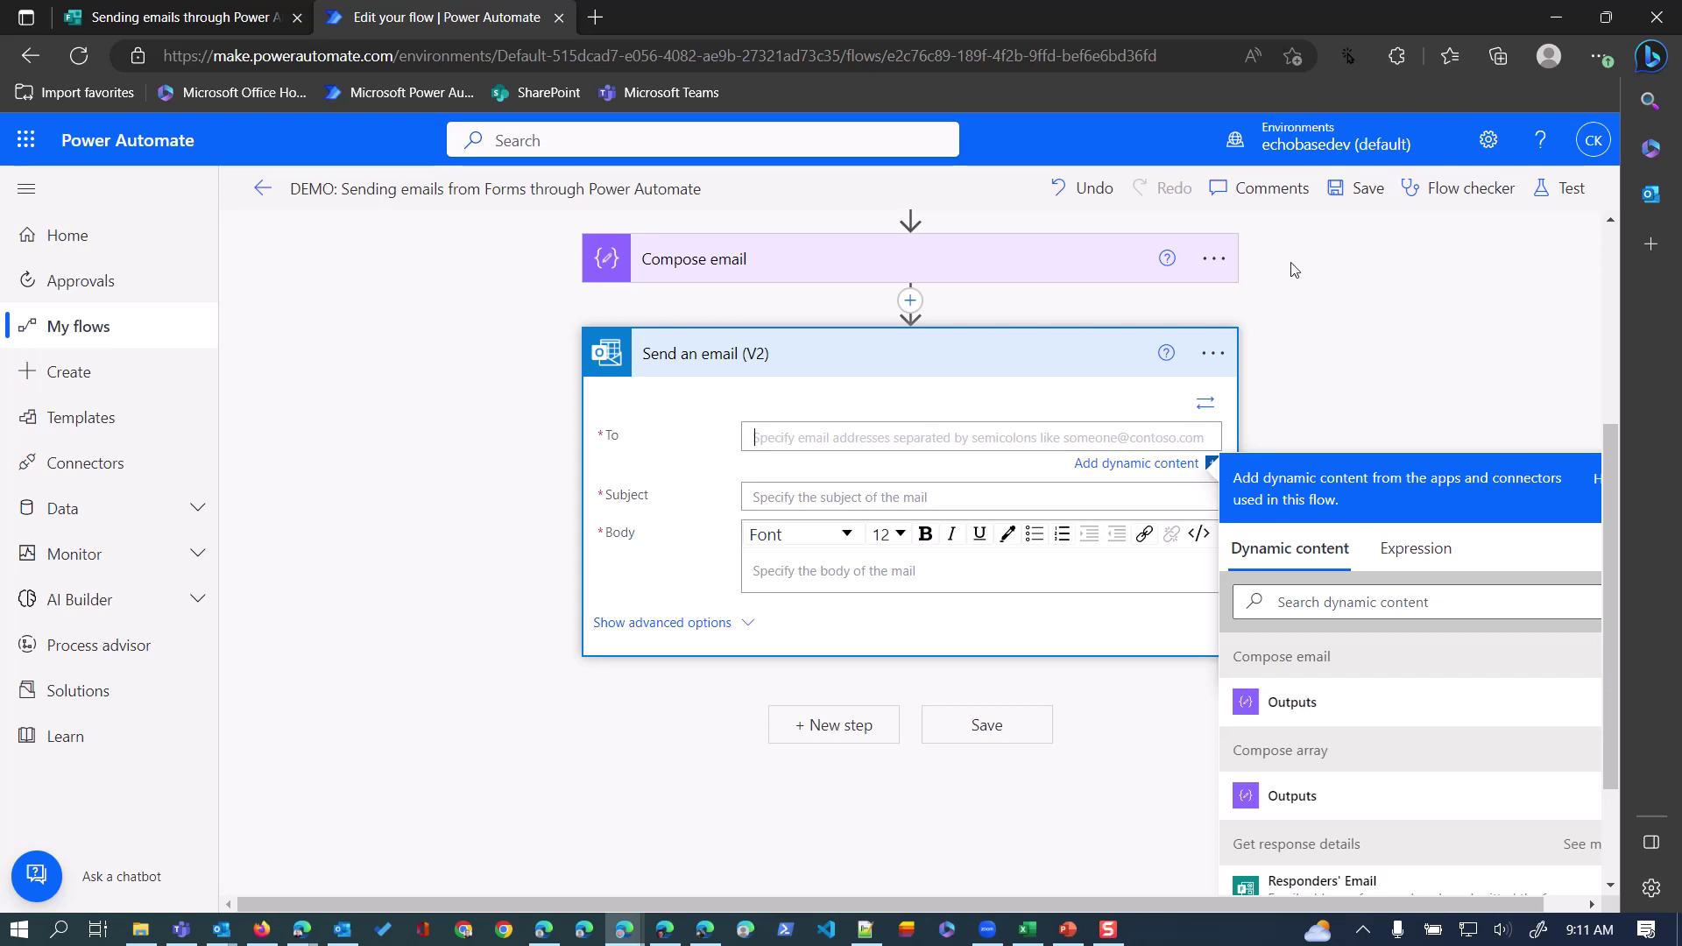
pyautogui.scroll(2, 898, 476)
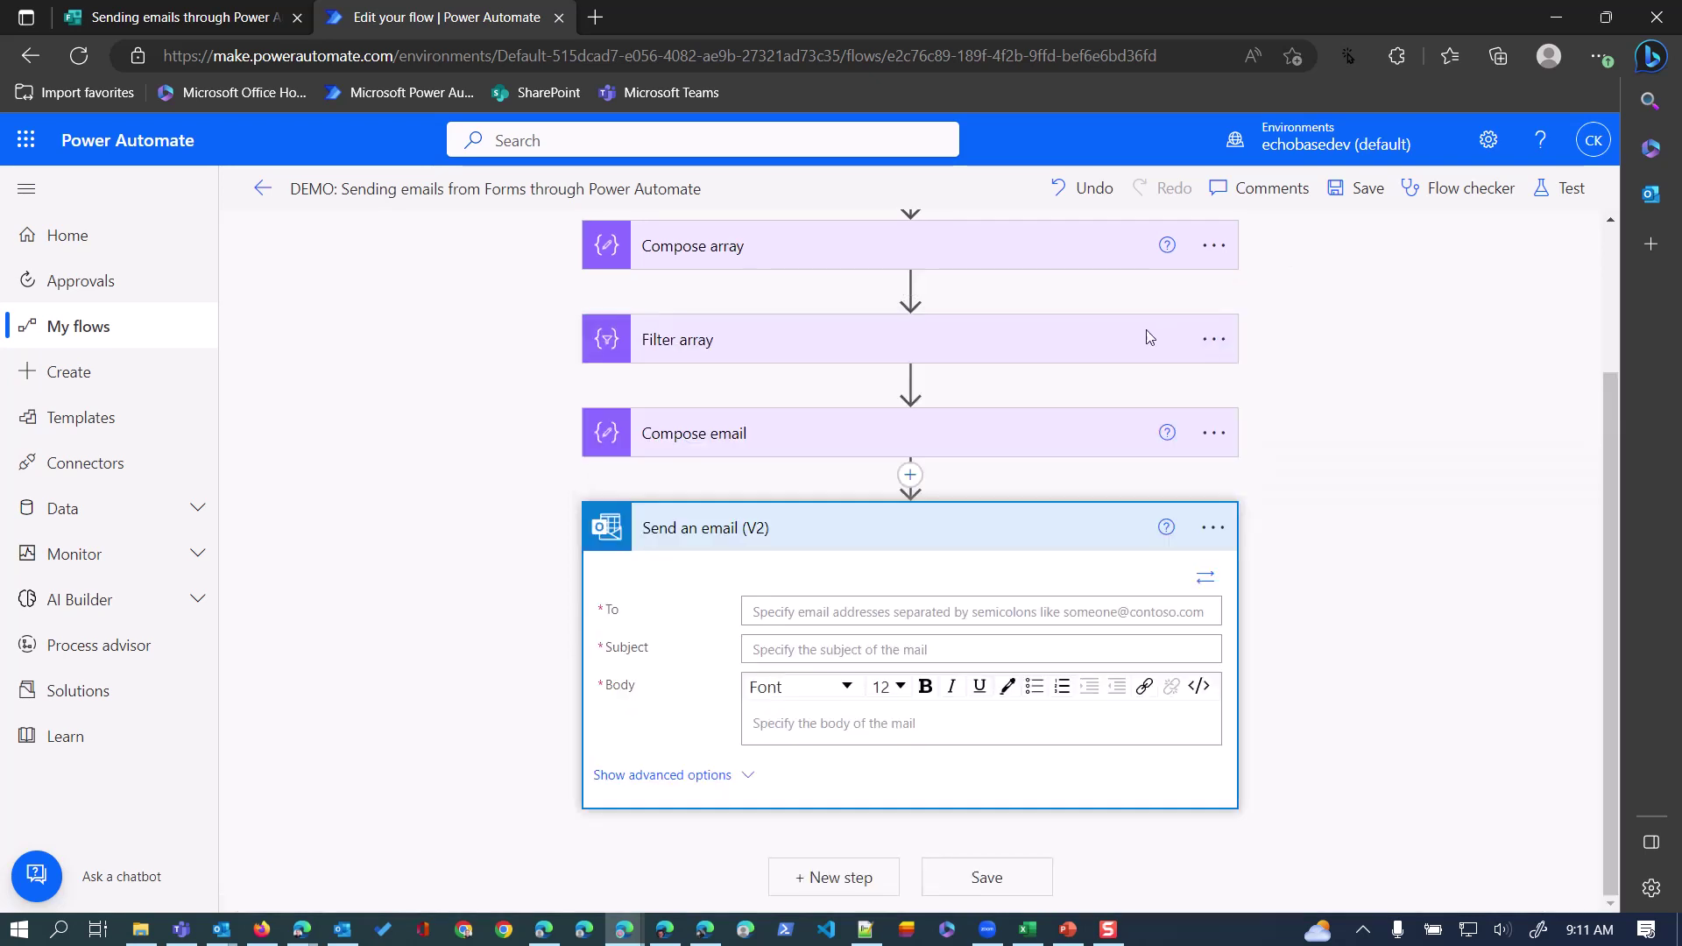
# - Copy the first(...) filtered-email expression from the Compose email step
pyautogui.click(833, 438)
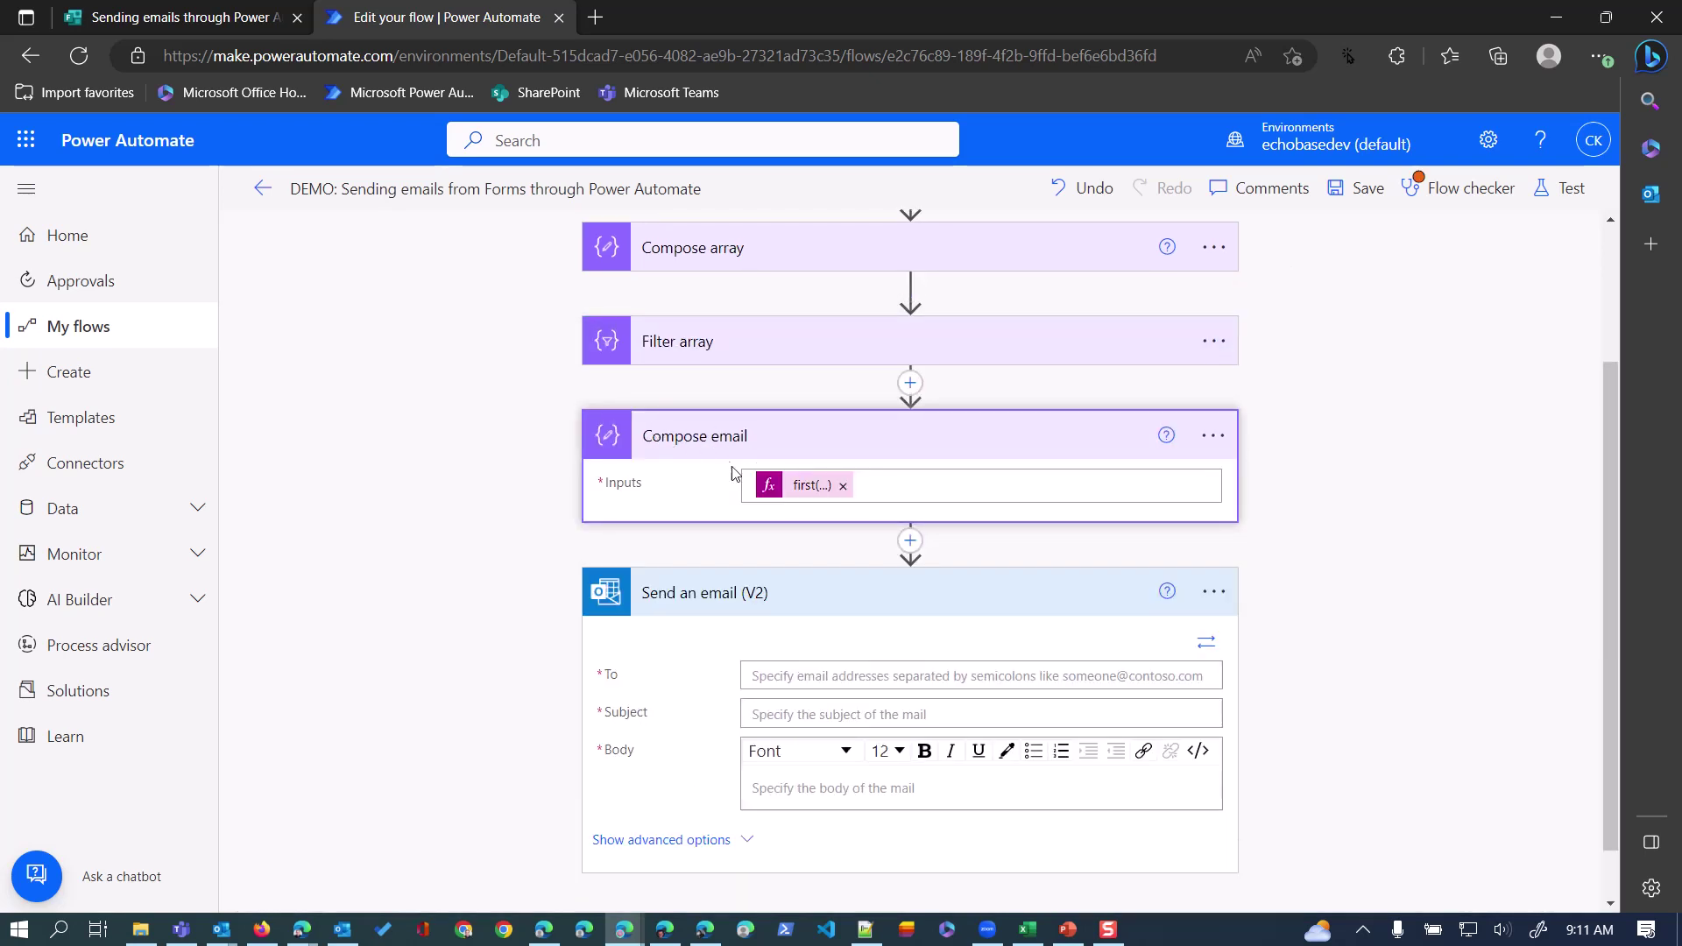
pyautogui.doubleClick(800, 487)
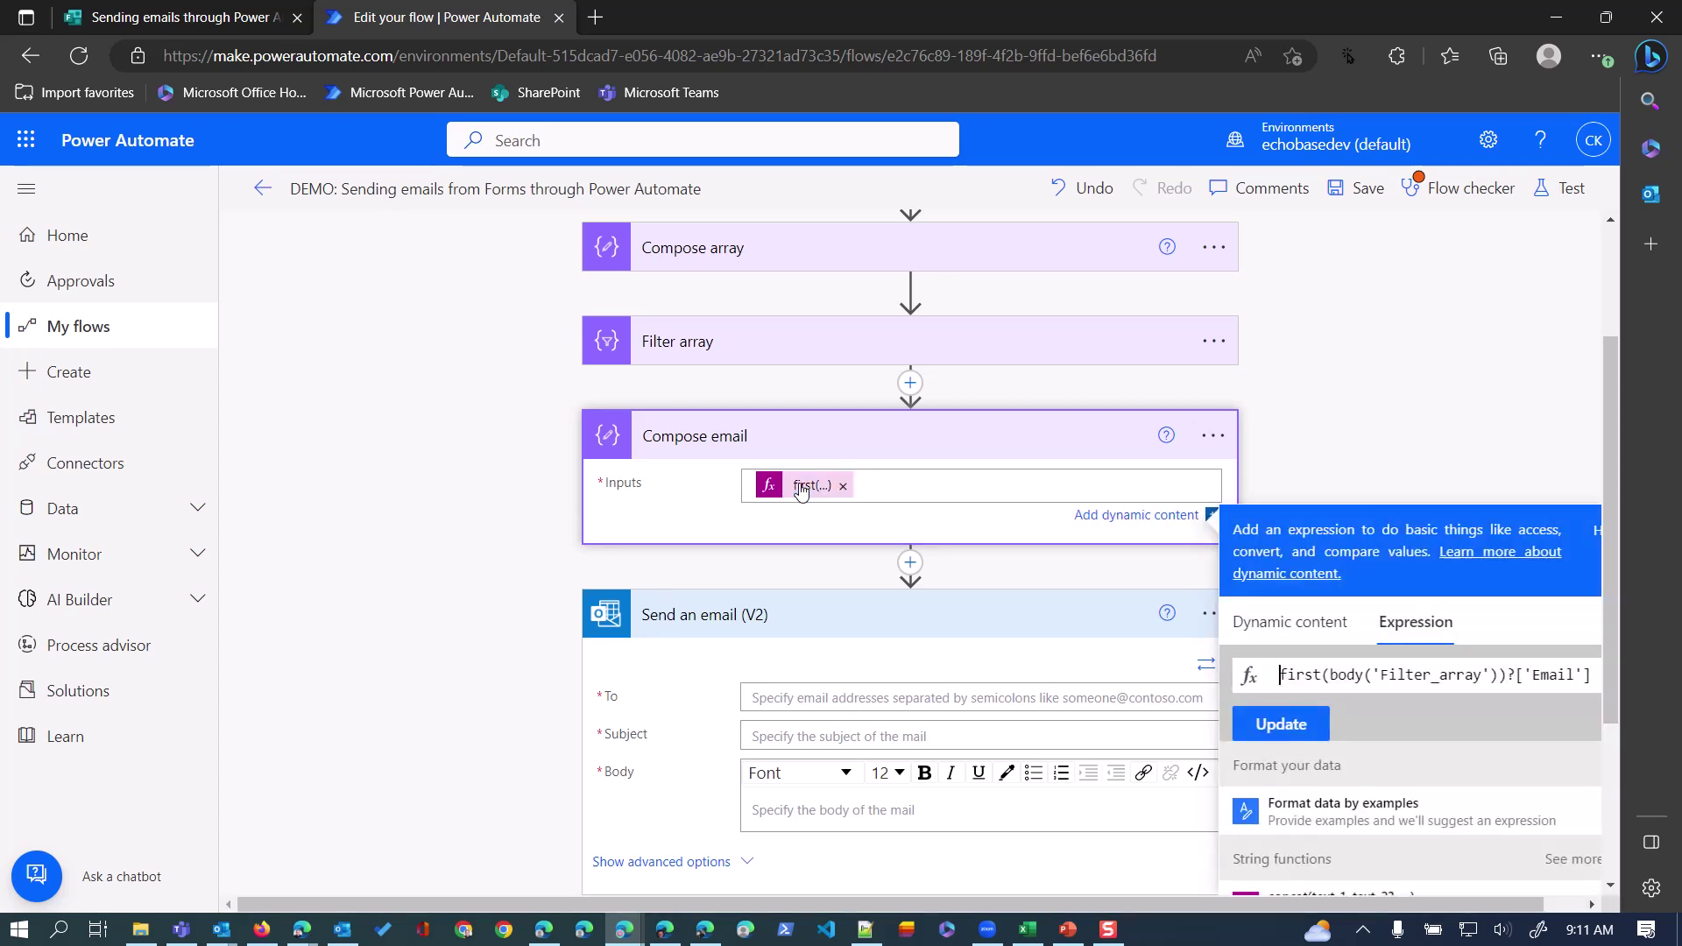
pyautogui.tripleClick(1315, 677)
pyautogui.hotkey('ctrl', 'c')
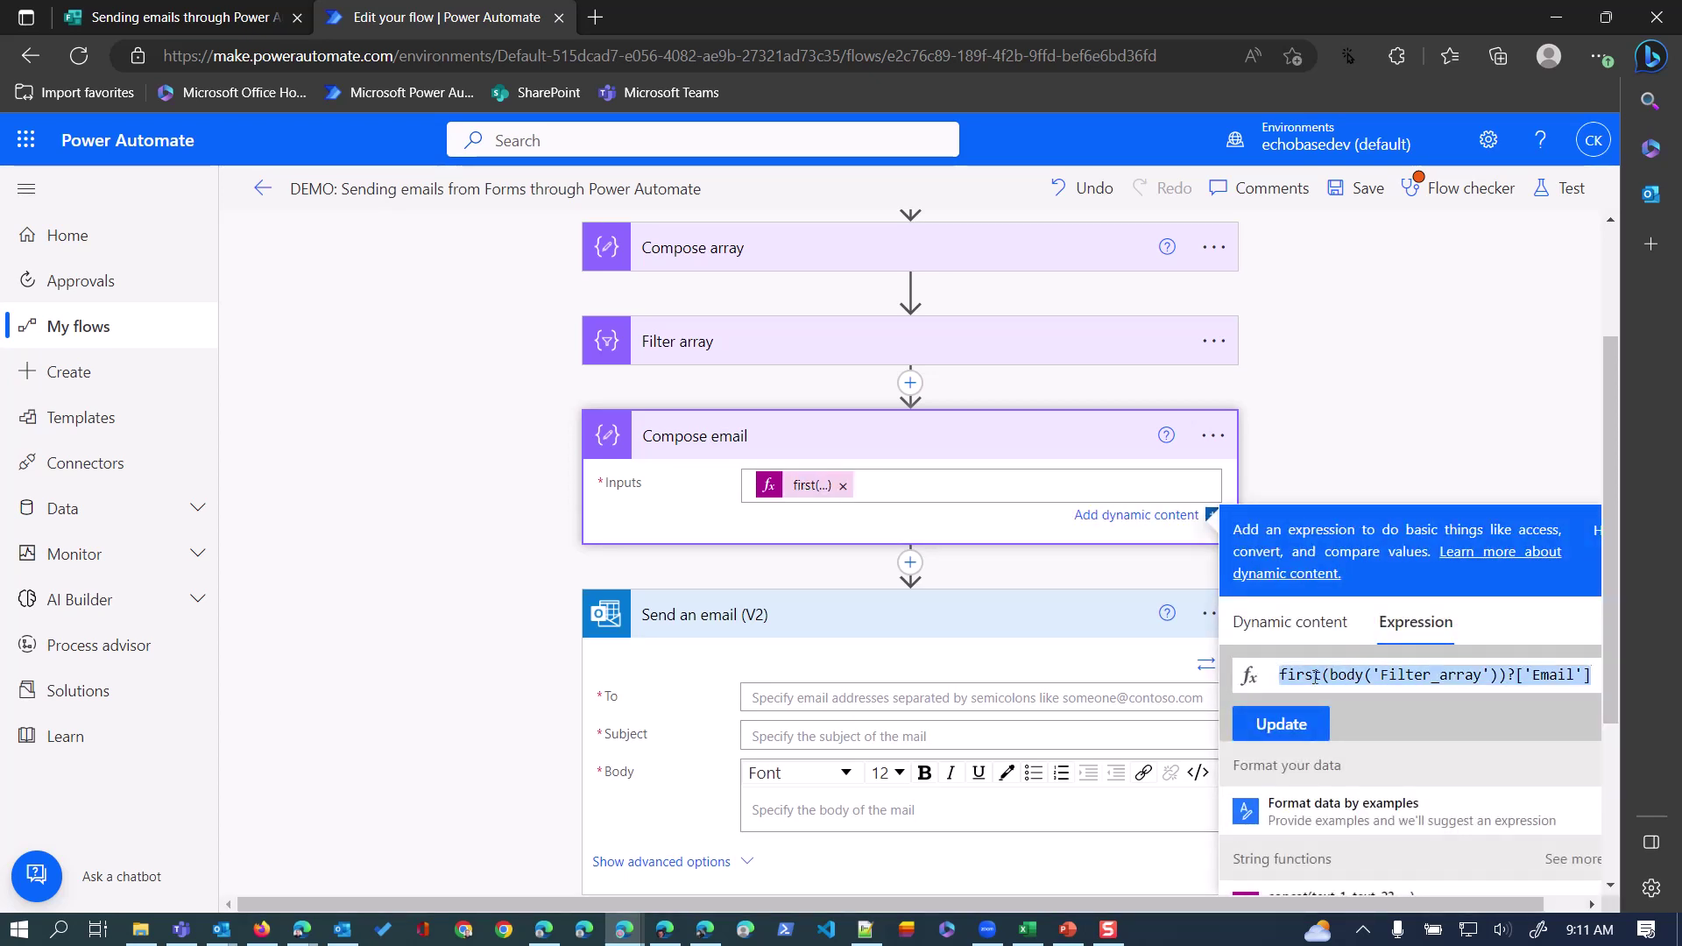
pyautogui.click(1286, 724)
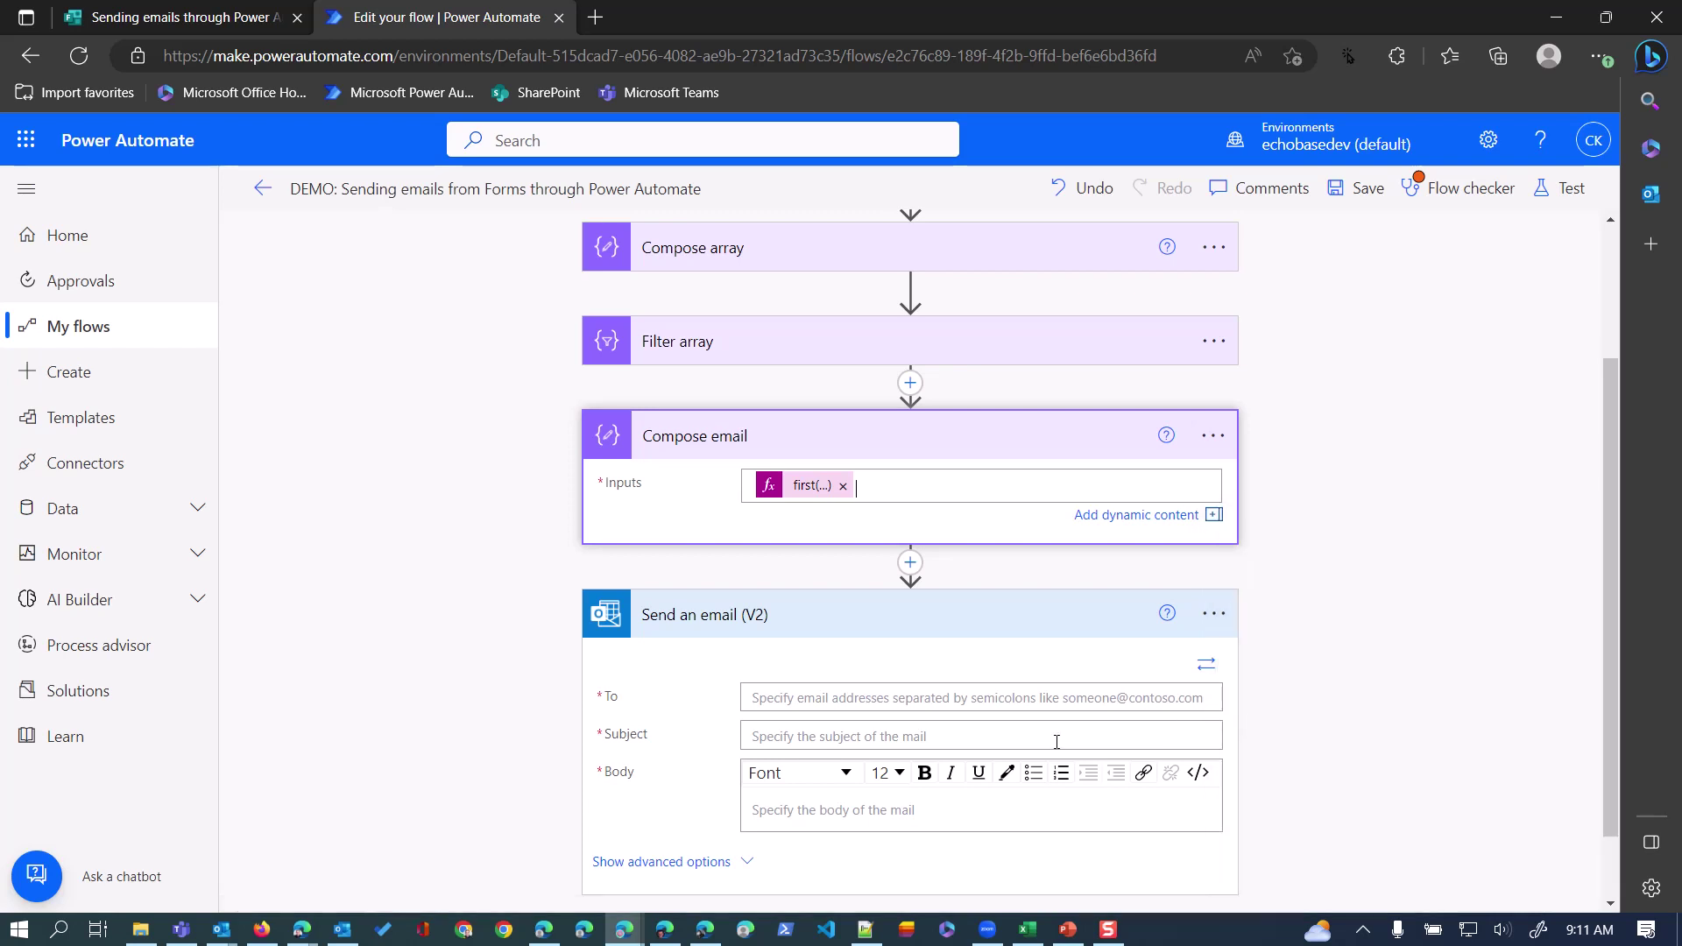
# - Paste the first(...) expression into the email's To field
pyautogui.click(970, 697)
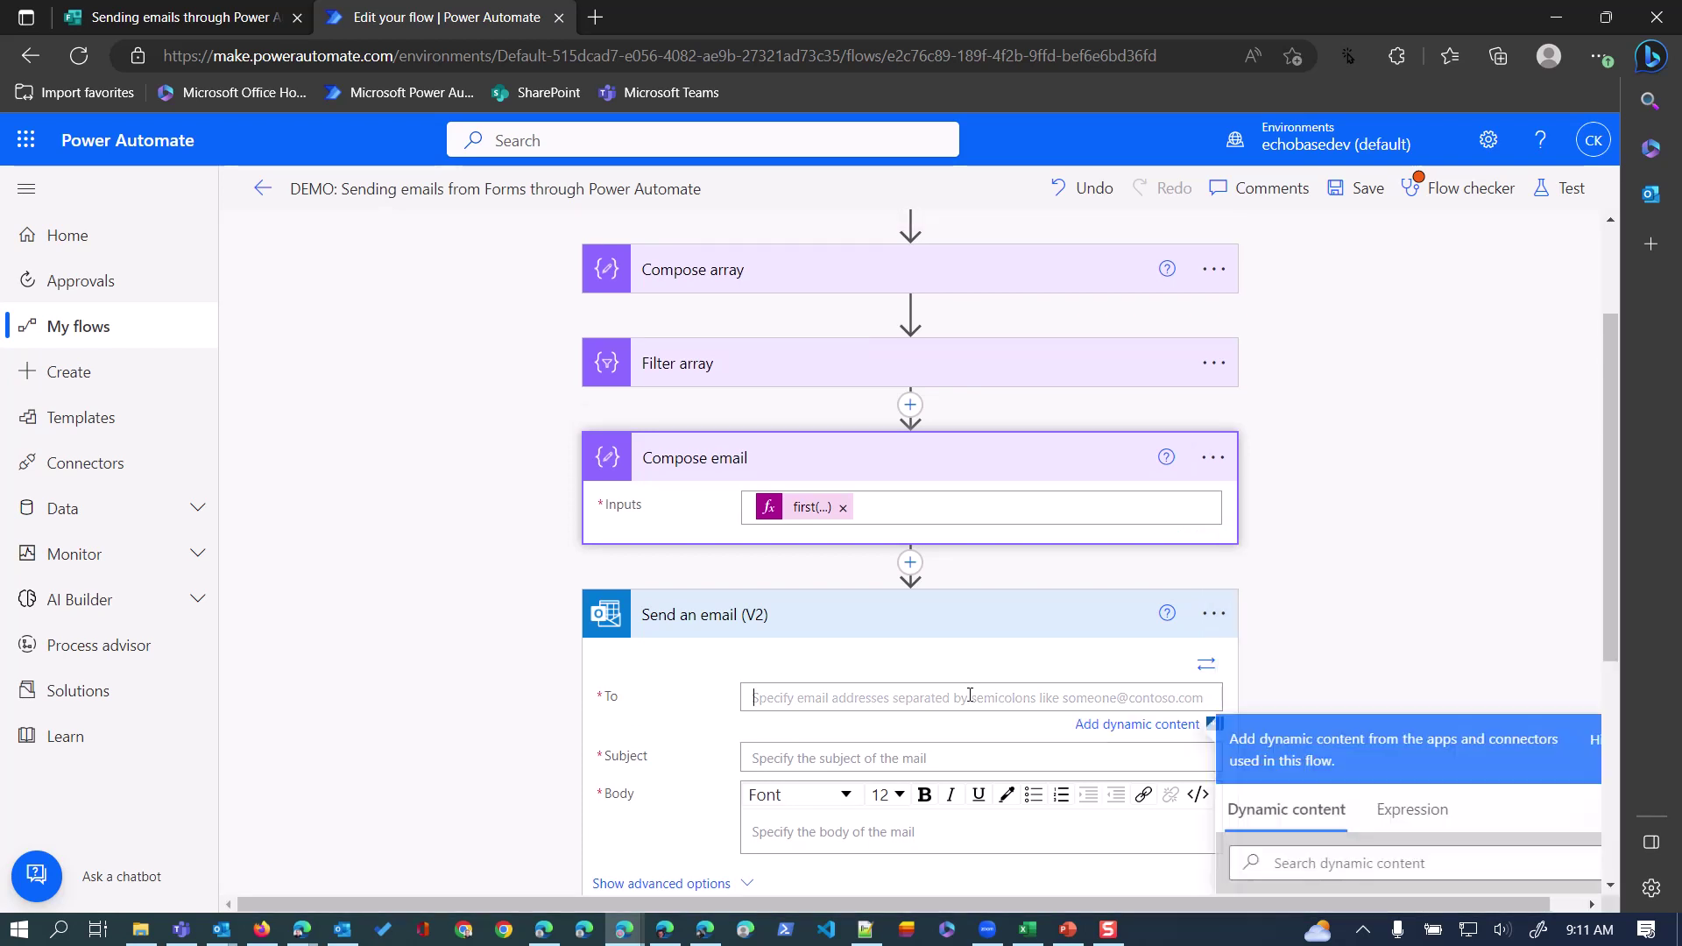
pyautogui.click(1413, 831)
pyautogui.hotkey('ctrl', 'v')
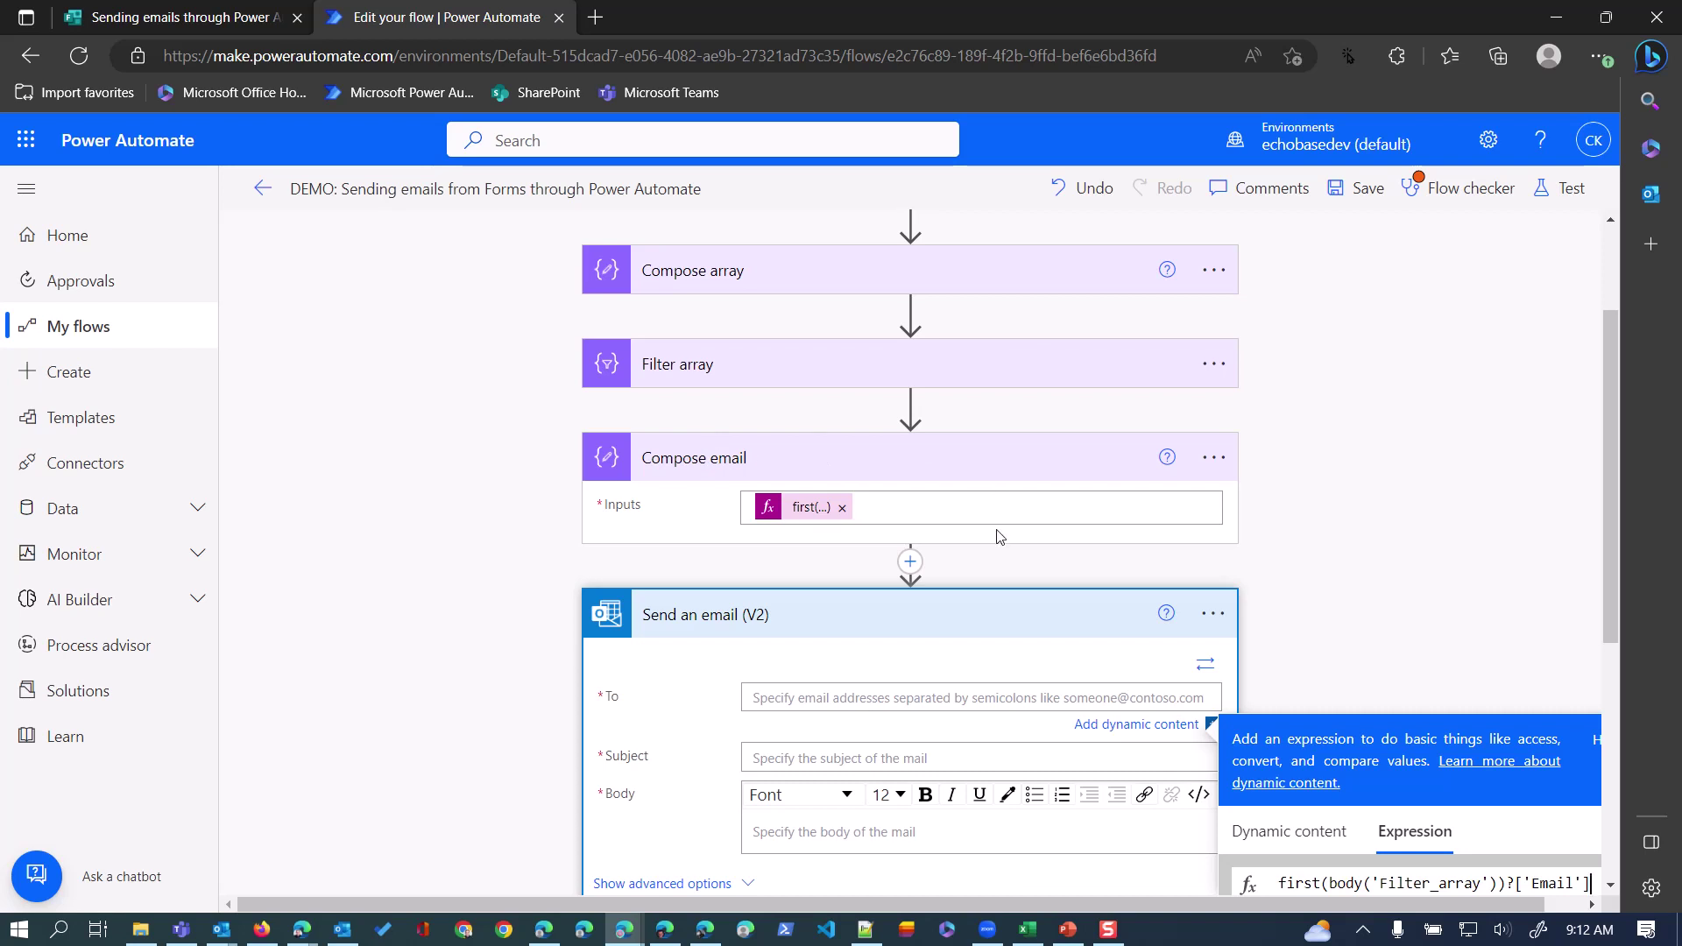
pyautogui.scroll(-3, 1458, 659)
pyautogui.click(1237, 726)
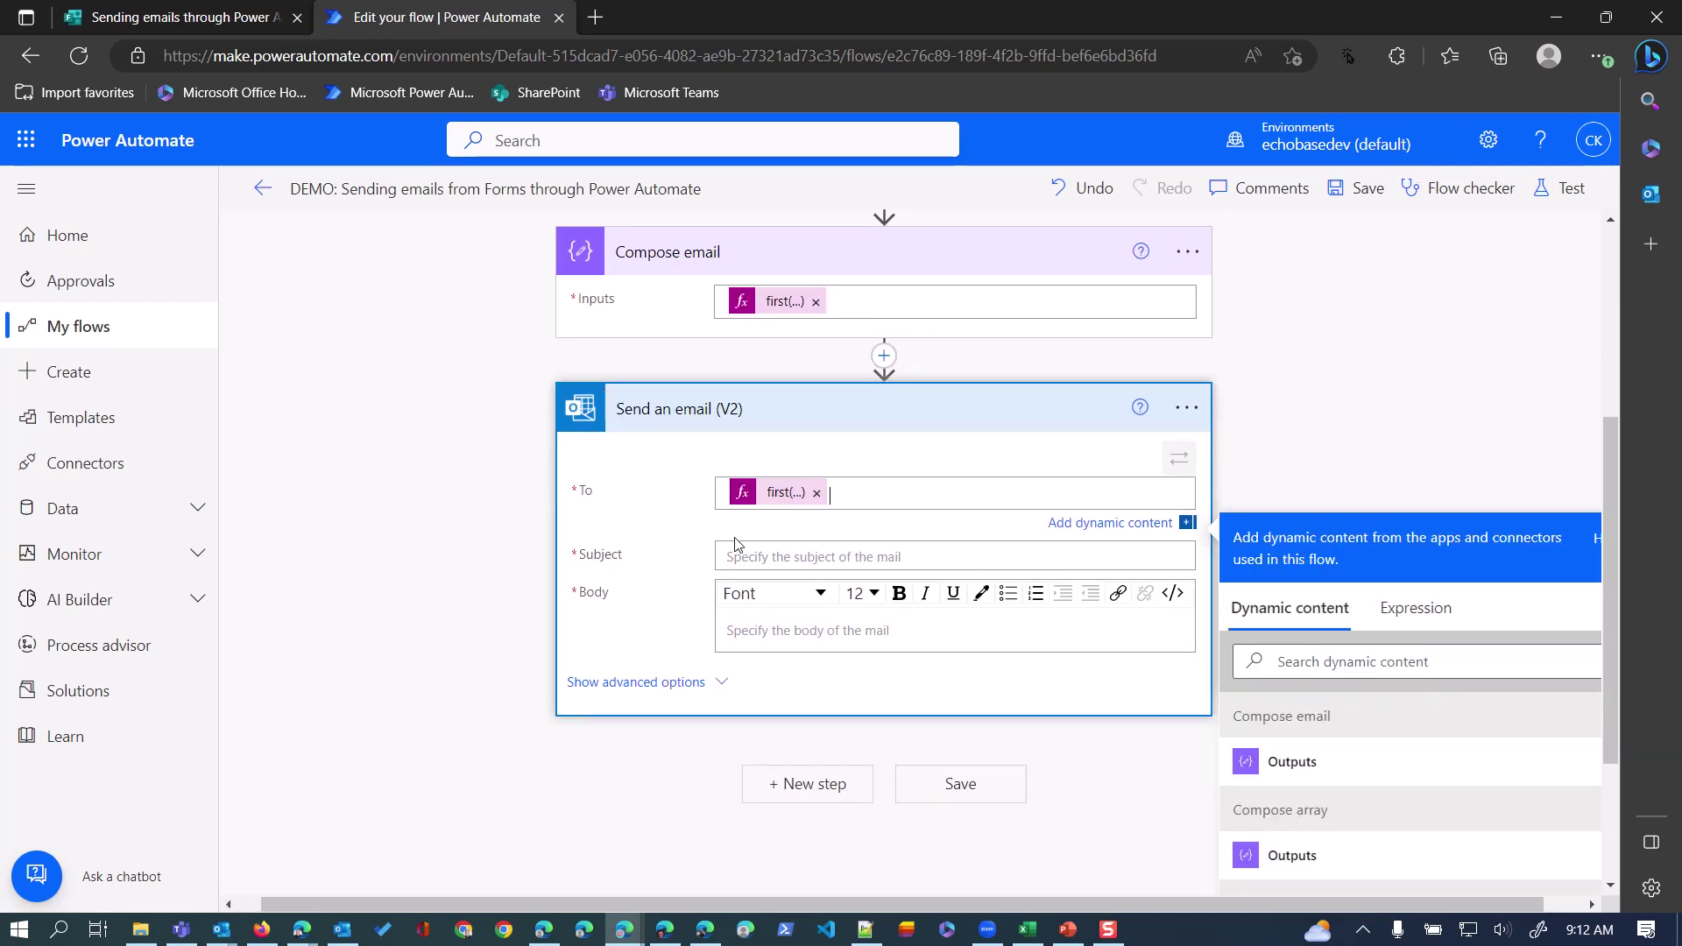
# - Set the email Subject to the form's Subject and the Body to the form's Message
pyautogui.click(756, 556)
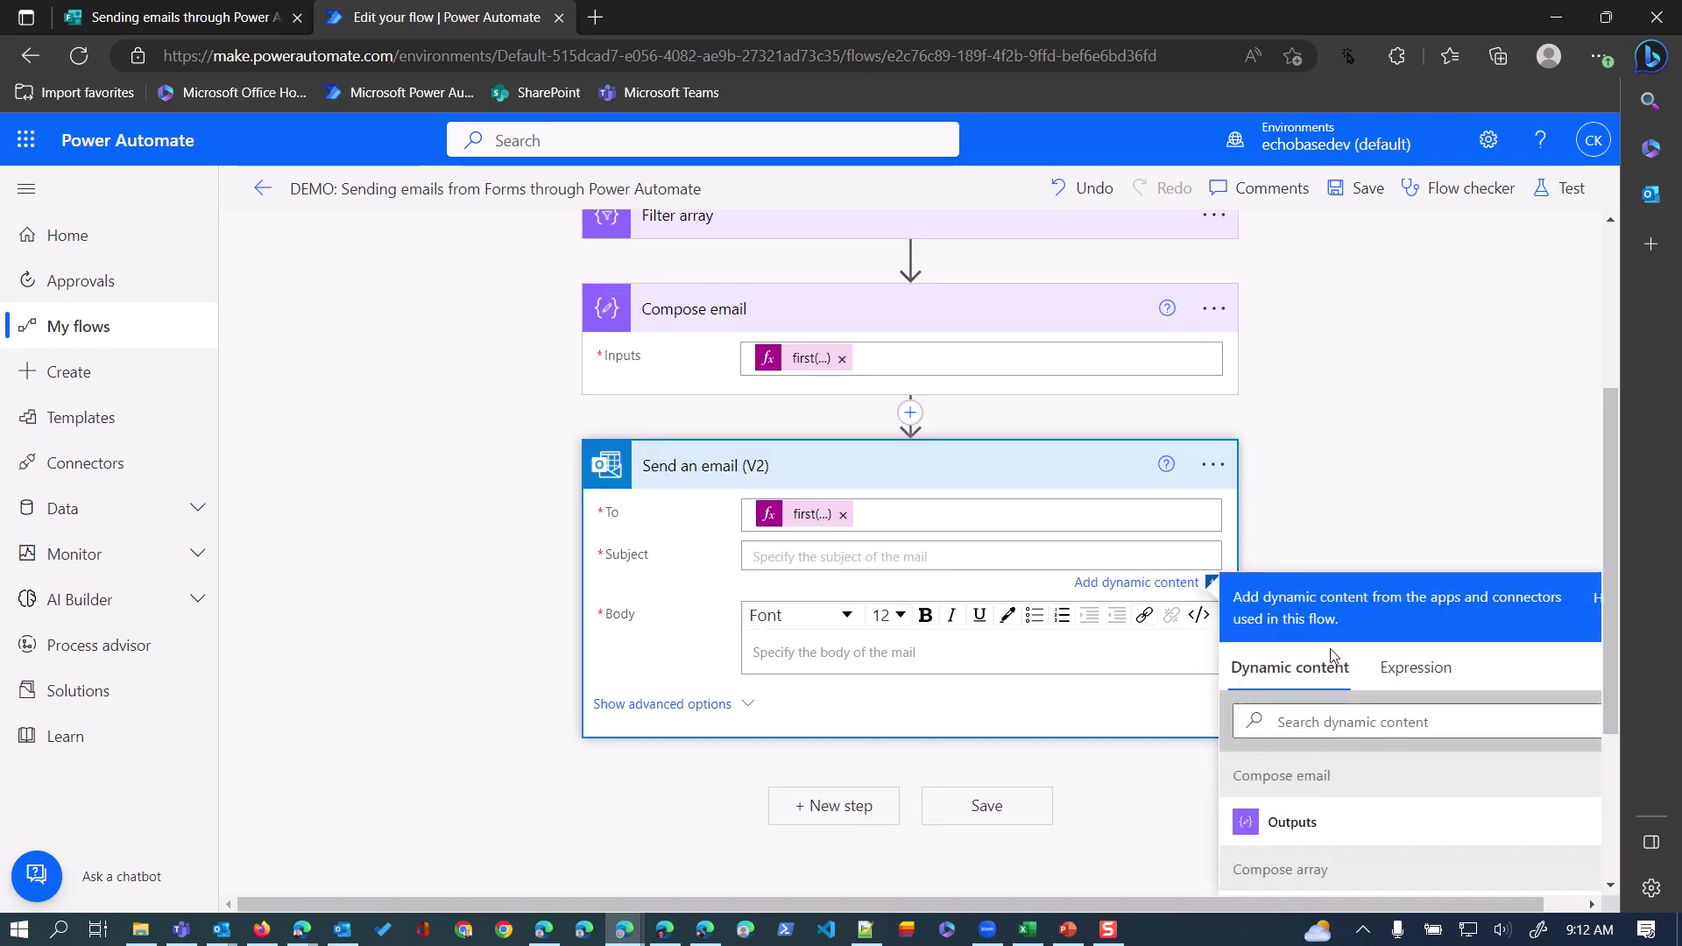
pyautogui.scroll(-3, 1288, 701)
pyautogui.click(1289, 772)
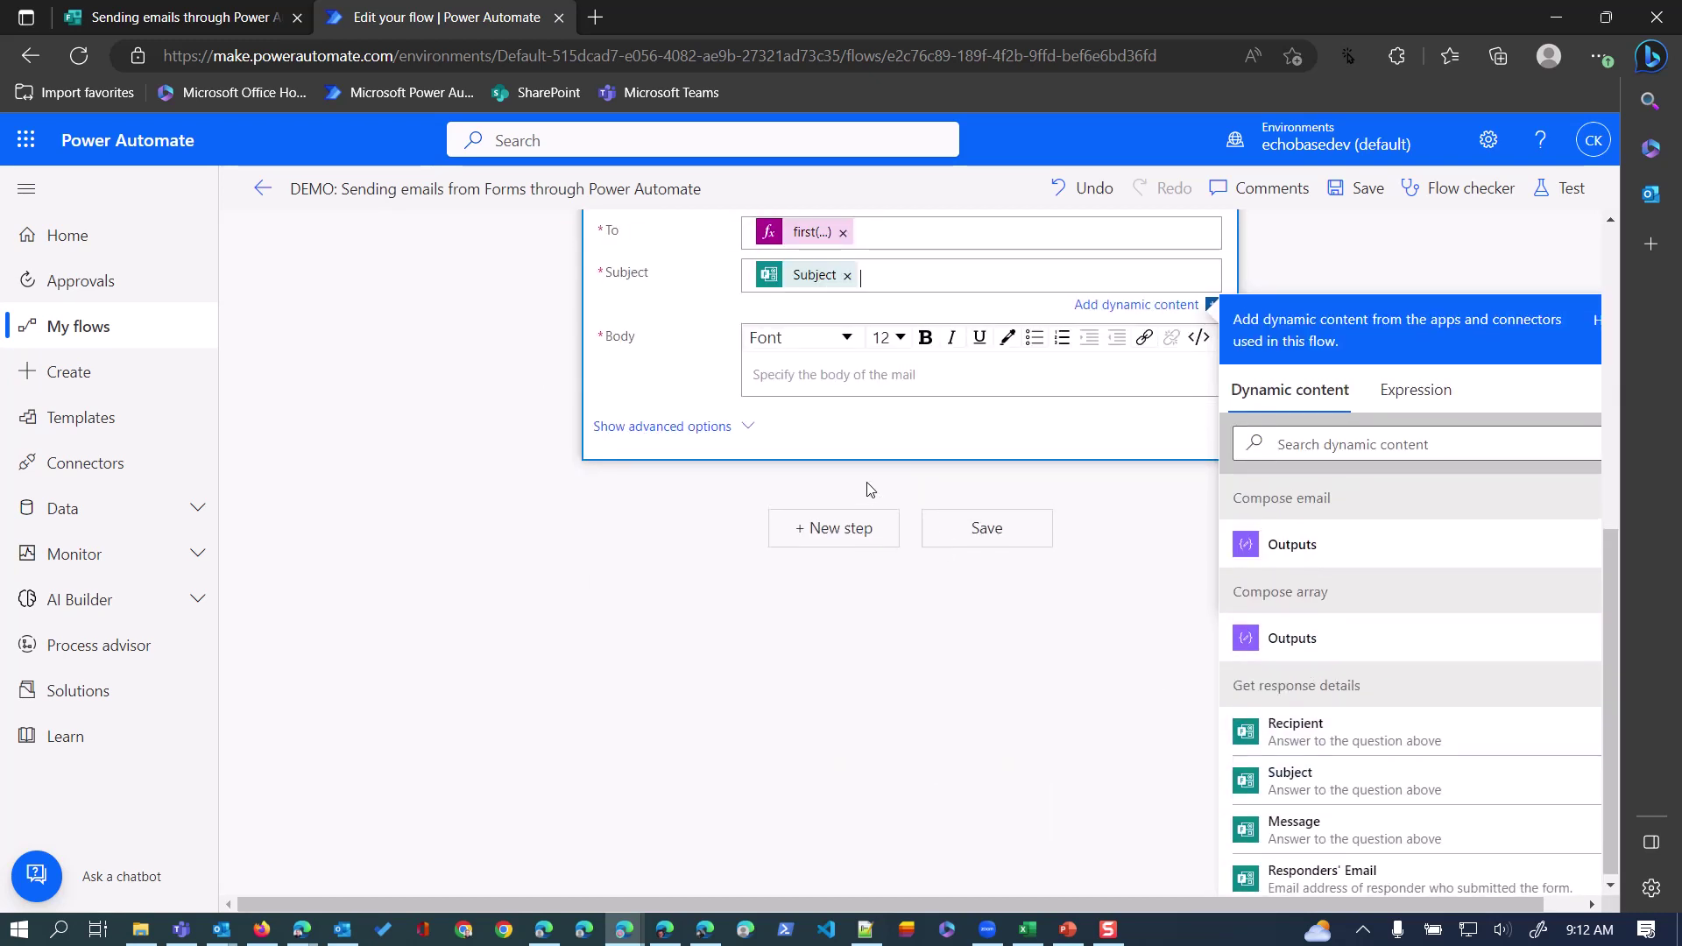
pyautogui.click(839, 378)
pyautogui.scroll(-1, 1276, 855)
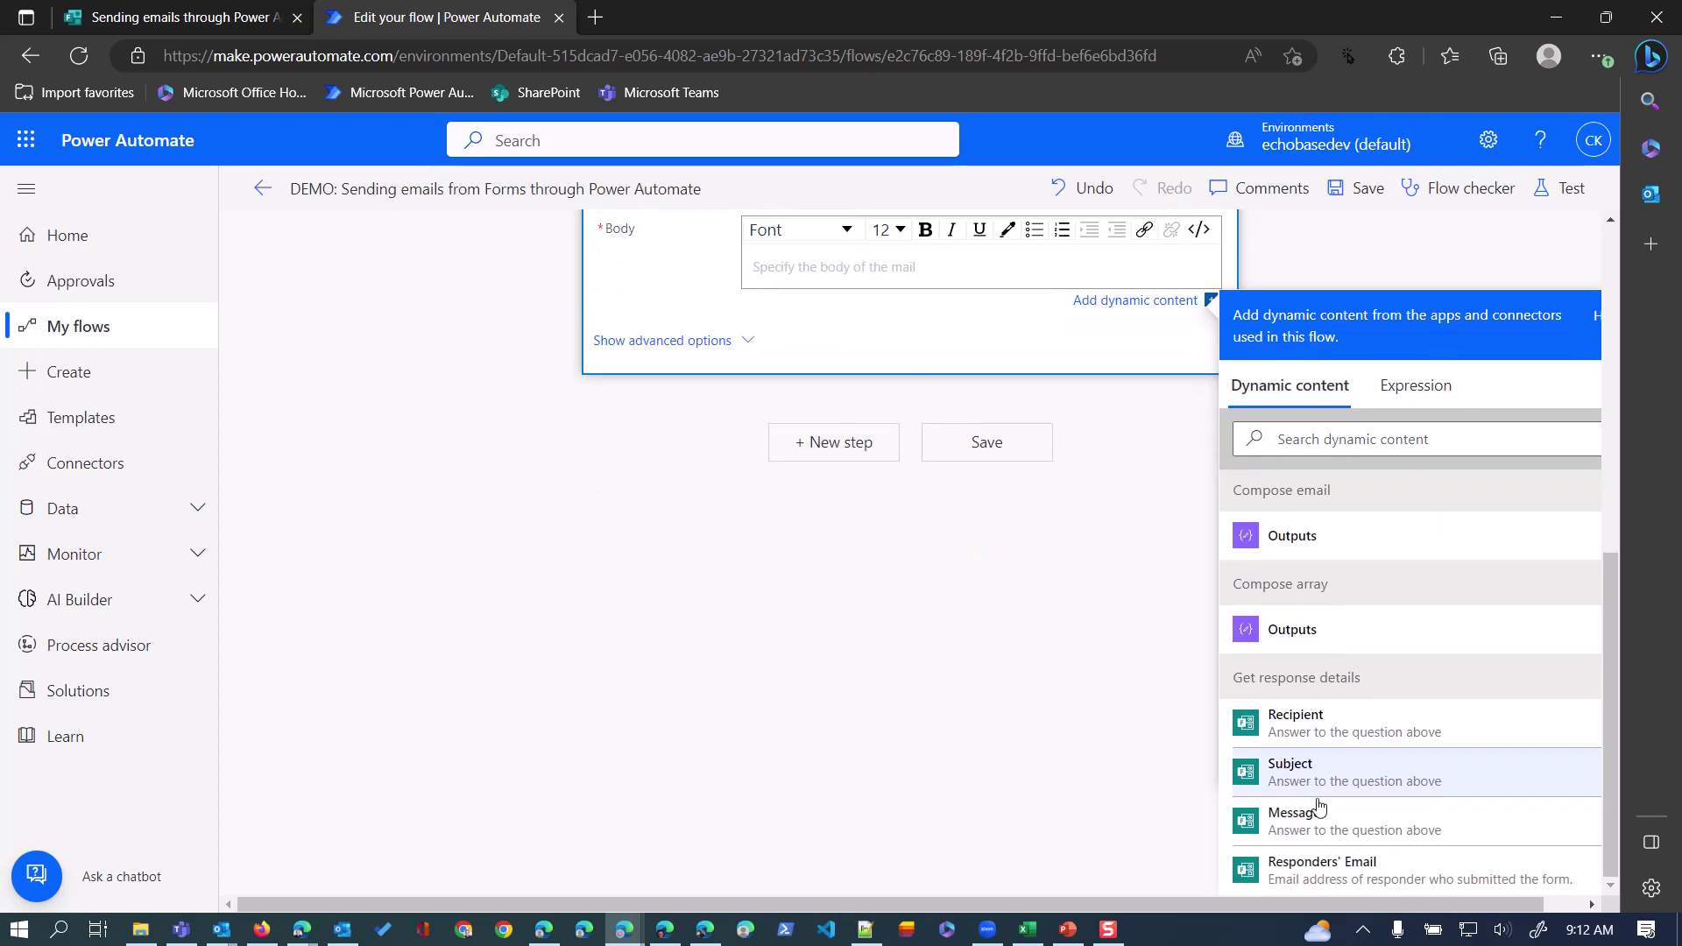
pyautogui.click(1271, 824)
# - Save the flow and start a test run replaying the latest trigger
pyautogui.click(1357, 188)
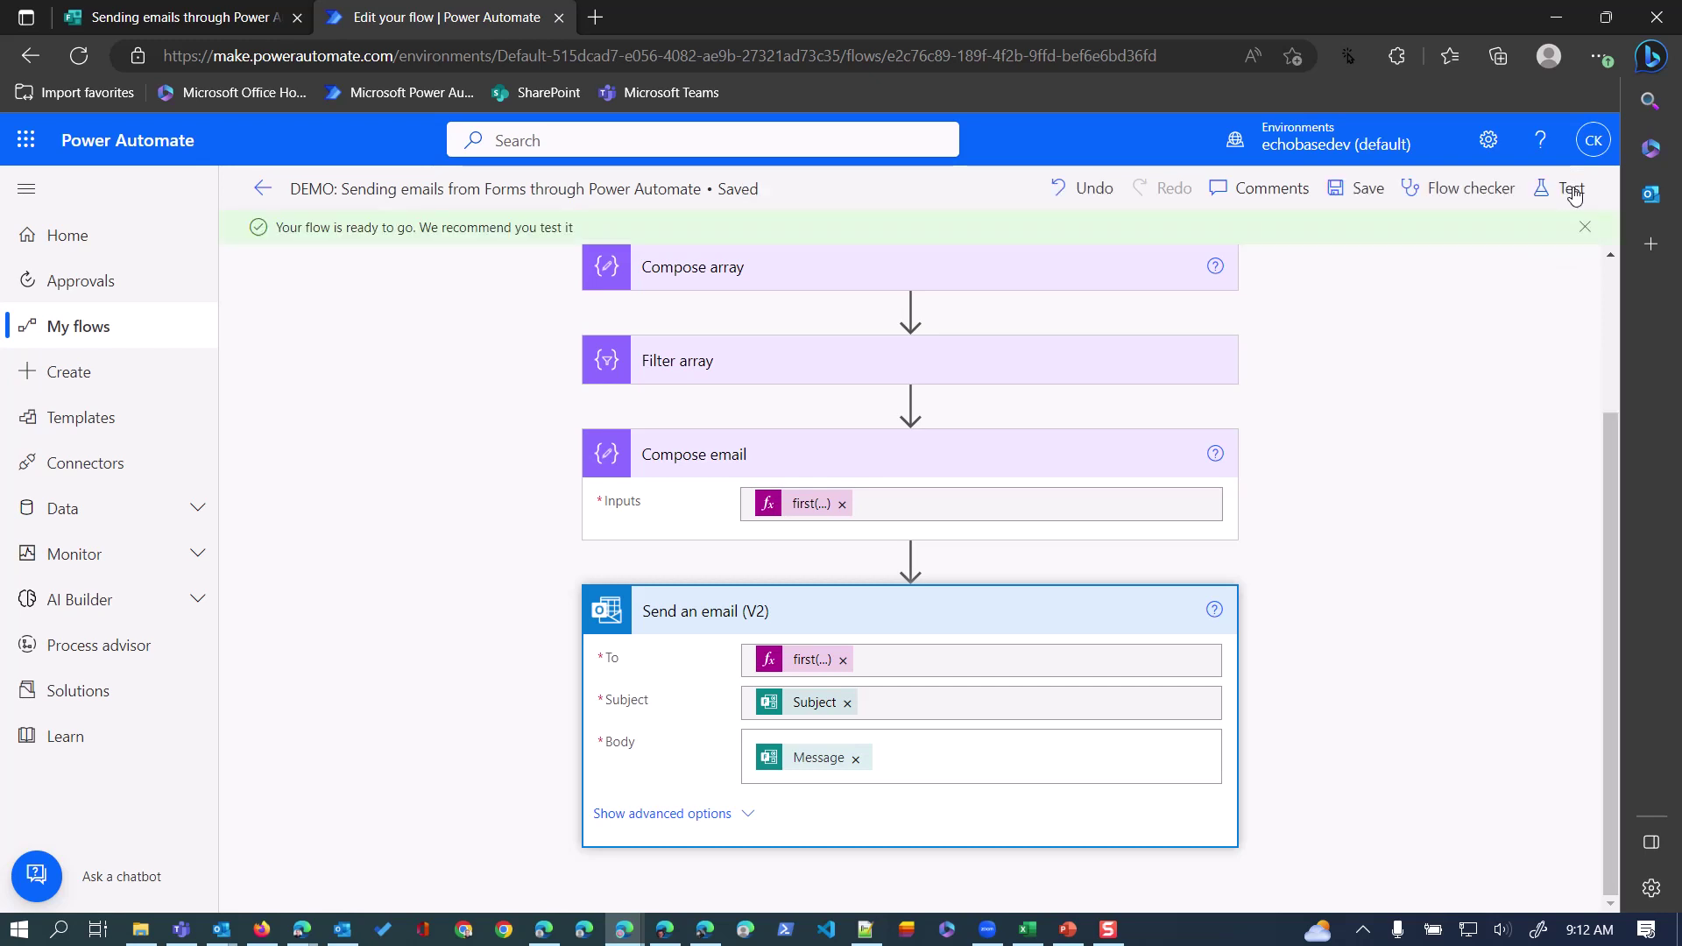
pyautogui.click(1571, 188)
pyautogui.click(1284, 404)
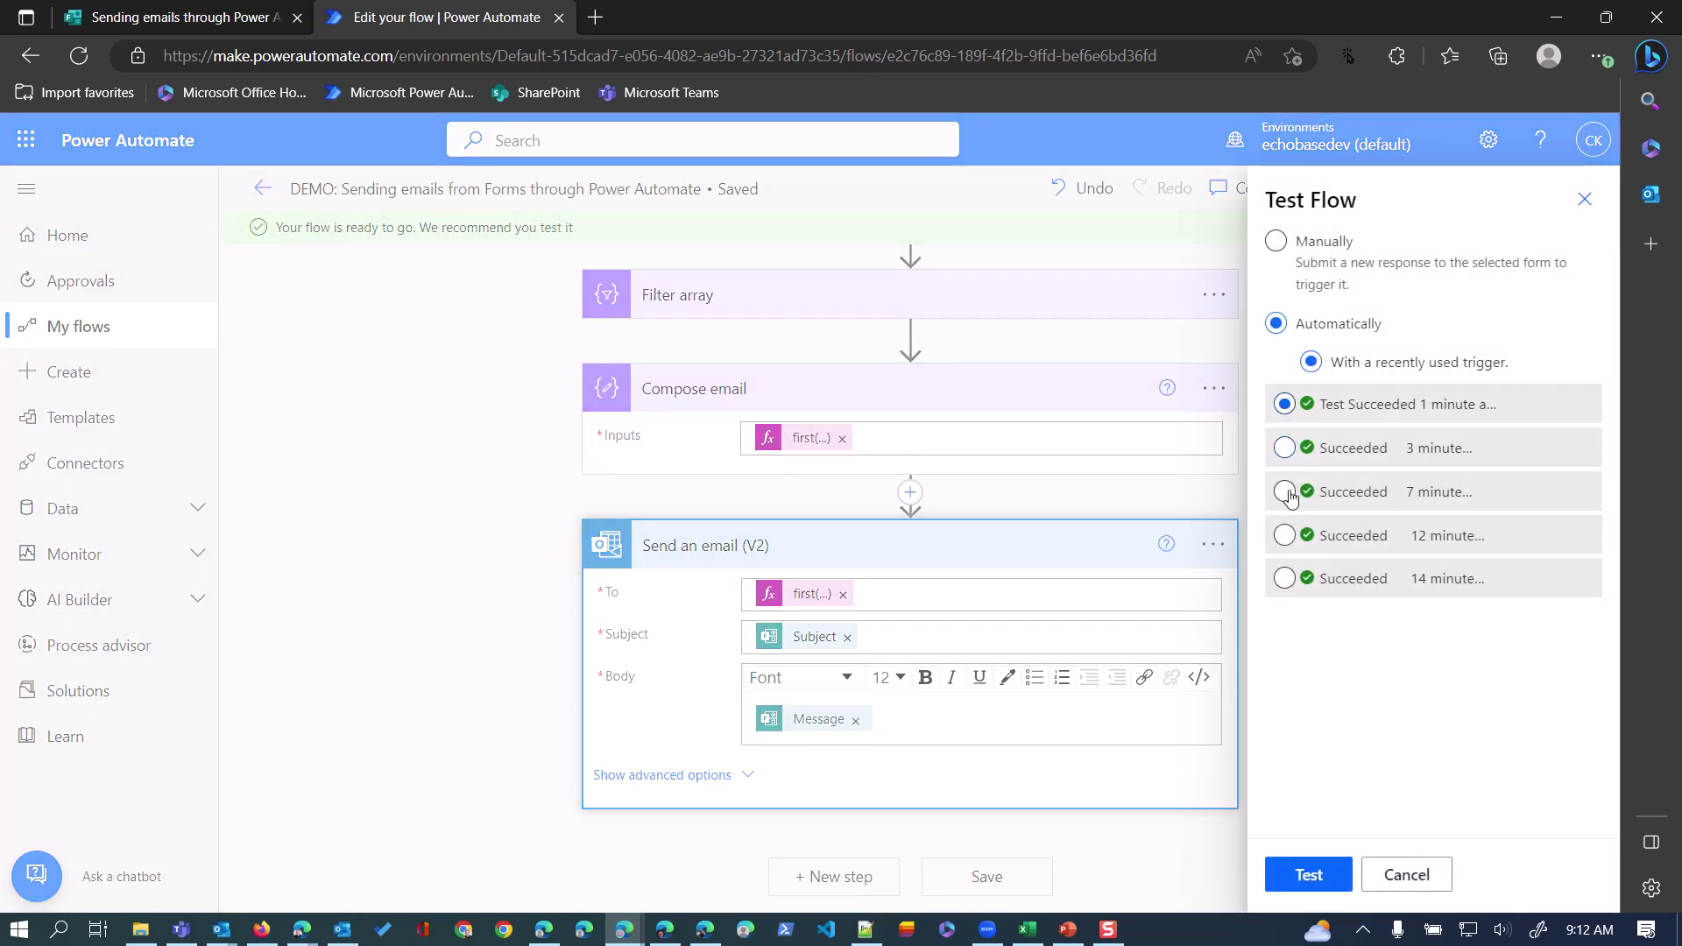
pyautogui.click(1302, 872)
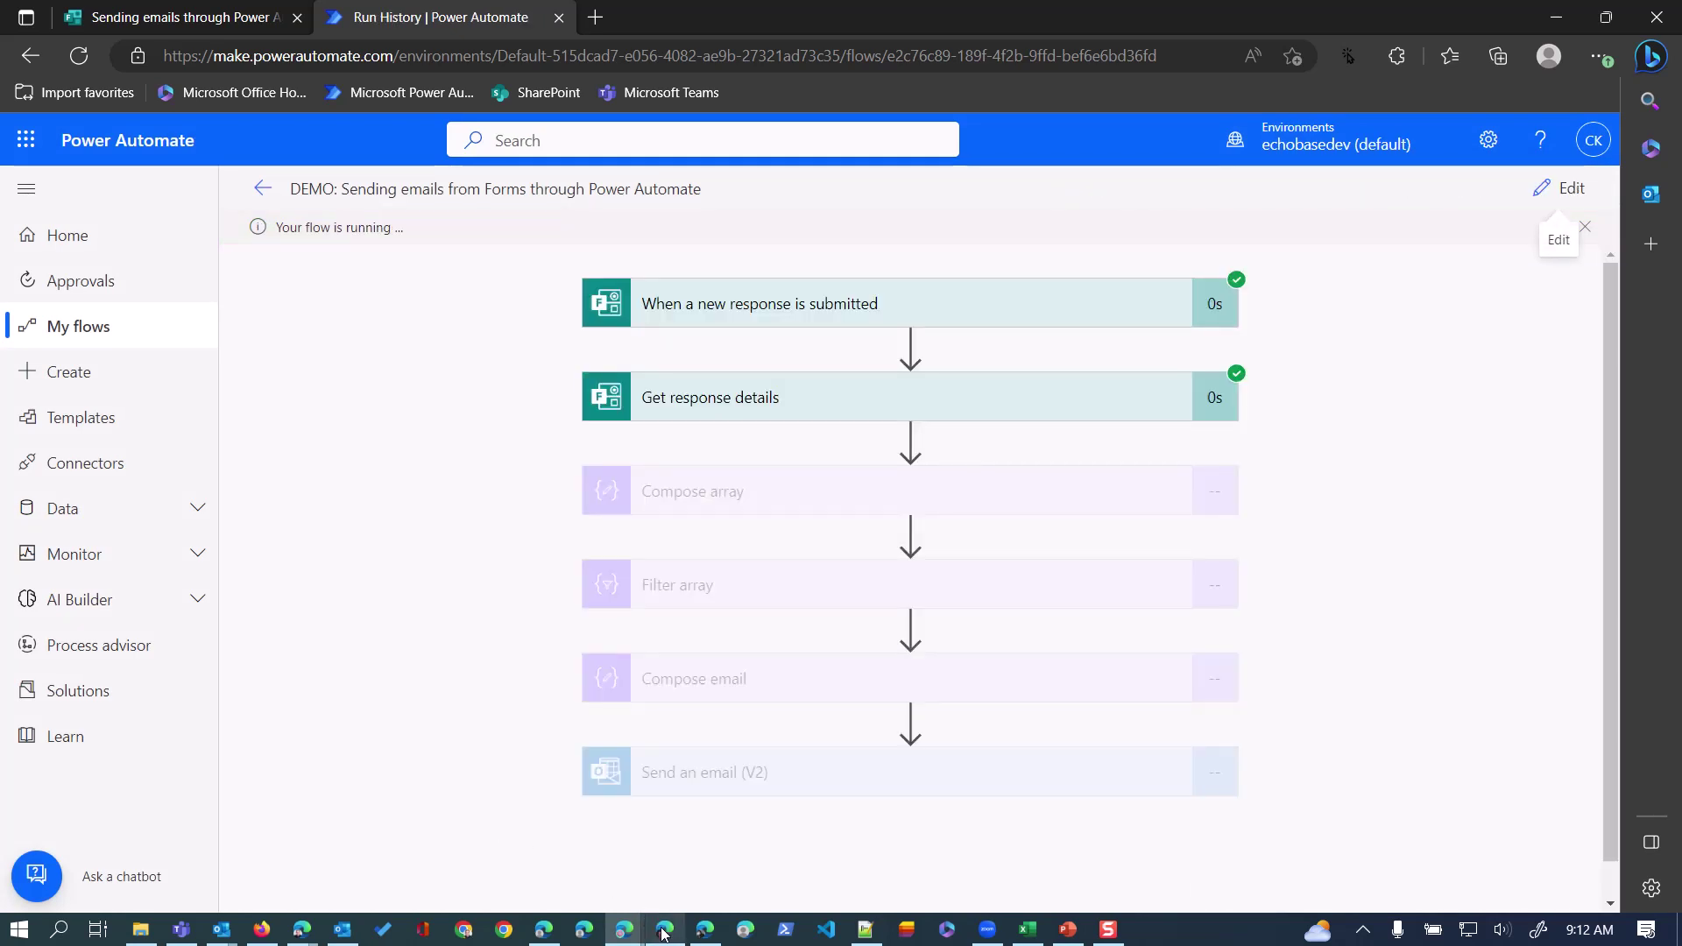
pyautogui.moveTo(665, 929)
pyautogui.click(675, 832)
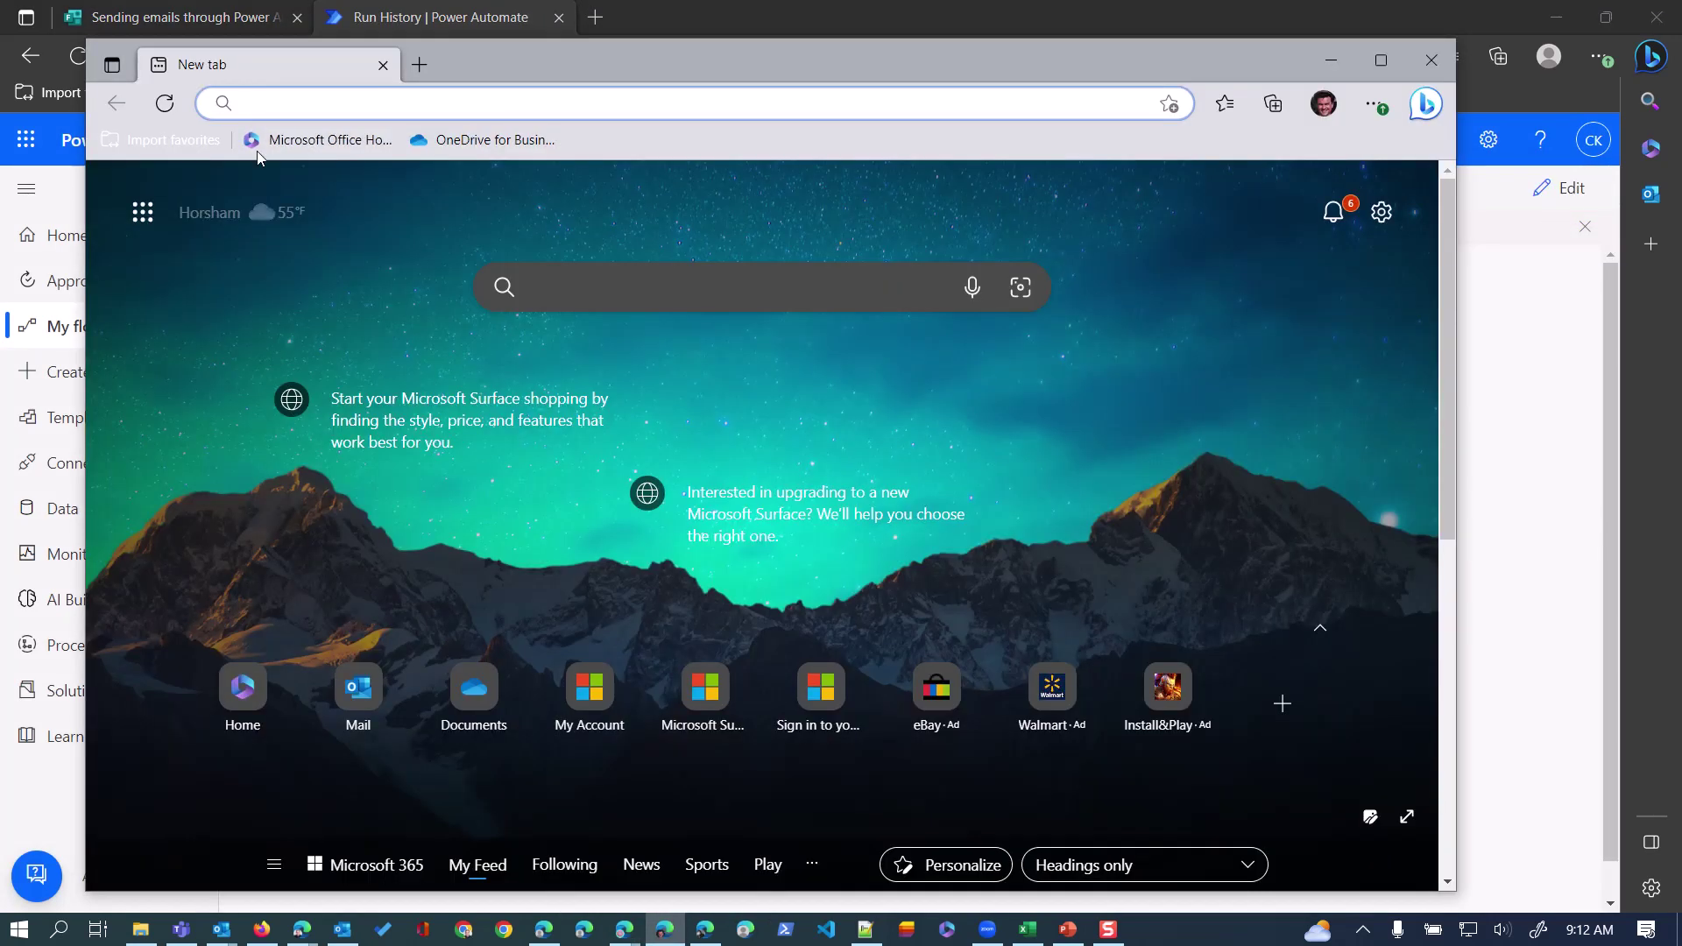
# - Open the 'Good morning' email in the recipient's Outlook inbox via office.com, then minimize the window
pyautogui.click(307, 141)
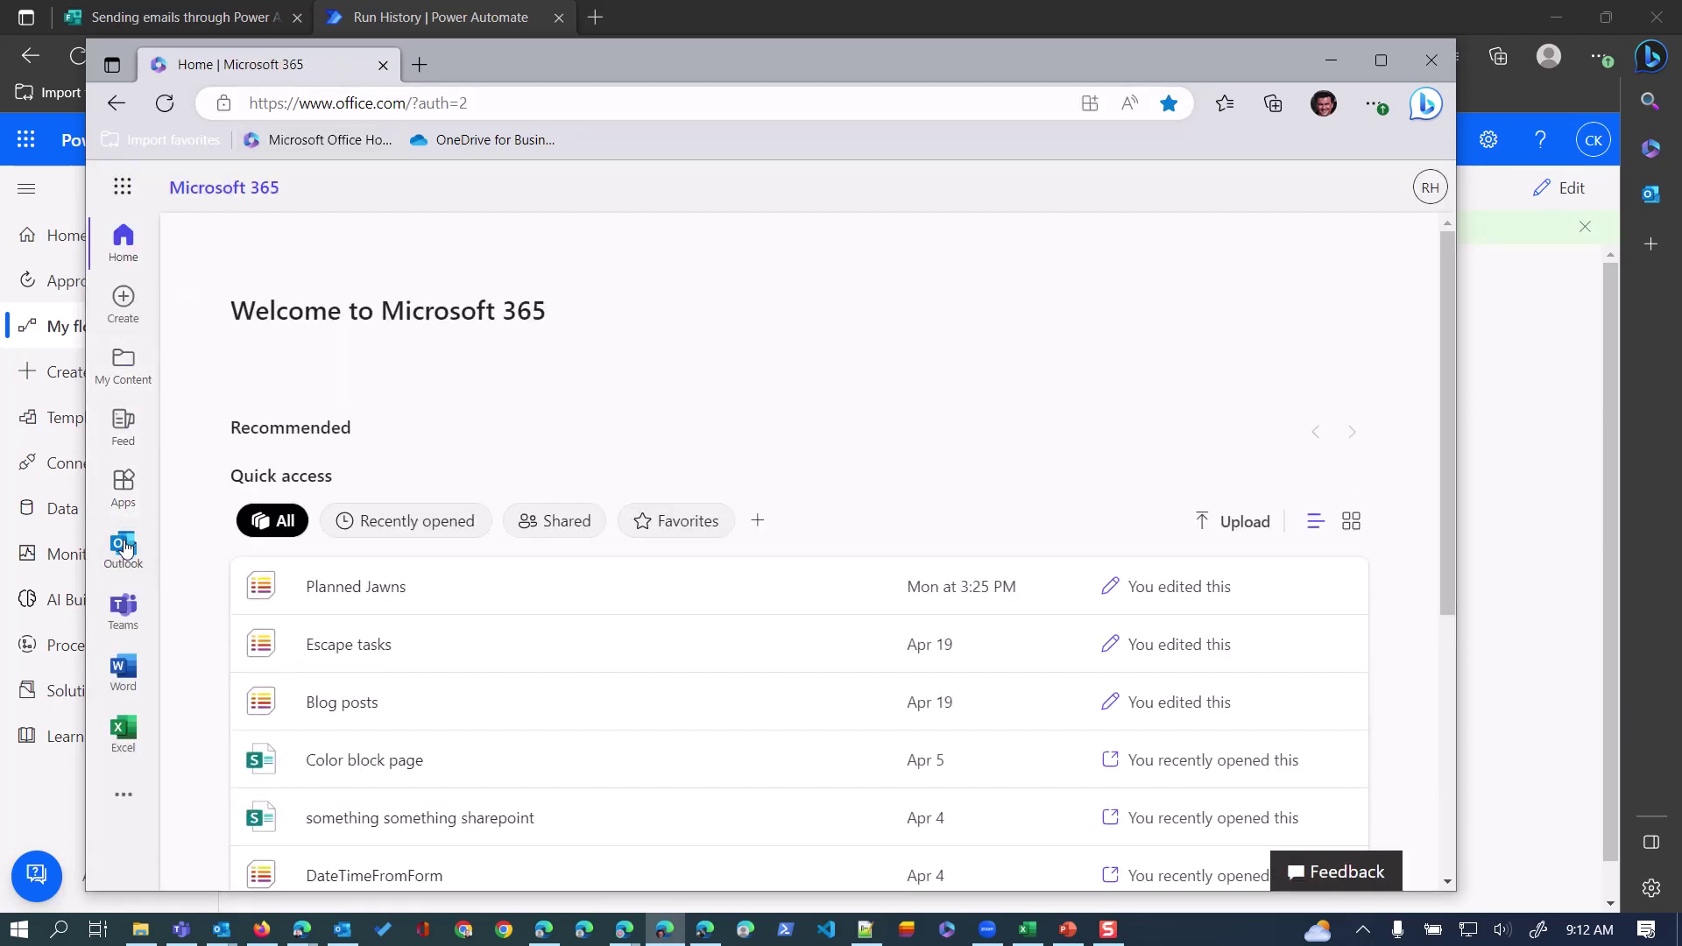
pyautogui.click(123, 538)
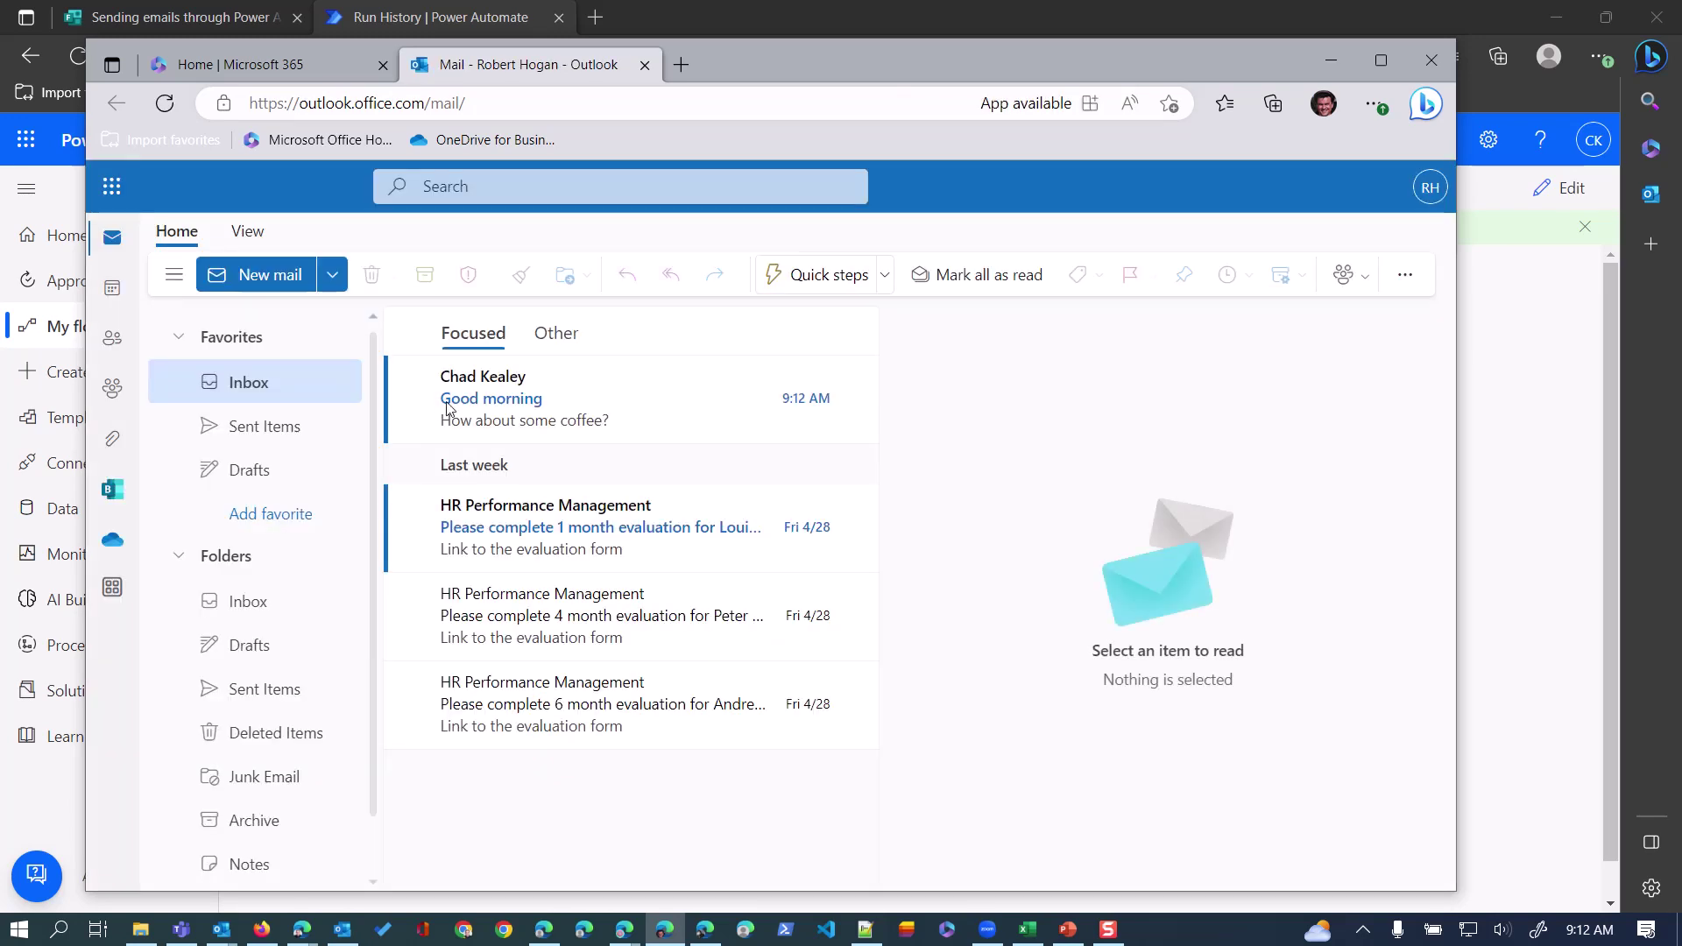
pyautogui.click(490, 405)
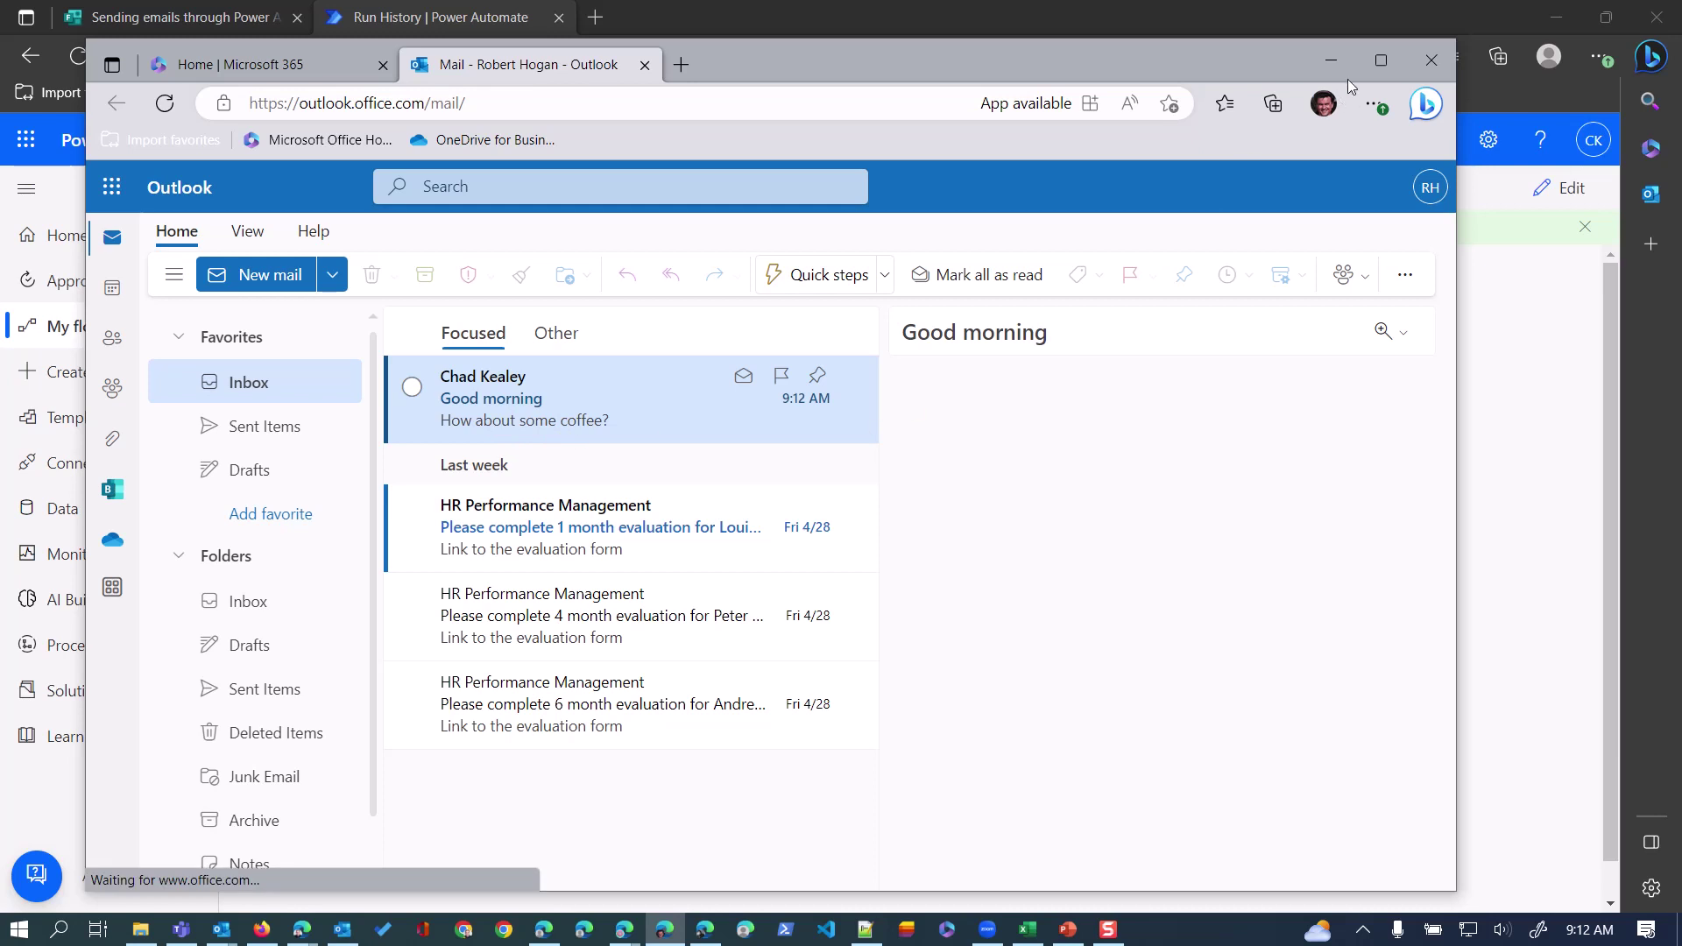
pyautogui.click(1331, 60)
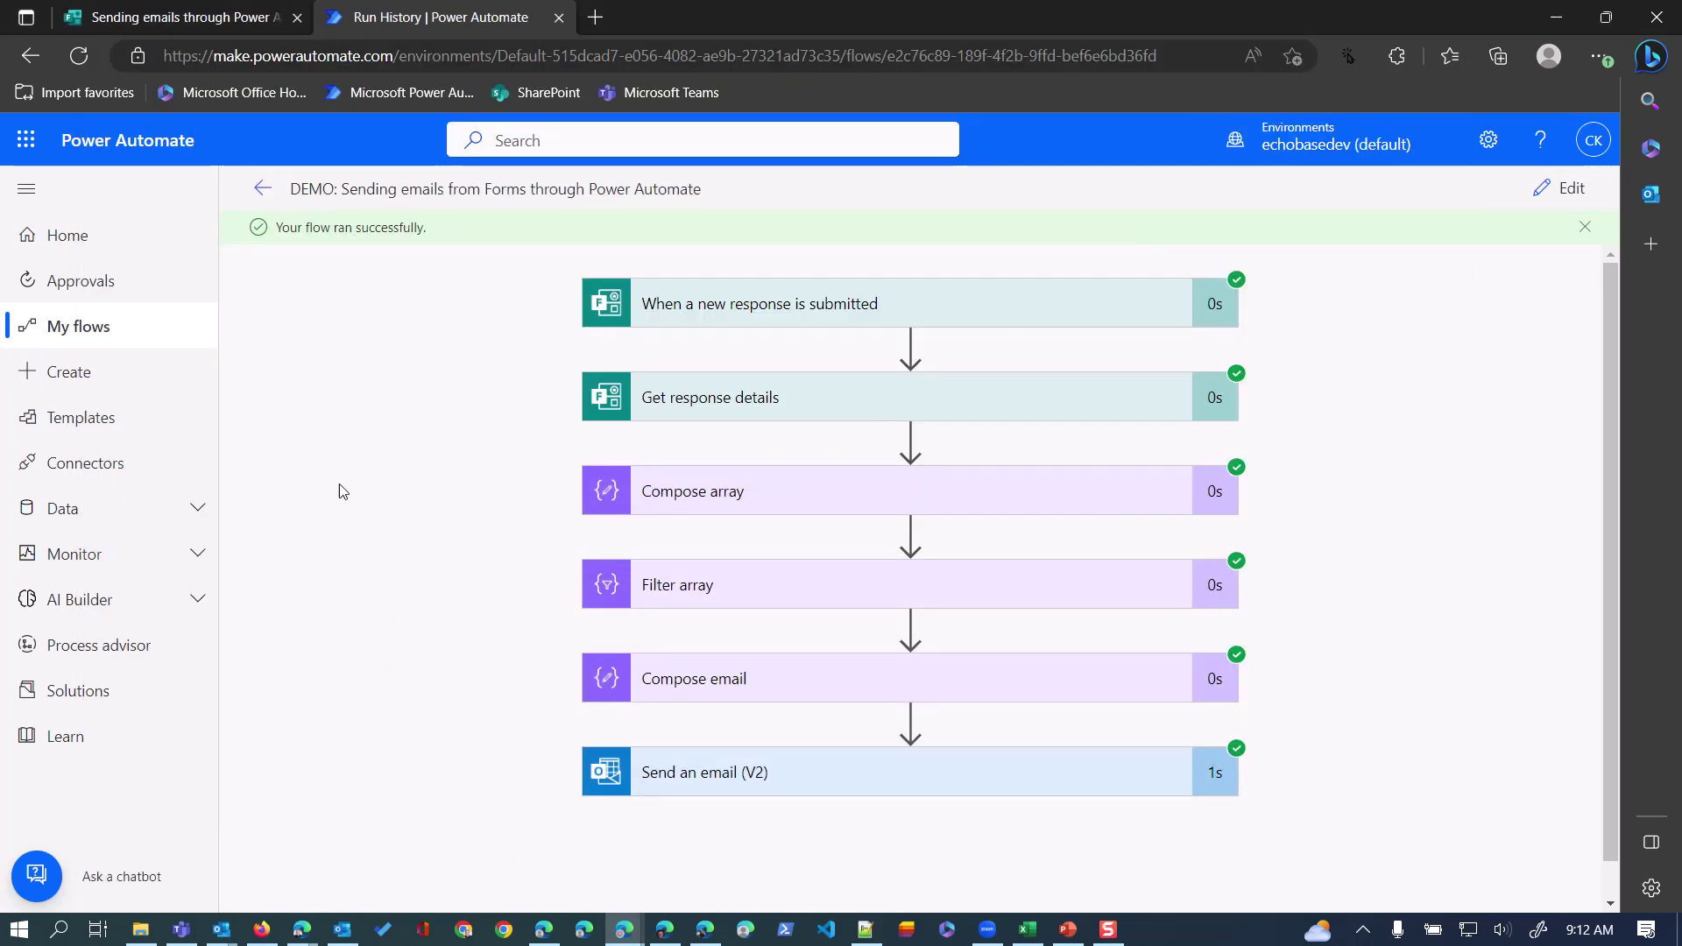